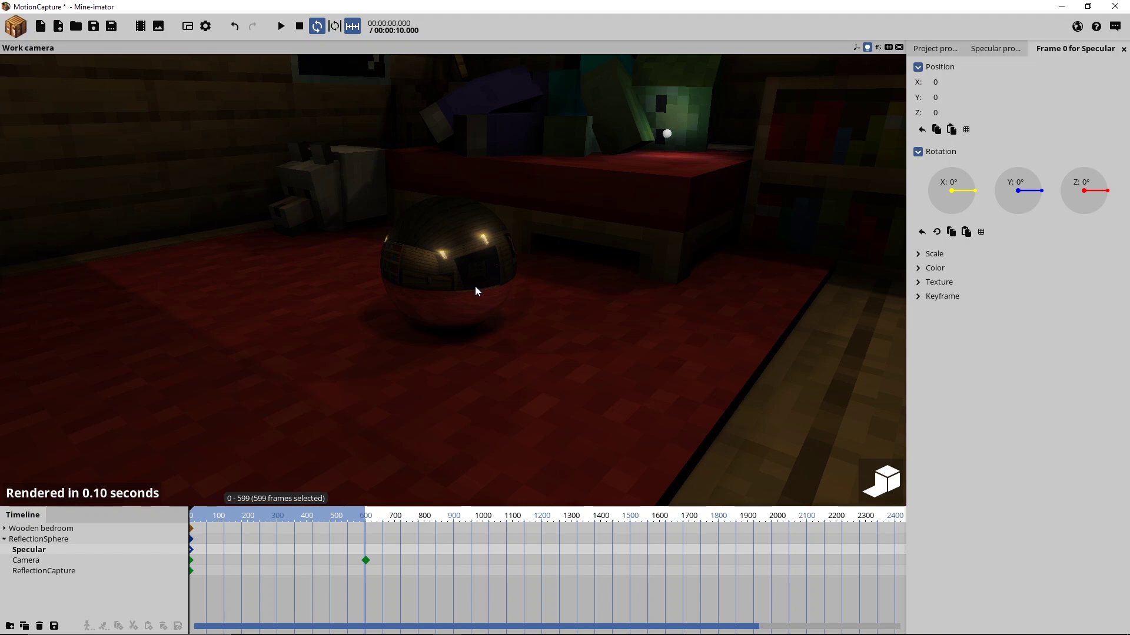
Turn off high-quality rendering and delete the ReflectionSphere object together with its children.
{"action": "left_click", "coordinate": [880, 478]}
{"action": "left_click", "coordinate": [190, 539]}
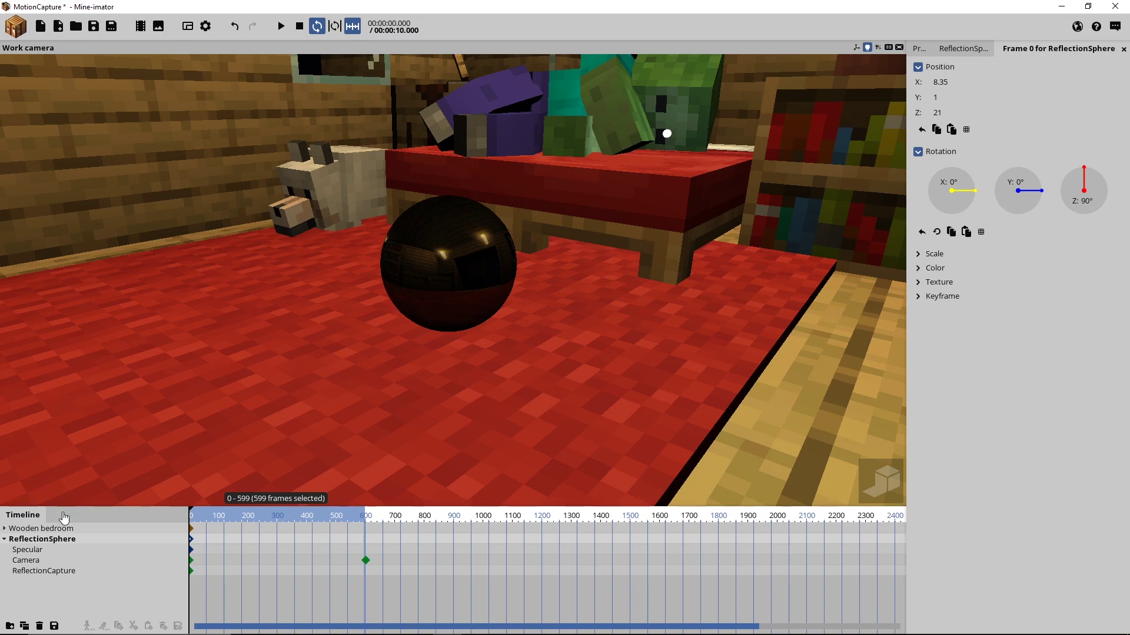
{"action": "key", "text": "Delete"}
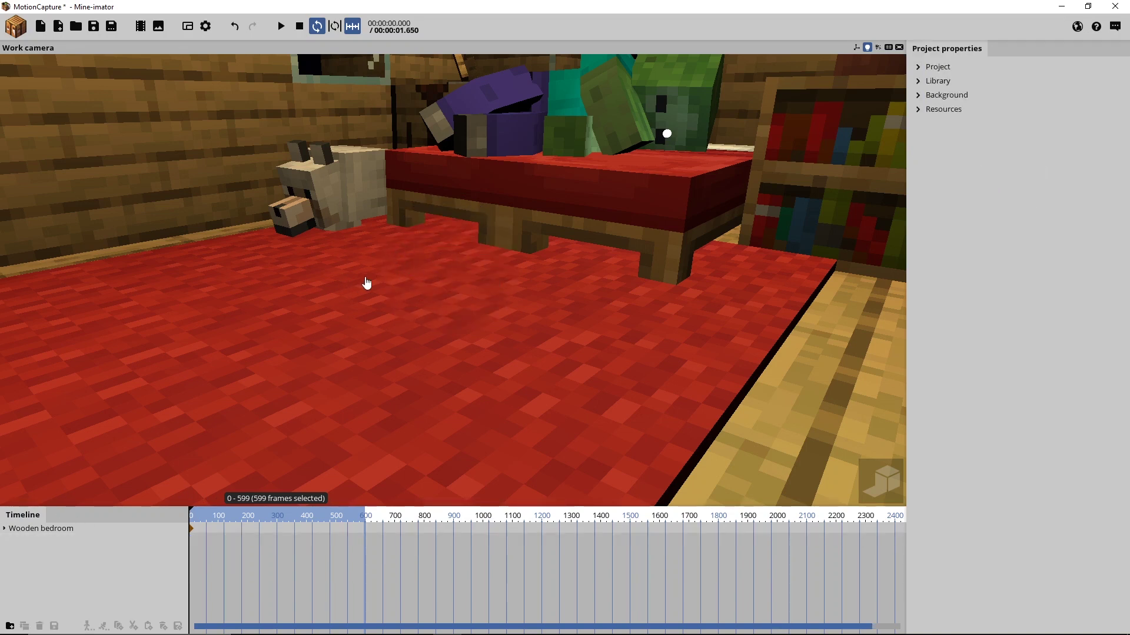
Add a new sphere to the scene.
{"action": "left_click", "coordinate": [15, 31]}
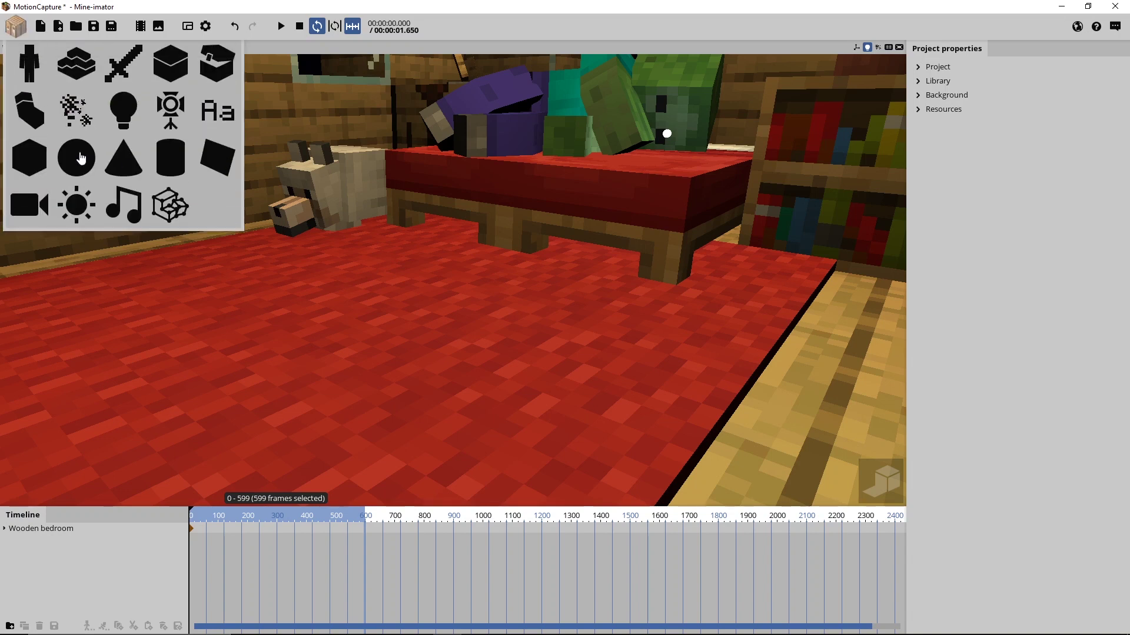
{"action": "left_click", "coordinate": [77, 157]}
{"action": "left_click", "coordinate": [356, 207]}
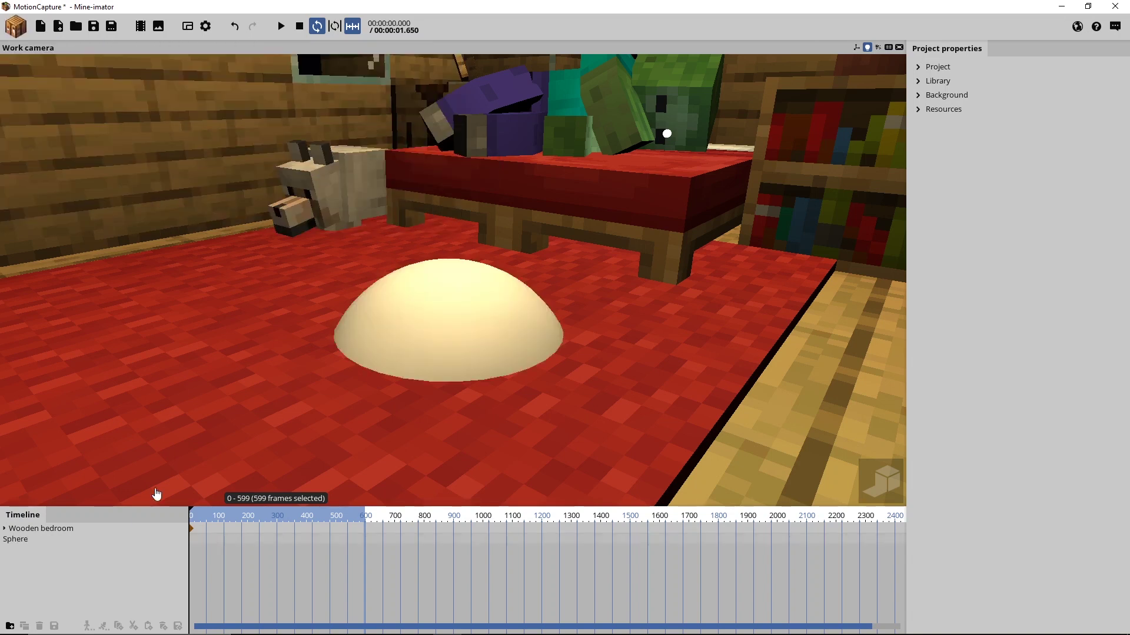
Set the Z value of the sphere's custom rotation point to 0.
{"action": "left_click", "coordinate": [20, 544]}
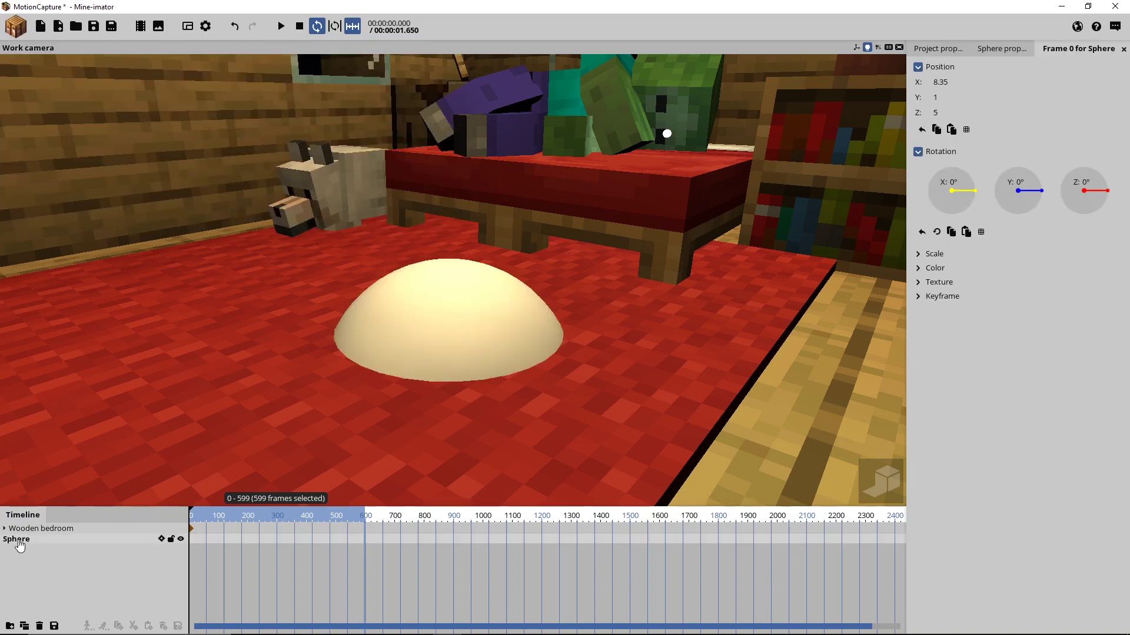
{"action": "left_click", "coordinate": [1000, 48]}
{"action": "left_click", "coordinate": [944, 161]}
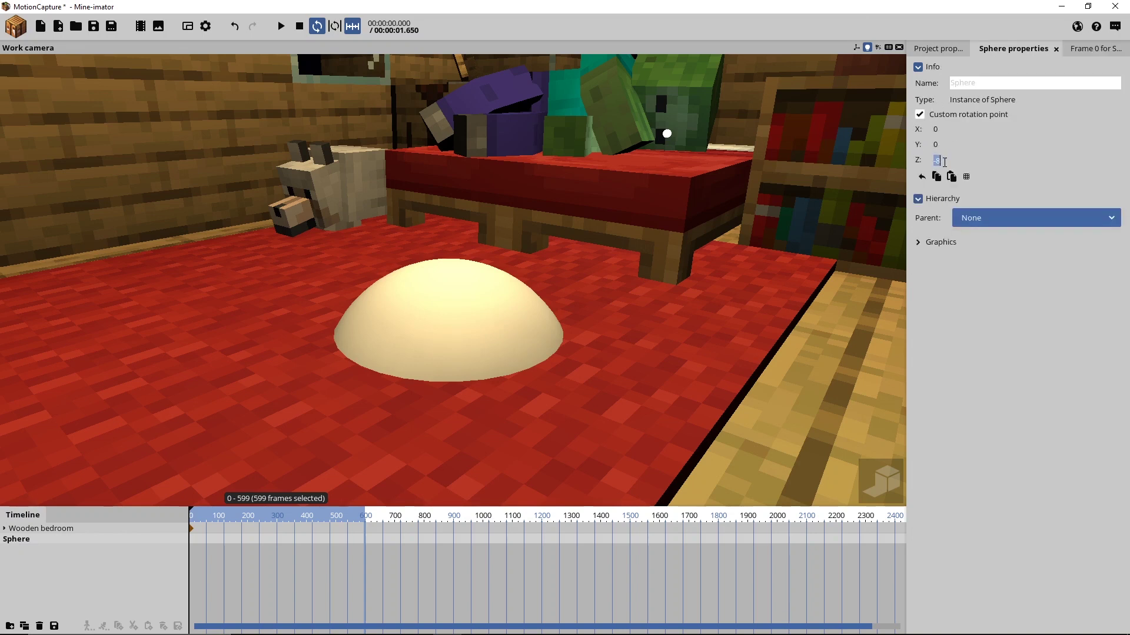
{"action": "type", "text": "0"}
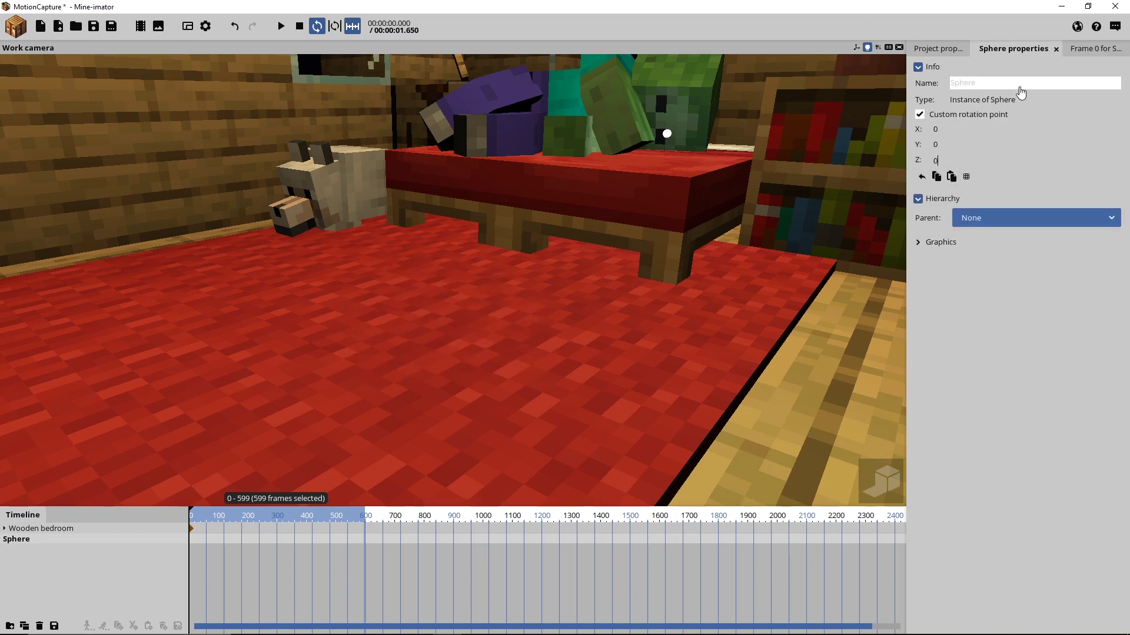
Reset the sphere's X, Y and Z position to 0.
{"action": "left_click", "coordinate": [1086, 52]}
{"action": "right_click", "coordinate": [937, 113]}
{"action": "right_click", "coordinate": [940, 81]}
{"action": "right_click", "coordinate": [938, 97]}
{"action": "right_click_drag", "start_coordinate": [714, 225], "coordinate": [759, 177]}
{"action": "key", "text": "s"}
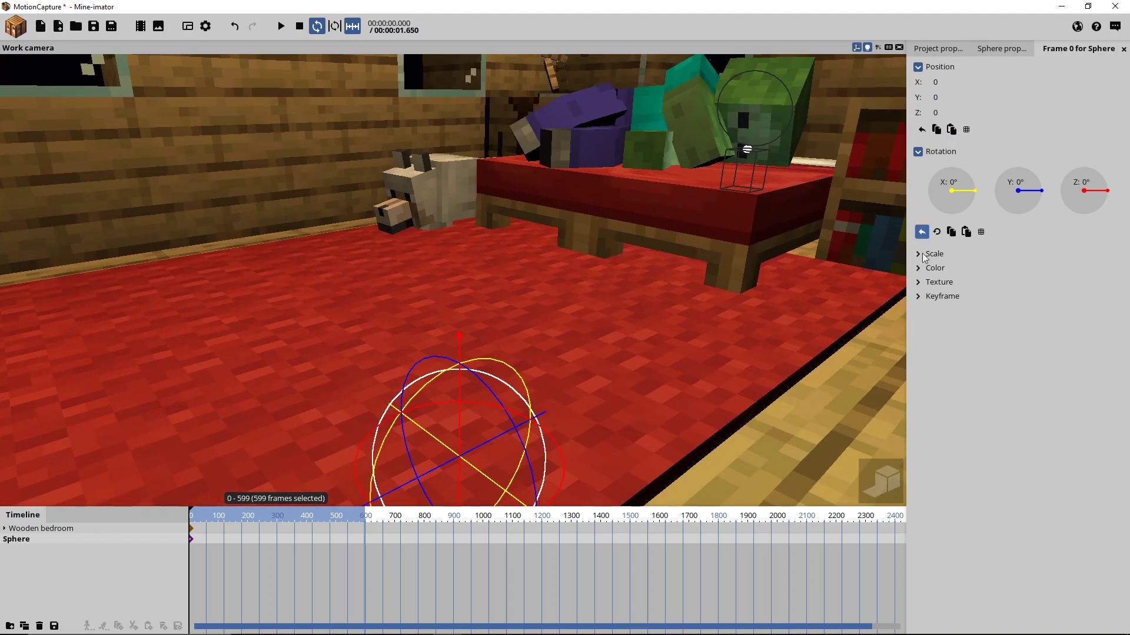
Set the sphere's uniform scale to 0.5.
{"action": "left_click", "coordinate": [922, 256]}
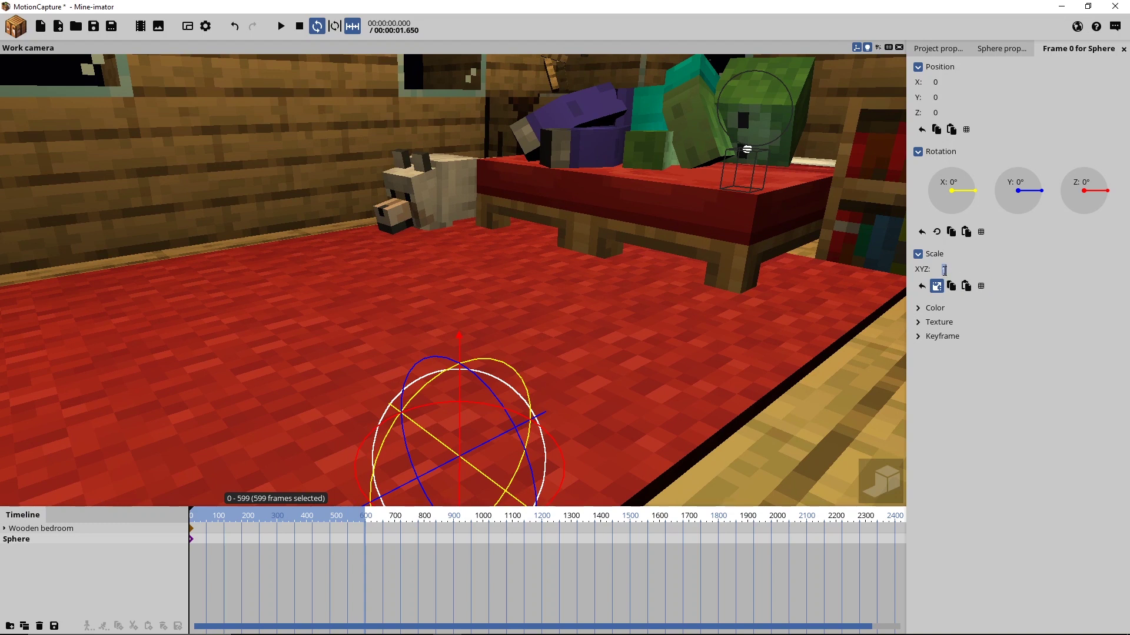
{"action": "type", "text": ".5"}
{"action": "key", "text": "Return"}
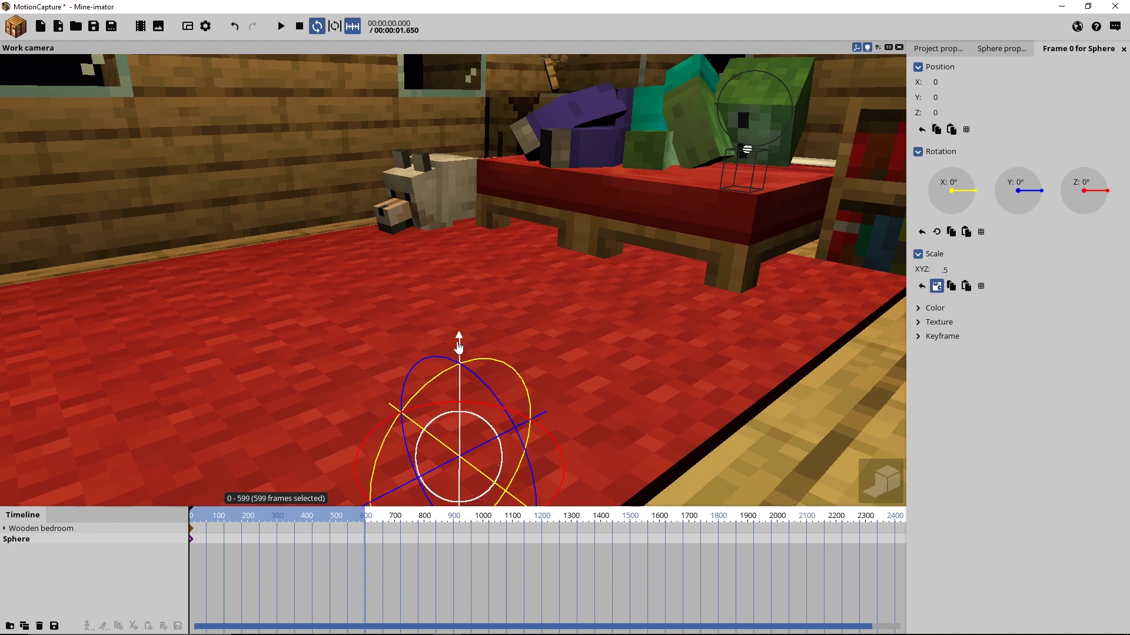
Raise the sphere along the Z axis to 21 so it sits above the red carpet.
{"action": "left_click_drag", "start_coordinate": [458, 348], "coordinate": [462, 142]}
{"action": "left_click_drag", "start_coordinate": [559, 320], "coordinate": [612, 282]}
{"action": "scroll", "coordinate": [559, 319], "scroll_direction": "up", "scroll_amount": 3}
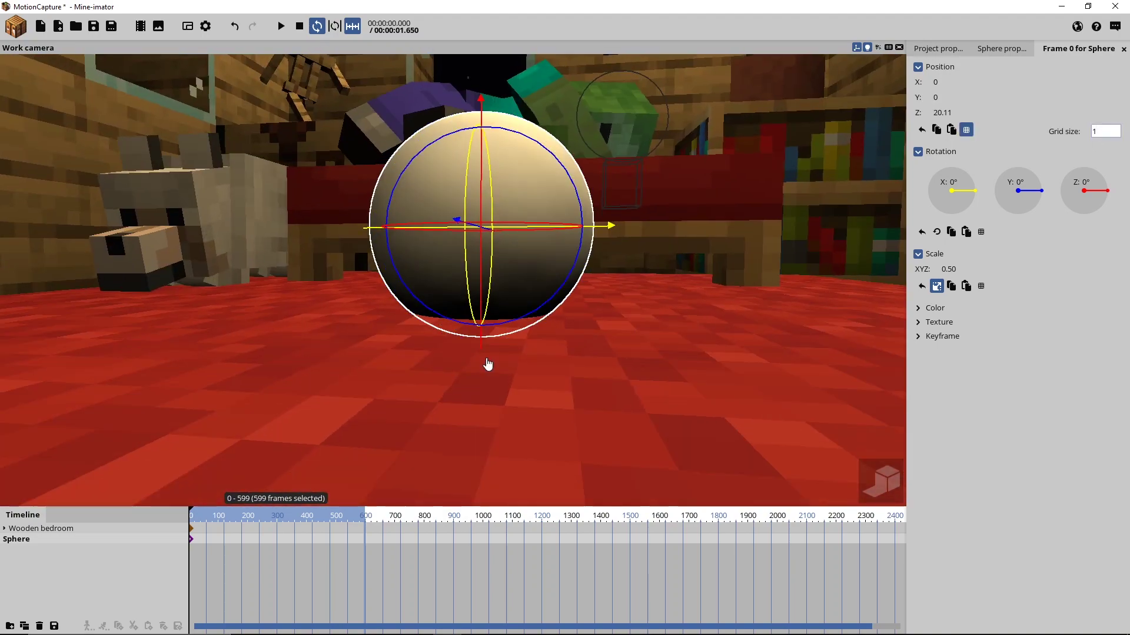
{"action": "left_click_drag", "start_coordinate": [481, 330], "coordinate": [480, 304]}
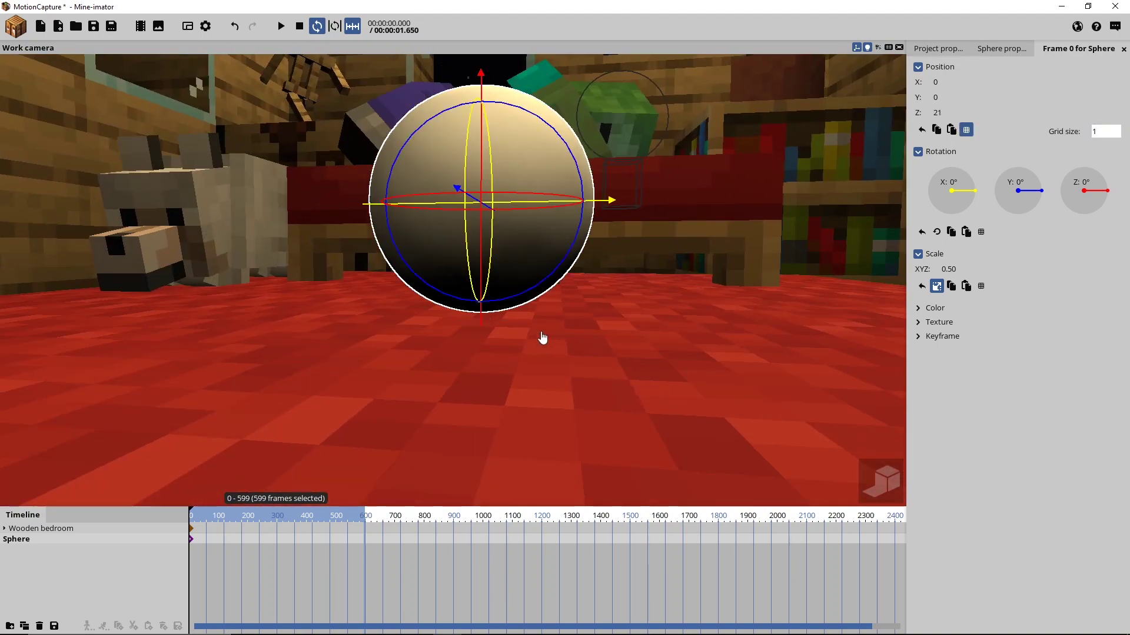
{"action": "left_click_drag", "start_coordinate": [544, 330], "coordinate": [573, 336]}
{"action": "scroll", "coordinate": [569, 277], "scroll_direction": "down", "scroll_amount": 3}
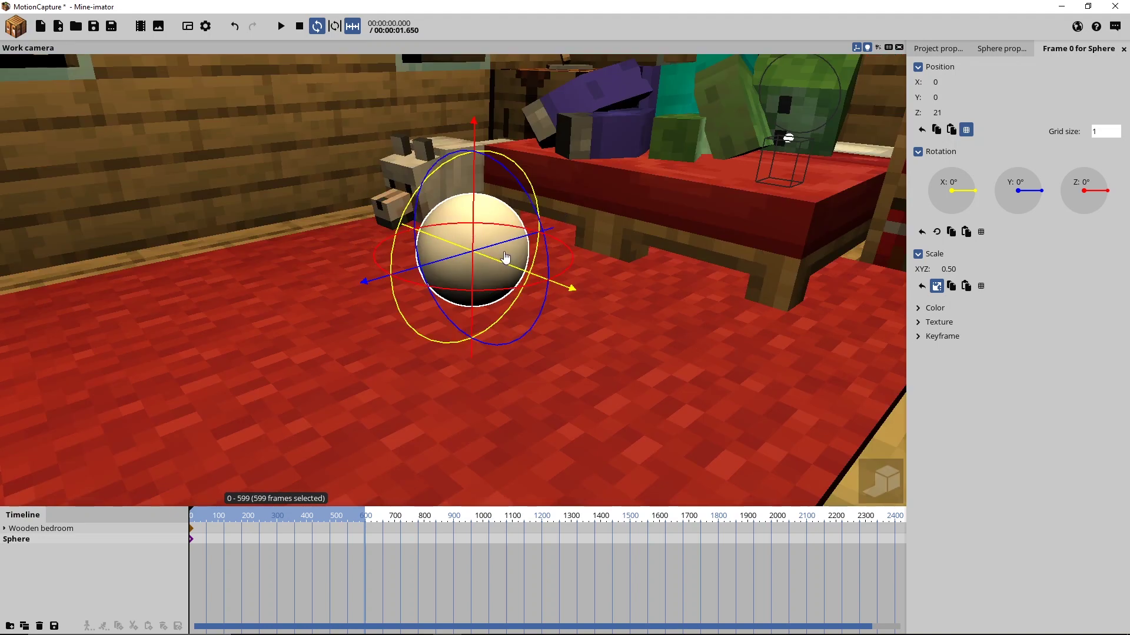
Review the sphere's graphics settings and preview the scene briefly in high-quality rendering.
{"action": "left_click", "coordinate": [991, 57]}
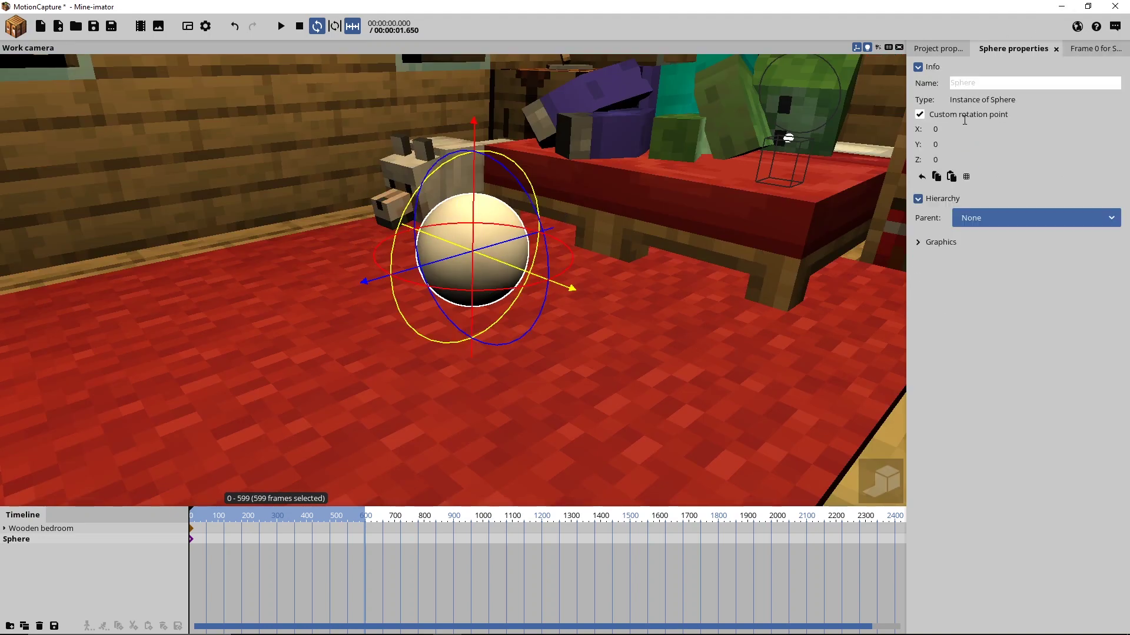
{"action": "left_click", "coordinate": [921, 243]}
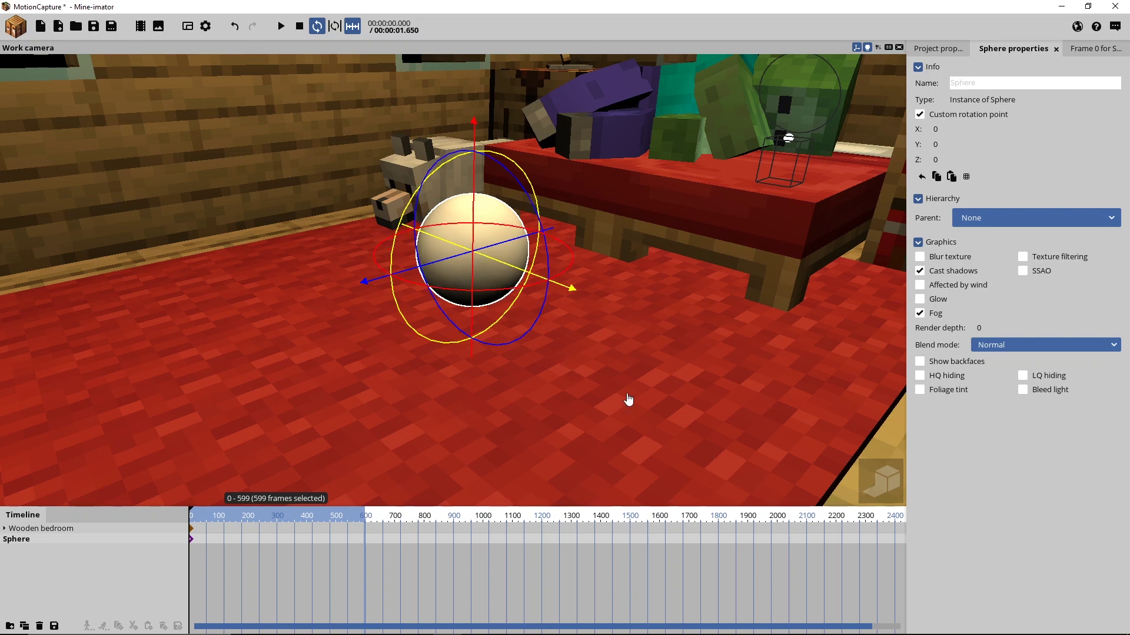
{"action": "left_click", "coordinate": [867, 480]}
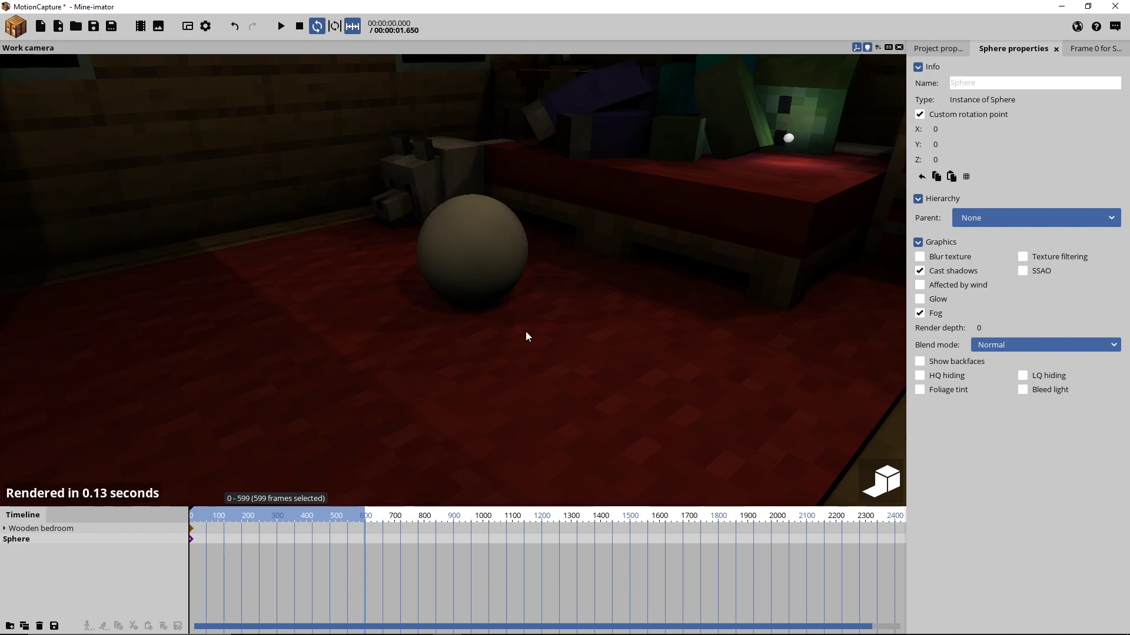
{"action": "key", "text": "F4"}
Add a camera to the scene and parent it to the sphere.
{"action": "left_click", "coordinate": [16, 32]}
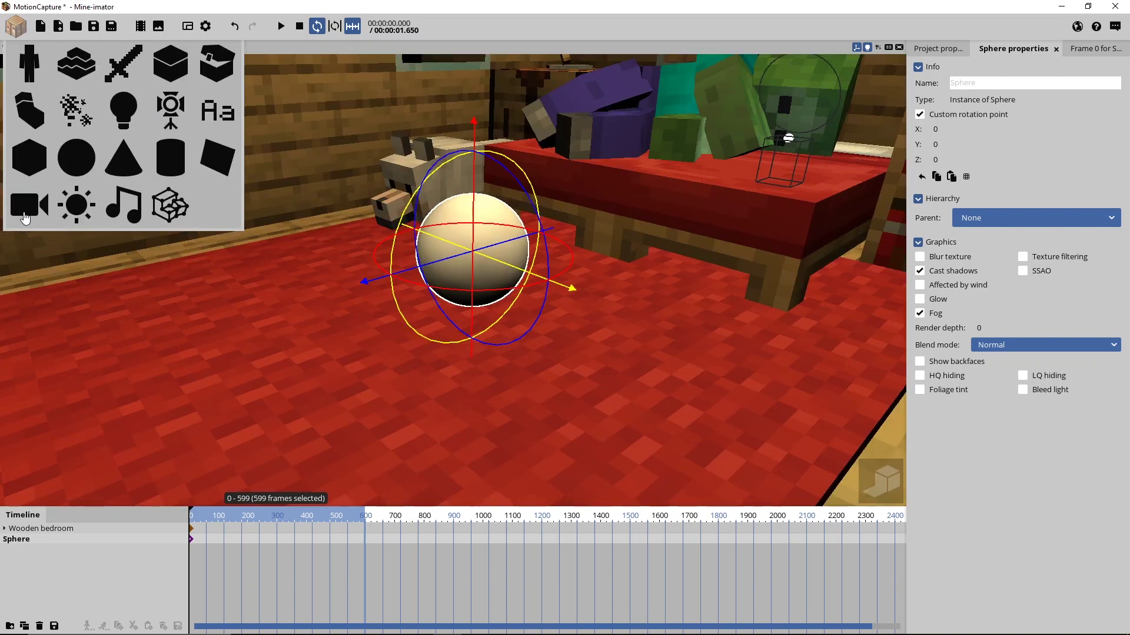
{"action": "left_click", "coordinate": [29, 205]}
{"action": "left_click", "coordinate": [353, 143]}
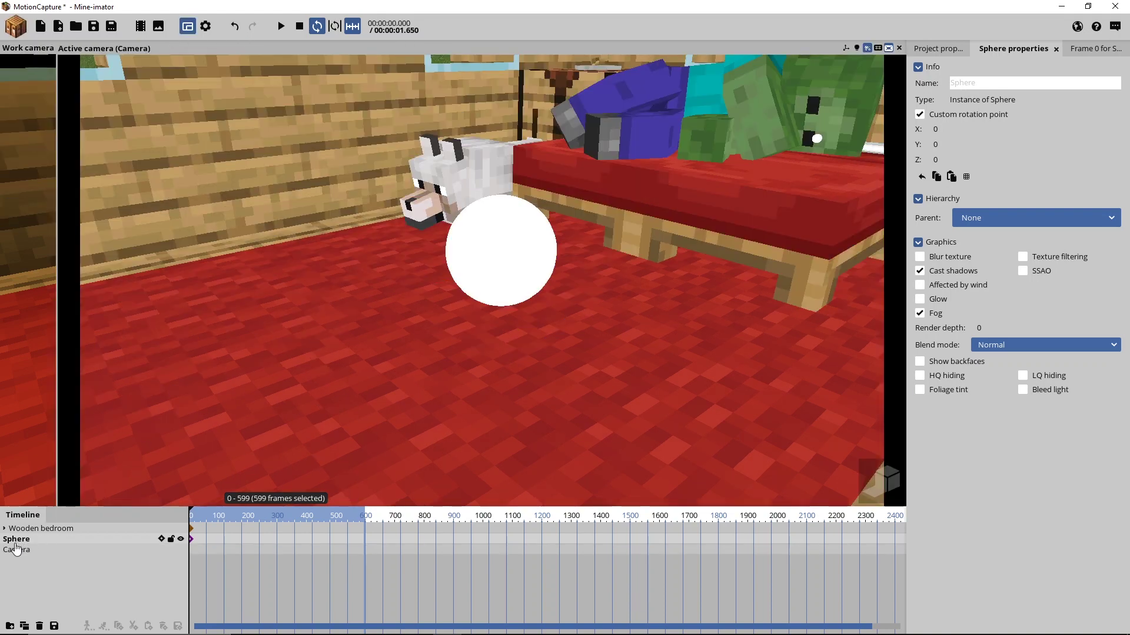
{"action": "mouse_move", "coordinate": [15, 550]}
{"action": "left_mouse_down"}
{"action": "mouse_move", "coordinate": [7, 556]}
{"action": "mouse_move", "coordinate": [24, 540]}
{"action": "left_mouse_up"}
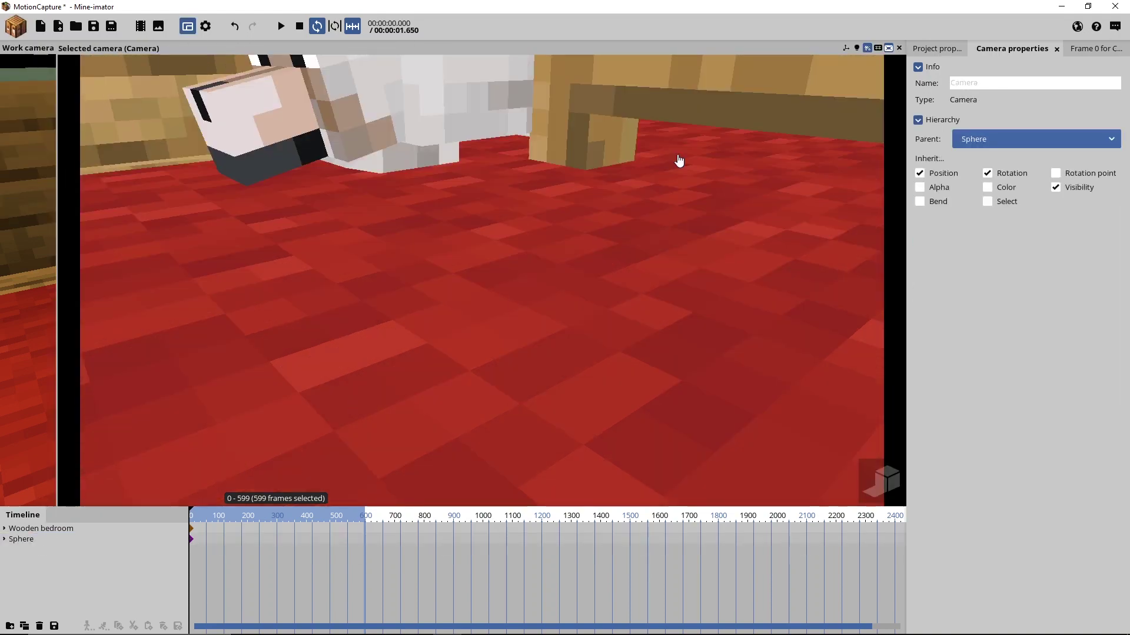
Close the secondary view, examine the camera's placement inside the sphere, and expand the sphere's hierarchy.
{"action": "left_click", "coordinate": [898, 48]}
{"action": "right_click_drag", "start_coordinate": [569, 348], "coordinate": [617, 332]}
{"action": "left_click_drag", "start_coordinate": [617, 332], "coordinate": [494, 317]}
{"action": "left_click_drag", "start_coordinate": [412, 312], "coordinate": [441, 311]}
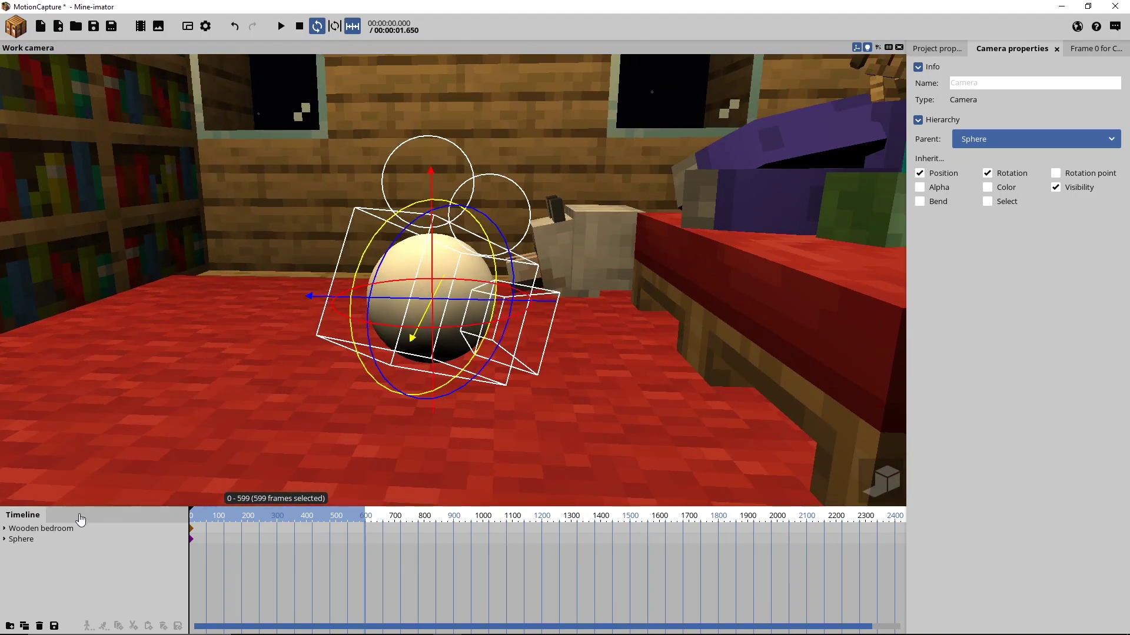
{"action": "left_click", "coordinate": [3, 541]}
{"action": "left_click", "coordinate": [4, 540]}
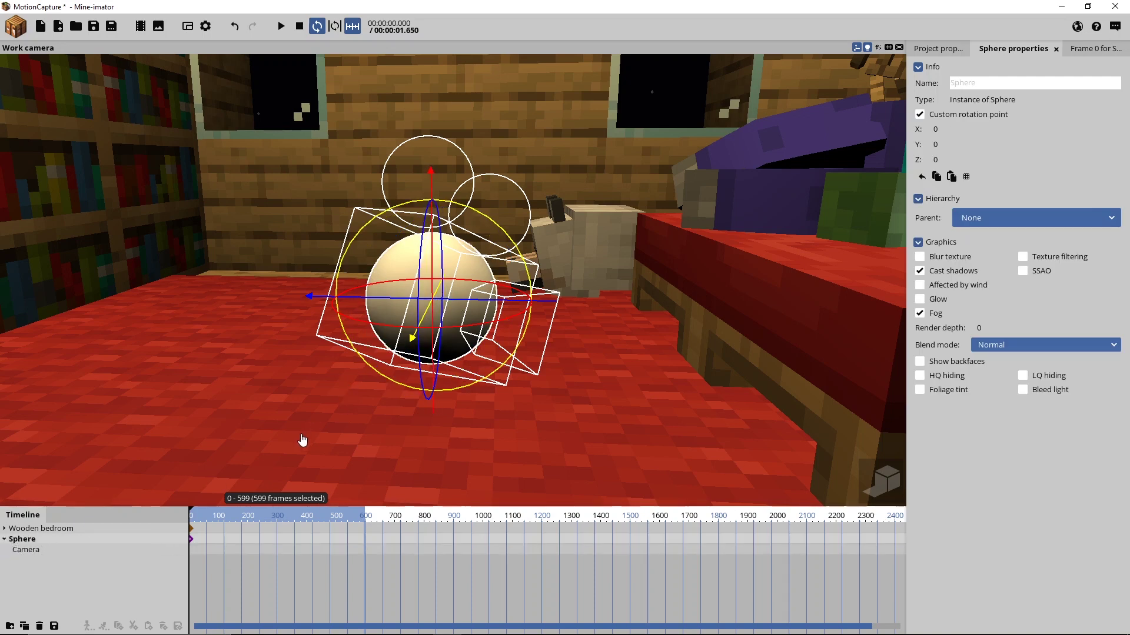
Show the camera's view and set its X and Z rotation to 0, leaving Y at 0.
{"action": "left_click", "coordinate": [26, 552]}
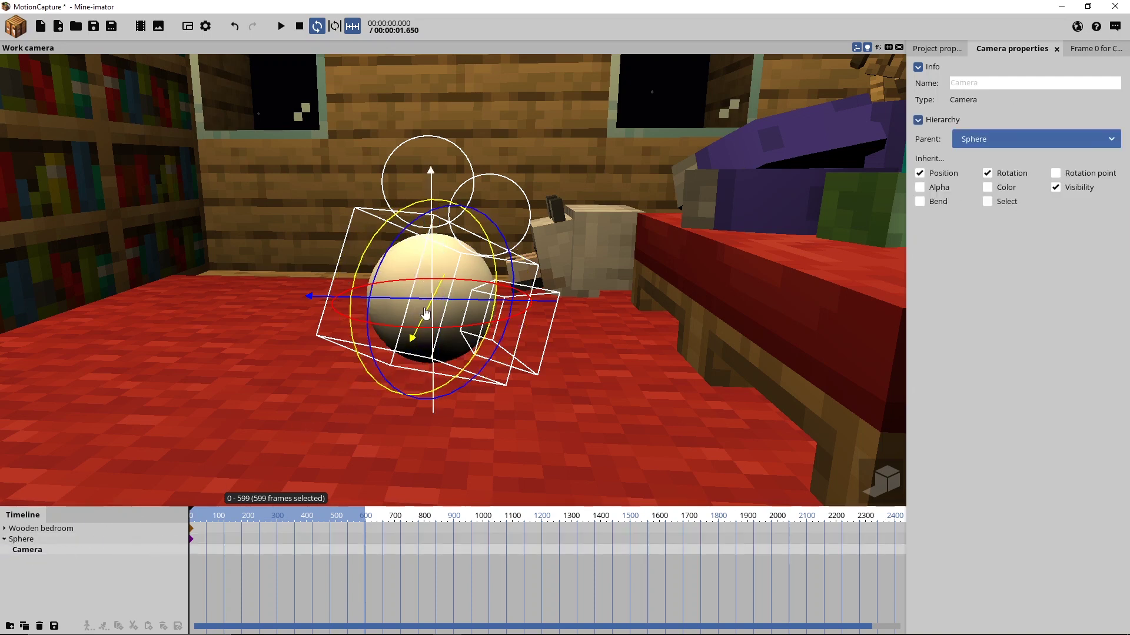
{"action": "left_click", "coordinate": [187, 26]}
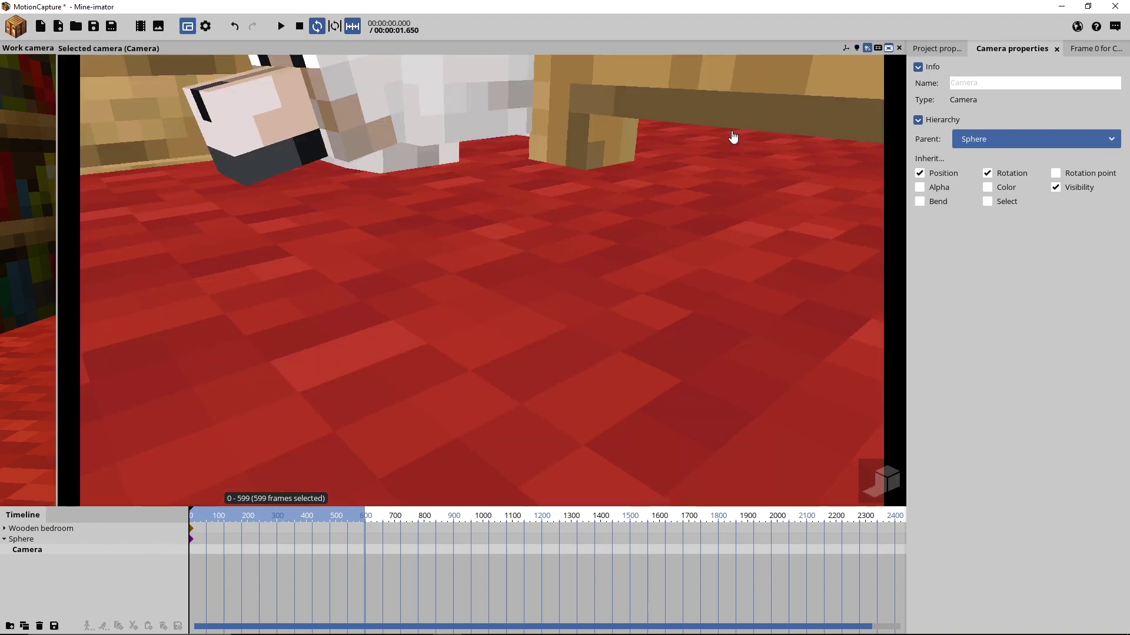
{"action": "left_click", "coordinate": [1074, 48]}
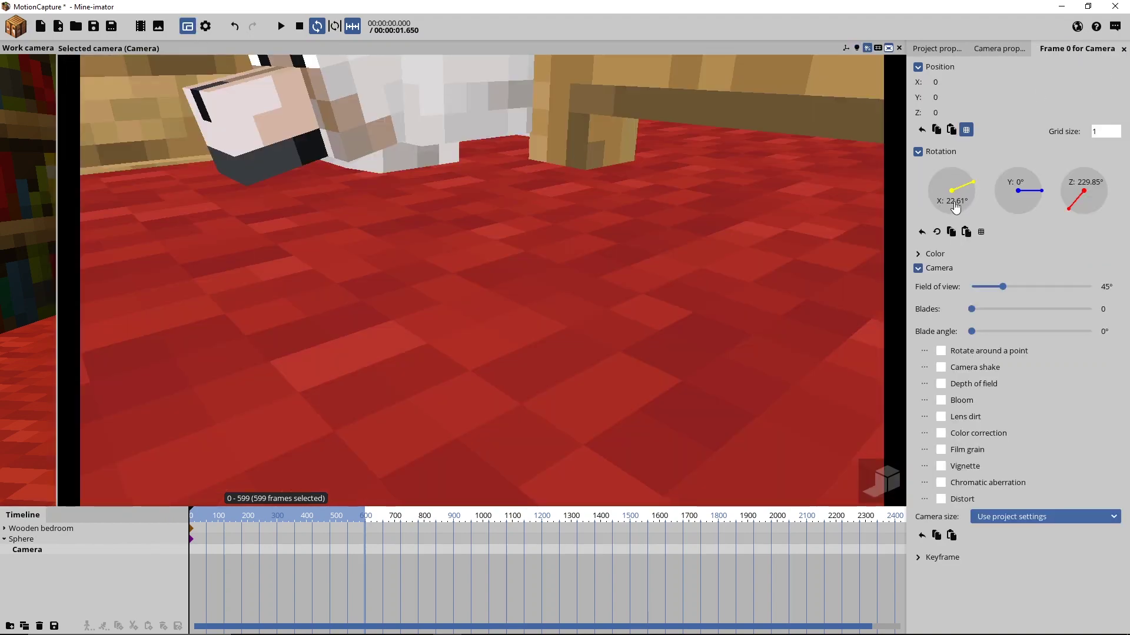
{"action": "left_click", "coordinate": [957, 201]}
{"action": "type", "text": "0"}
{"action": "key", "text": "Return"}
{"action": "left_click", "coordinate": [1020, 183]}
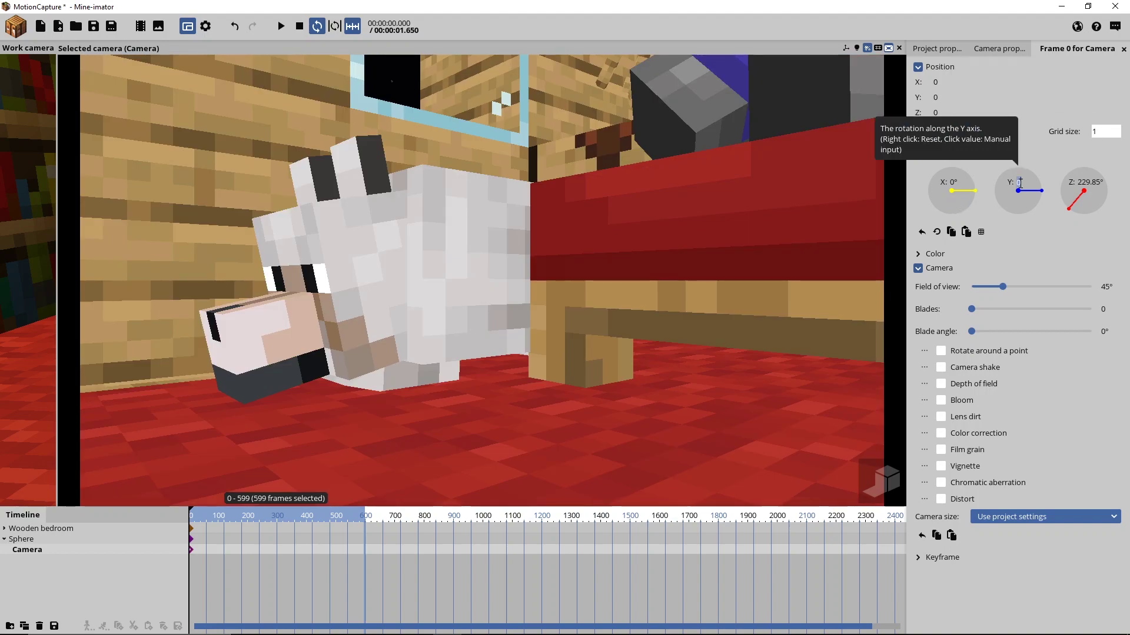
{"action": "left_click", "coordinate": [1081, 182]}
{"action": "type", "text": "0"}
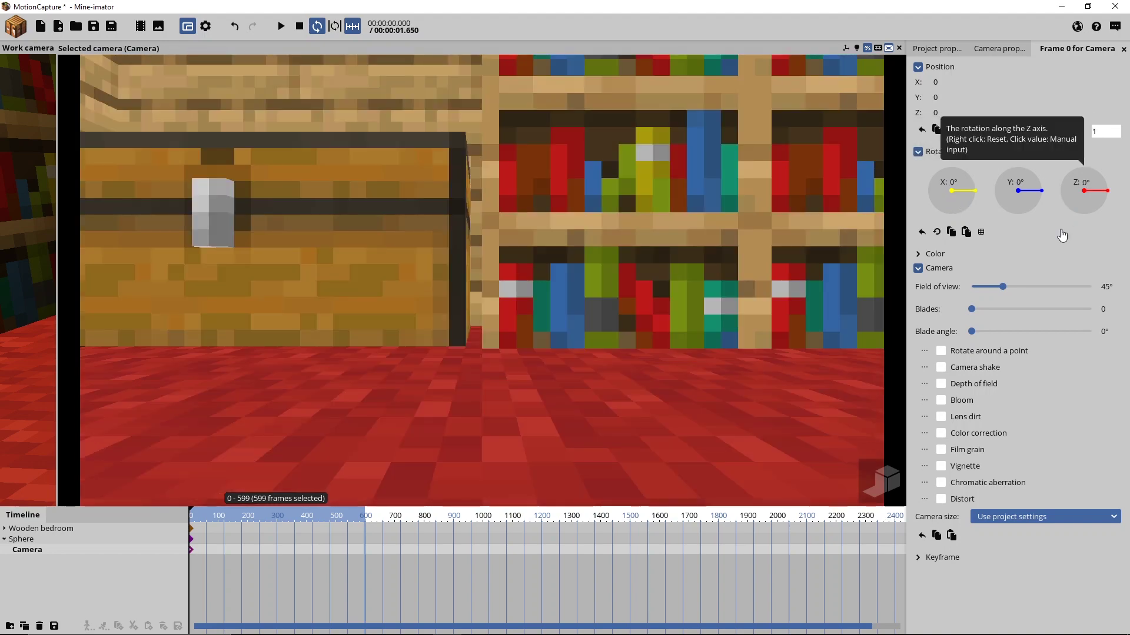
Set the camera's field of view to 90°.
{"action": "left_click", "coordinate": [1106, 287]}
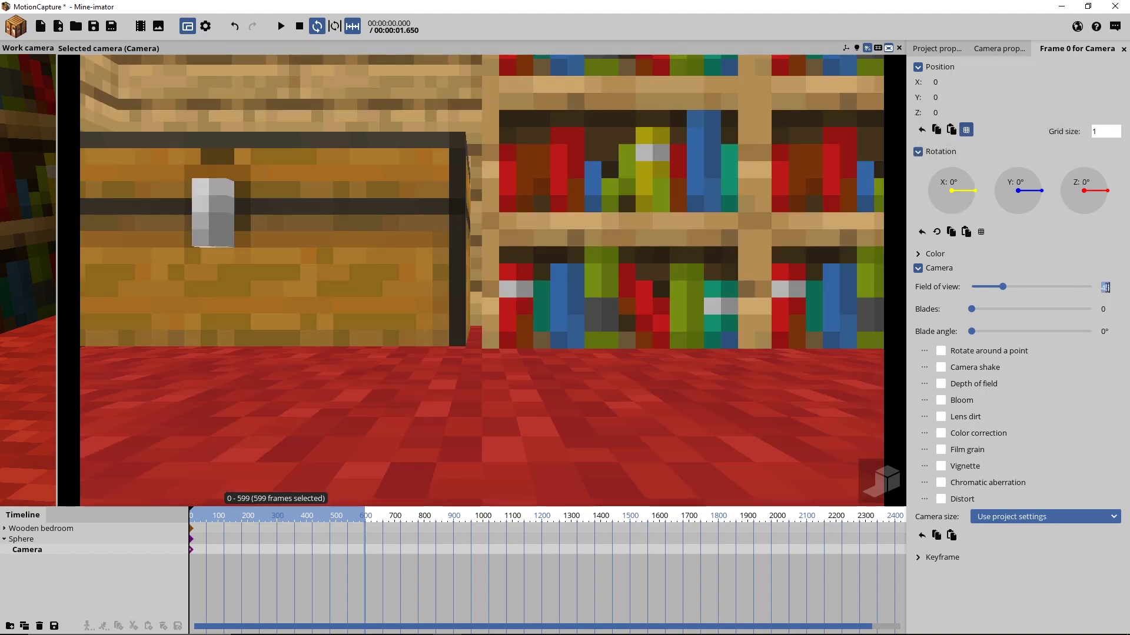
{"action": "type", "text": "90"}
{"action": "key", "text": "Return"}
{"action": "key", "text": "Return"}
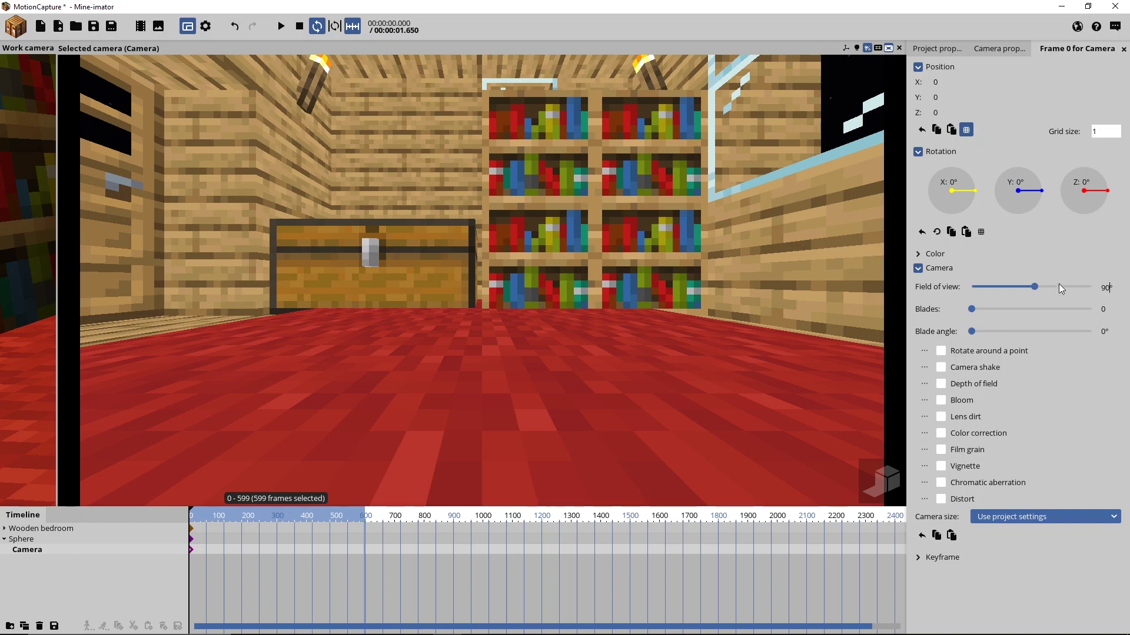
Set the camera size to Custom at 1048 by 1048 and preview its view in high-quality rendering.
{"action": "left_click", "coordinate": [1008, 518]}
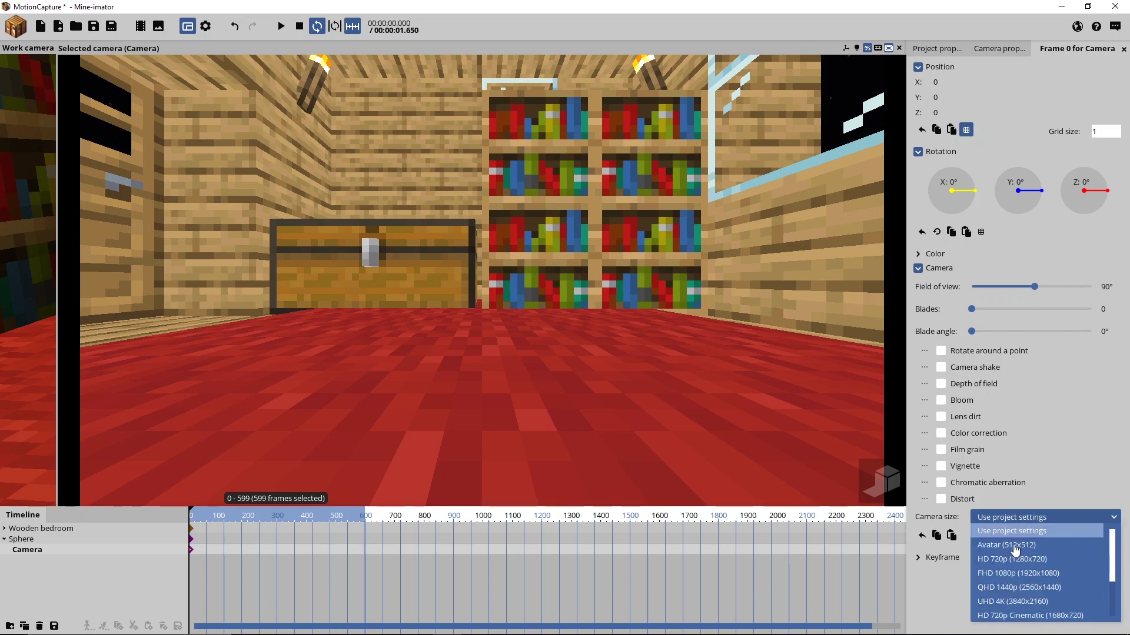
{"action": "scroll", "coordinate": [1013, 549], "scroll_direction": "down", "scroll_amount": 1}
{"action": "scroll", "coordinate": [998, 623], "scroll_direction": "down", "scroll_amount": 1}
{"action": "left_click", "coordinate": [998, 623]}
{"action": "left_click", "coordinate": [978, 534]}
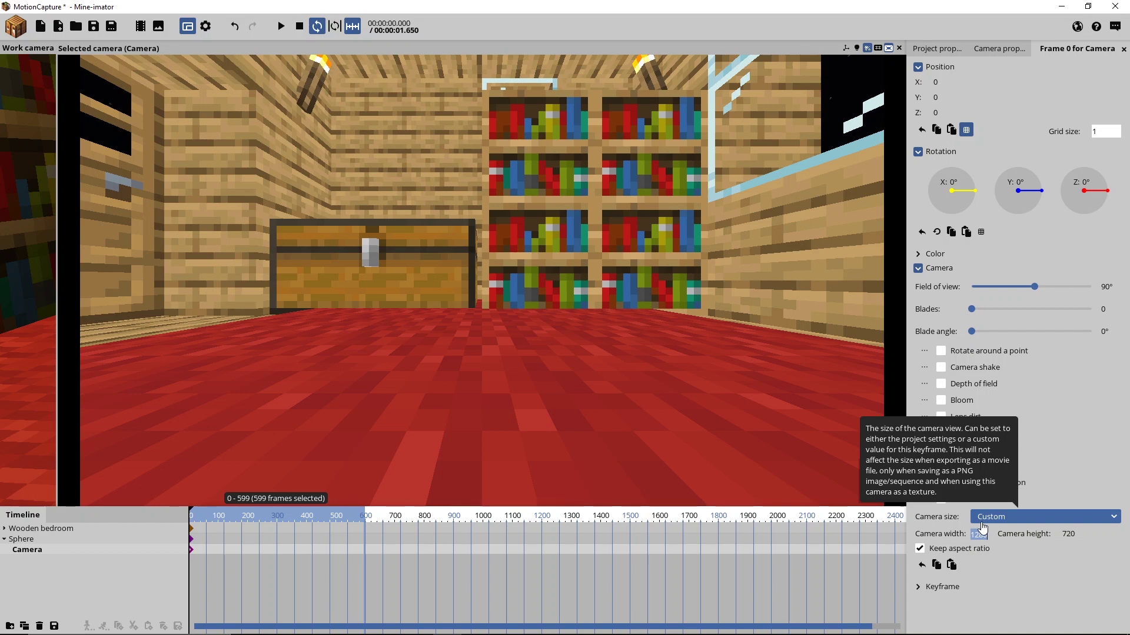
{"action": "type", "text": "1048"}
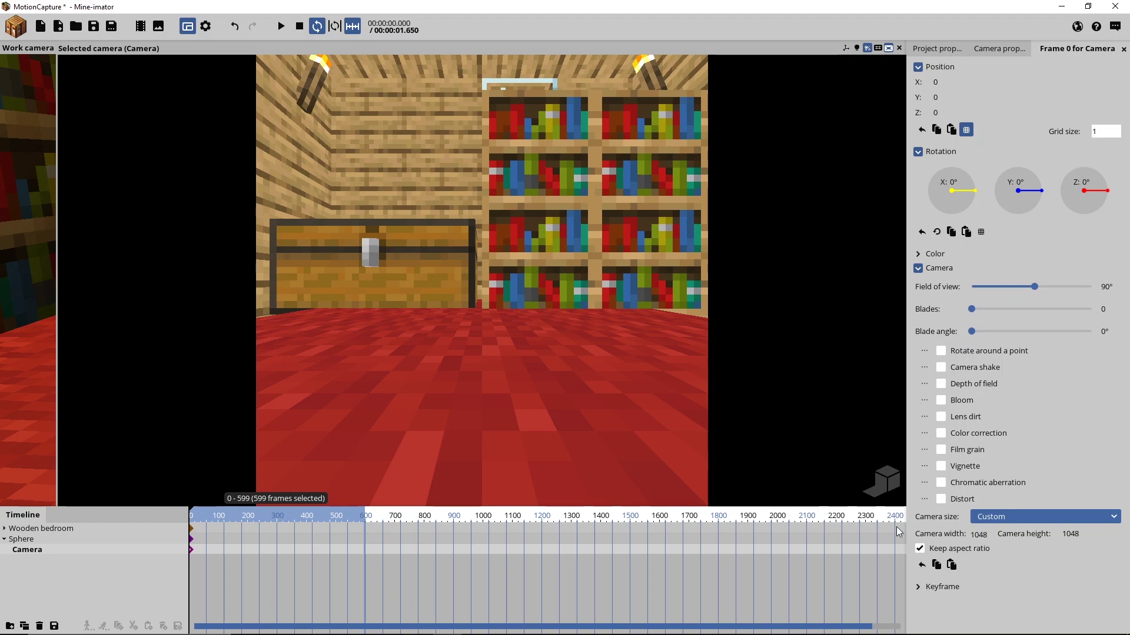
{"action": "left_click", "coordinate": [888, 485]}
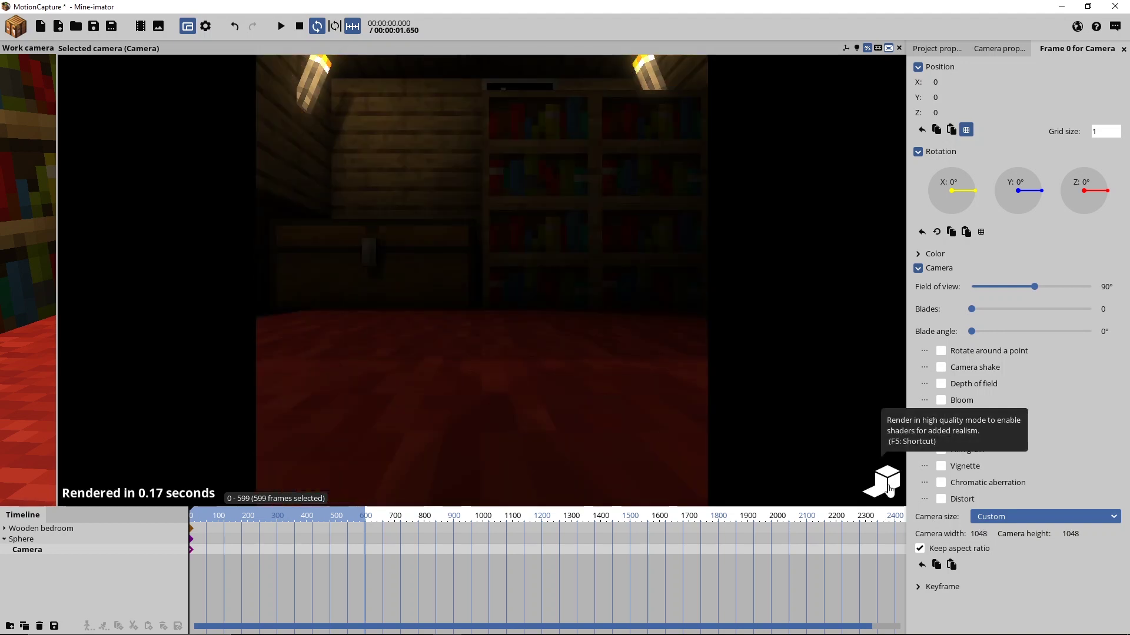
{"action": "left_click", "coordinate": [889, 489]}
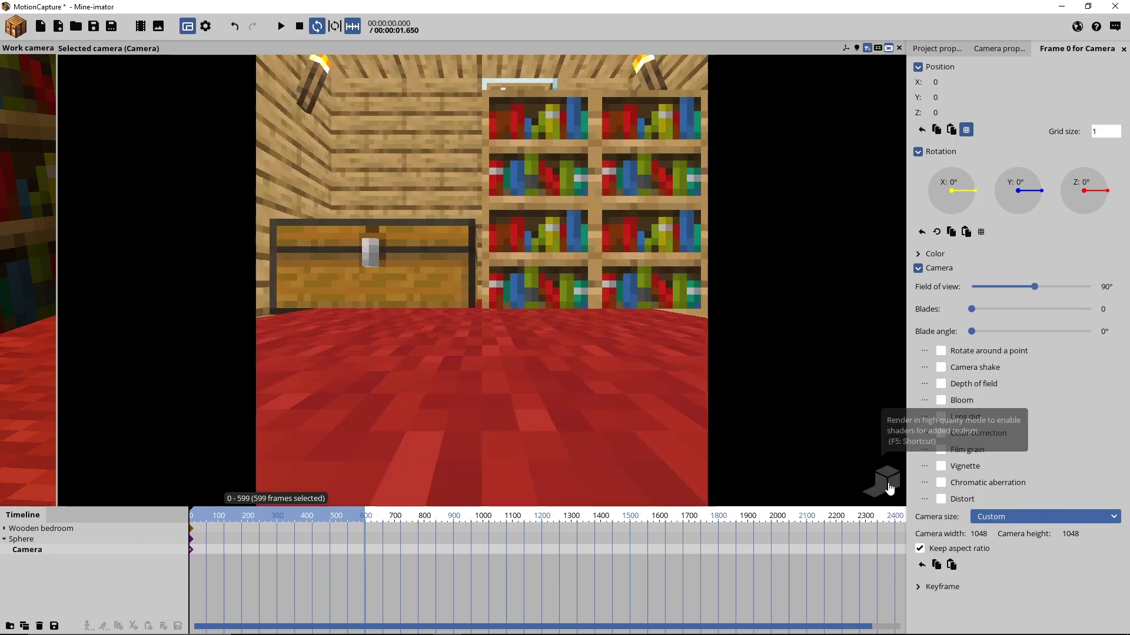
Enable bloom on the camera with 300% intensity and preview the effect in high-quality rendering.
{"action": "left_click", "coordinate": [941, 401]}
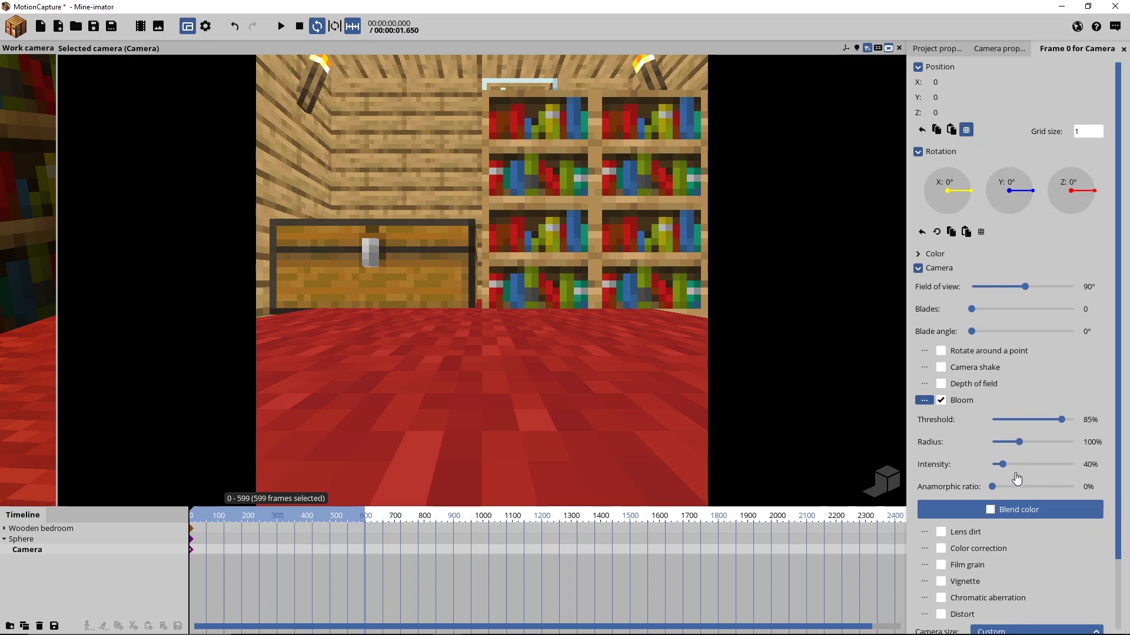
{"action": "left_click_drag", "start_coordinate": [1006, 464], "coordinate": [1118, 462]}
{"action": "left_click", "coordinate": [886, 483]}
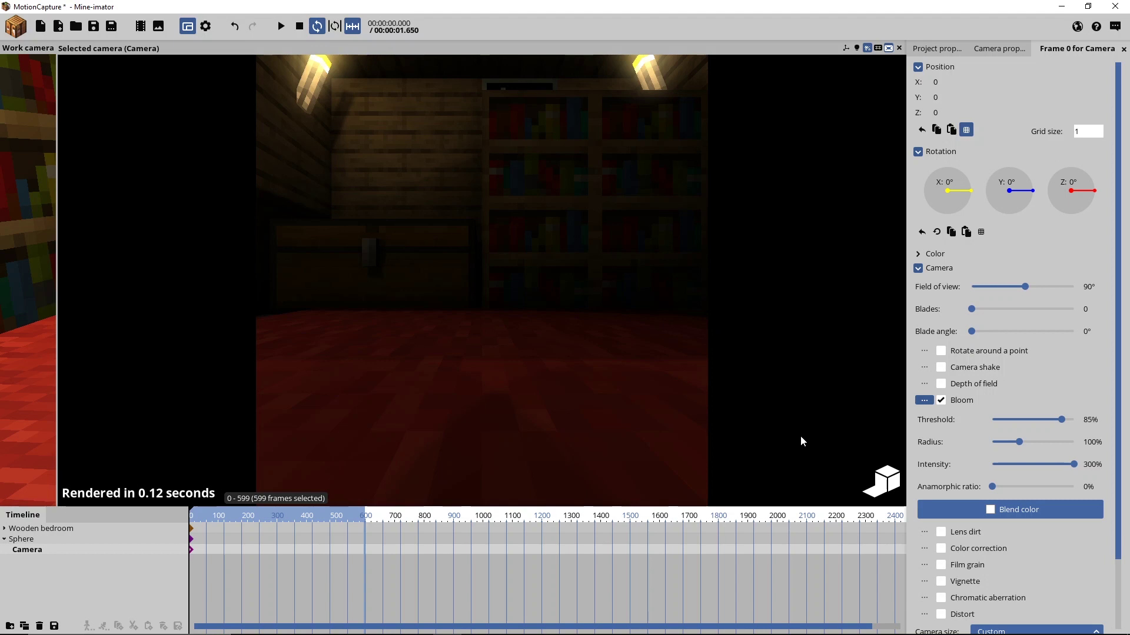
{"action": "left_click", "coordinate": [880, 482]}
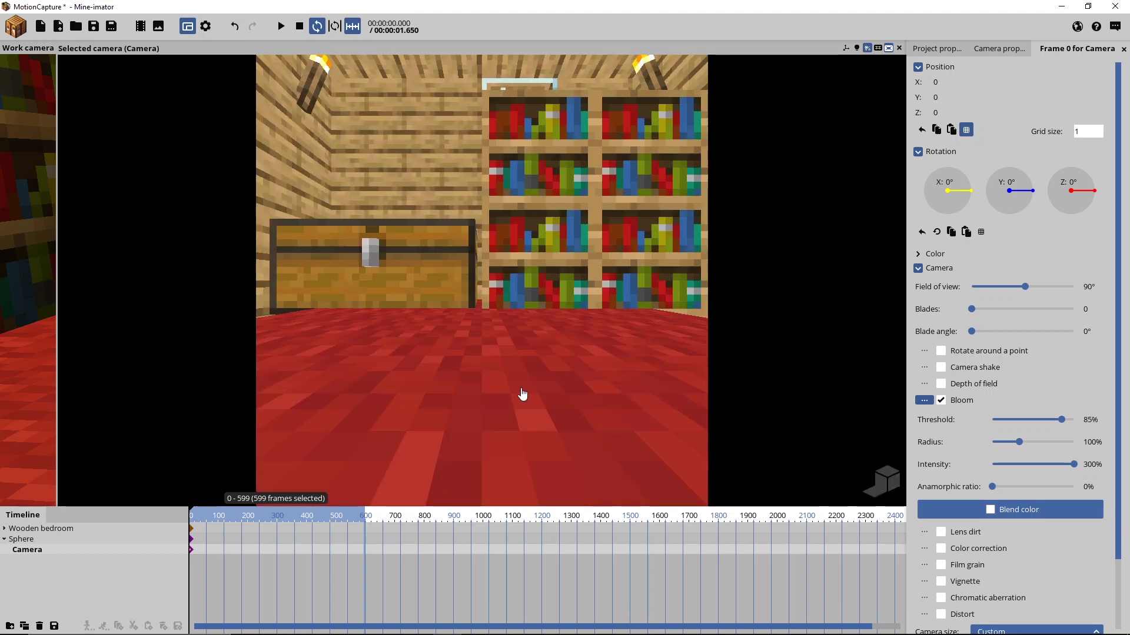
Export the camera's view as an image with high quality rendering, replacing n.png in the temp folder.
{"action": "left_click", "coordinate": [158, 26]}
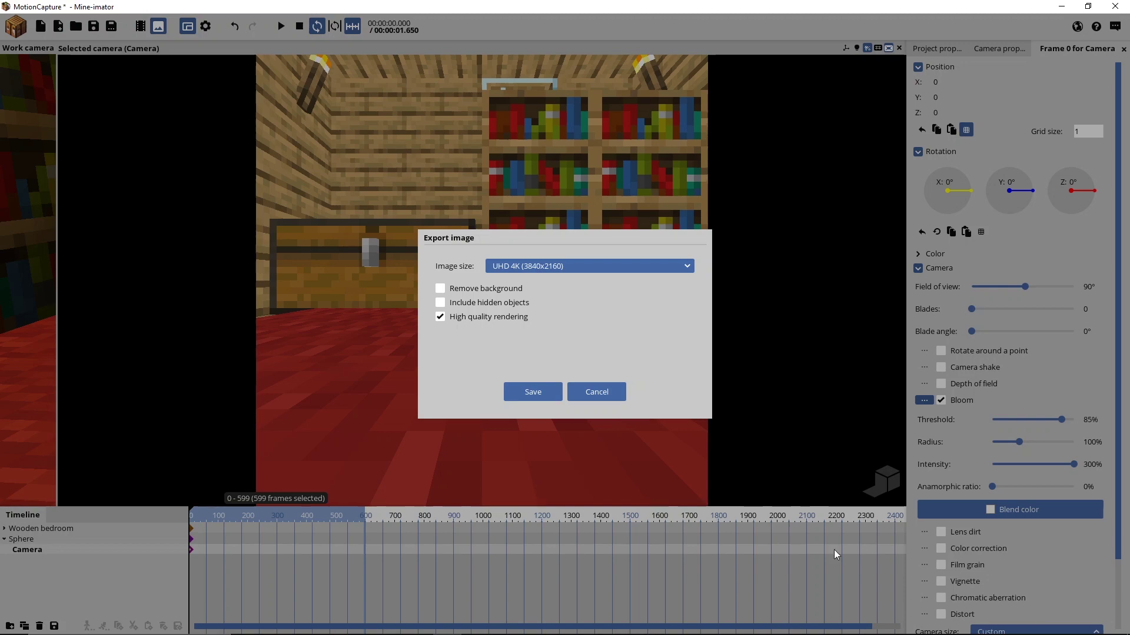
{"action": "left_click", "coordinate": [532, 392]}
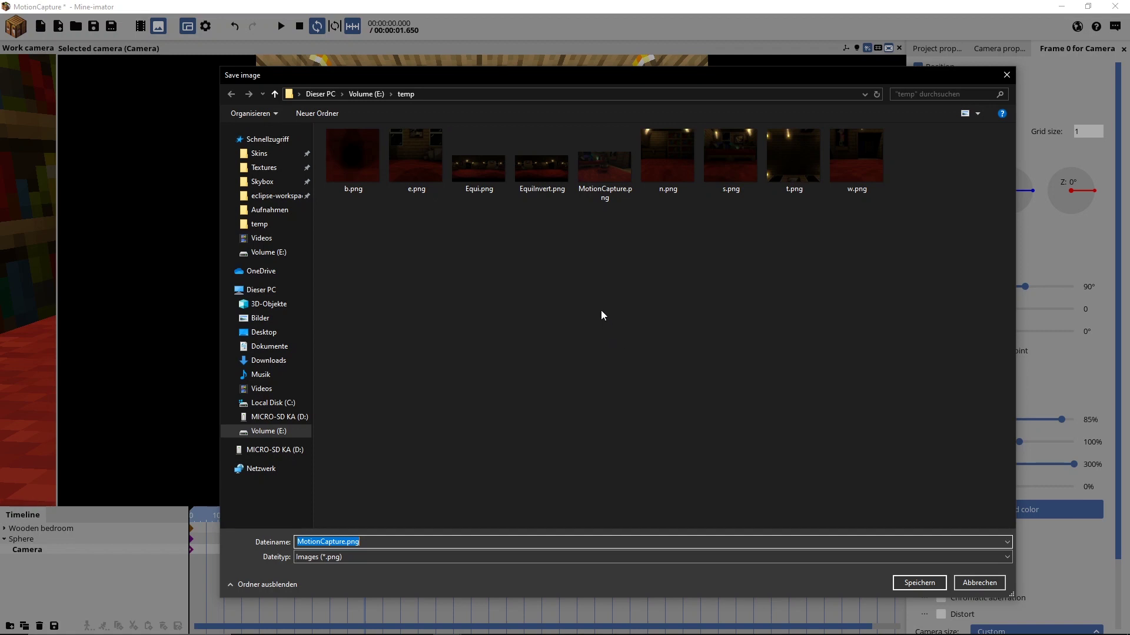
{"action": "left_click_drag", "start_coordinate": [599, 76], "coordinate": [450, 90]}
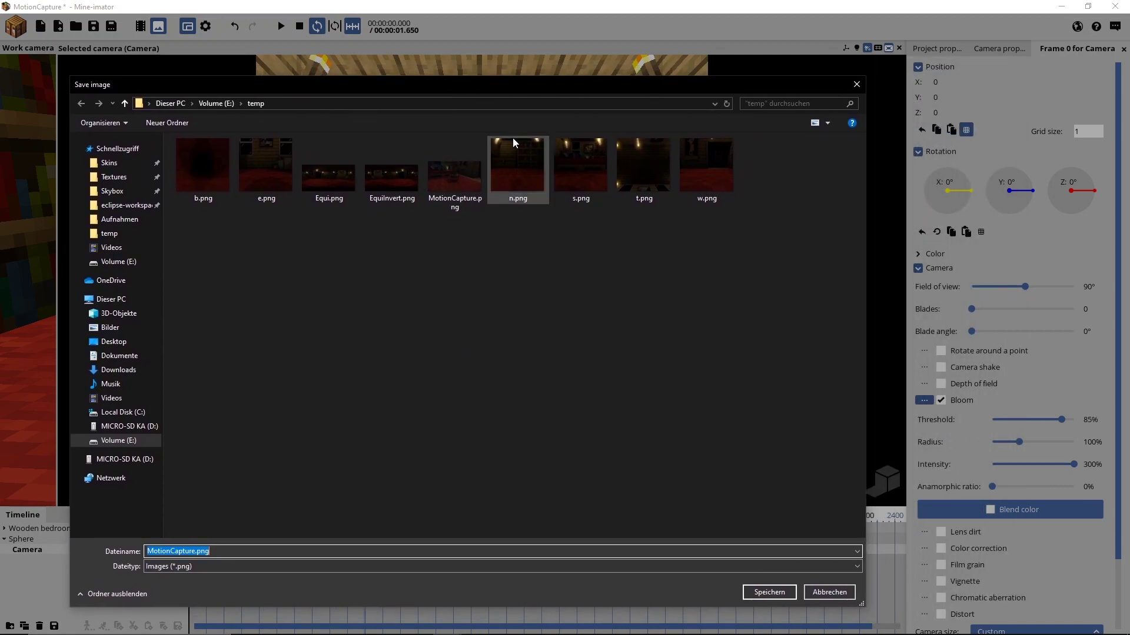
{"action": "left_click", "coordinate": [523, 179]}
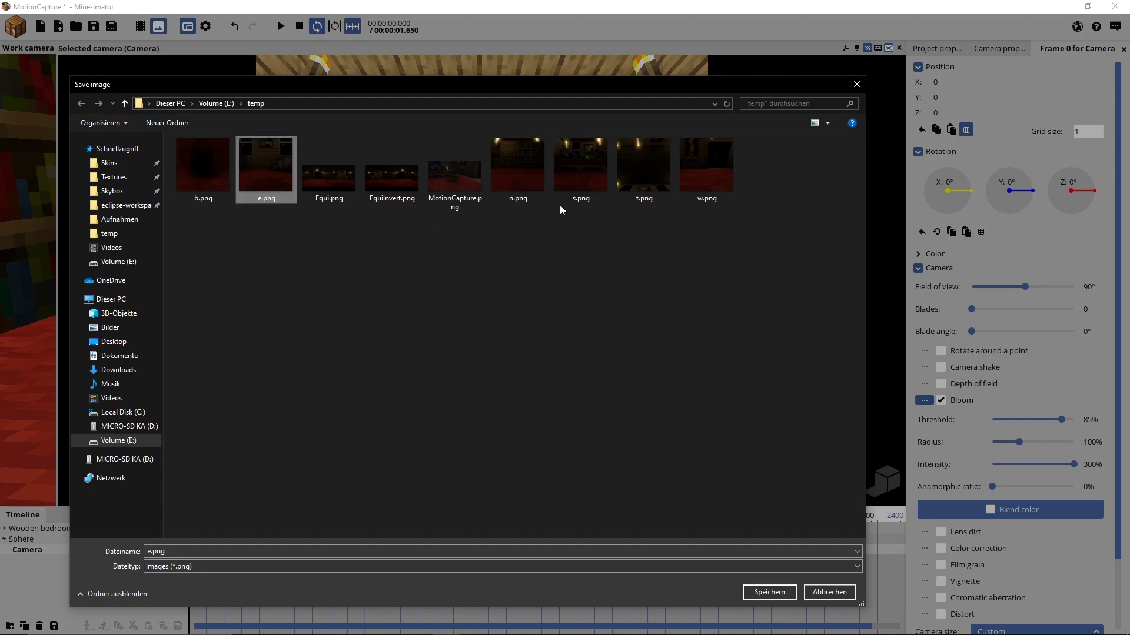
{"action": "left_click", "coordinate": [559, 195]}
{"action": "left_click", "coordinate": [649, 183]}
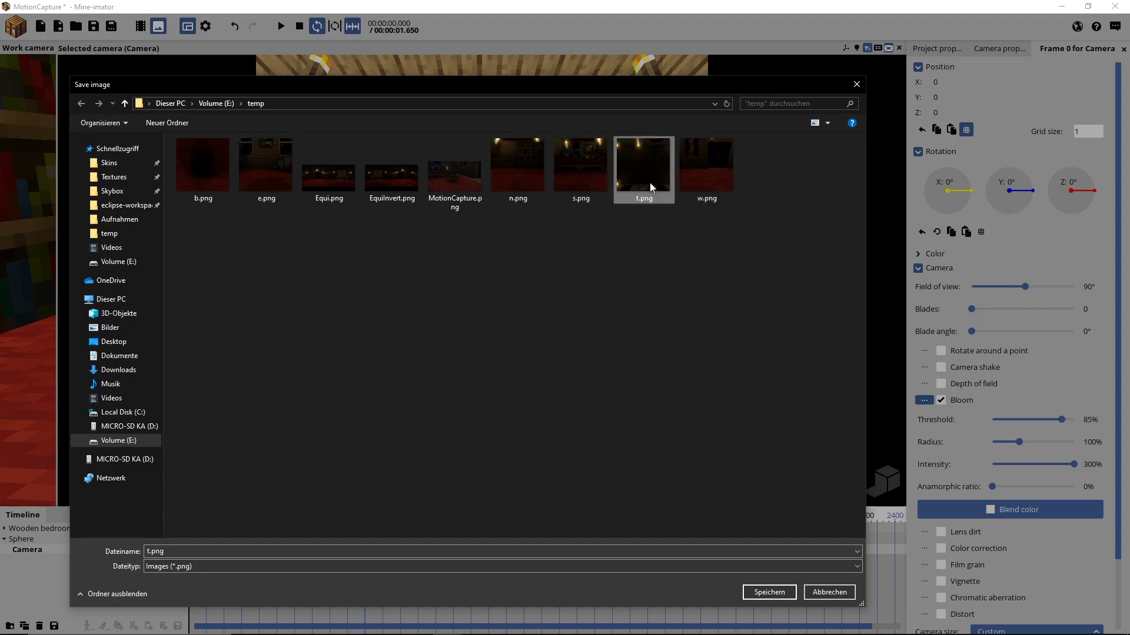
{"action": "left_click", "coordinate": [191, 163]}
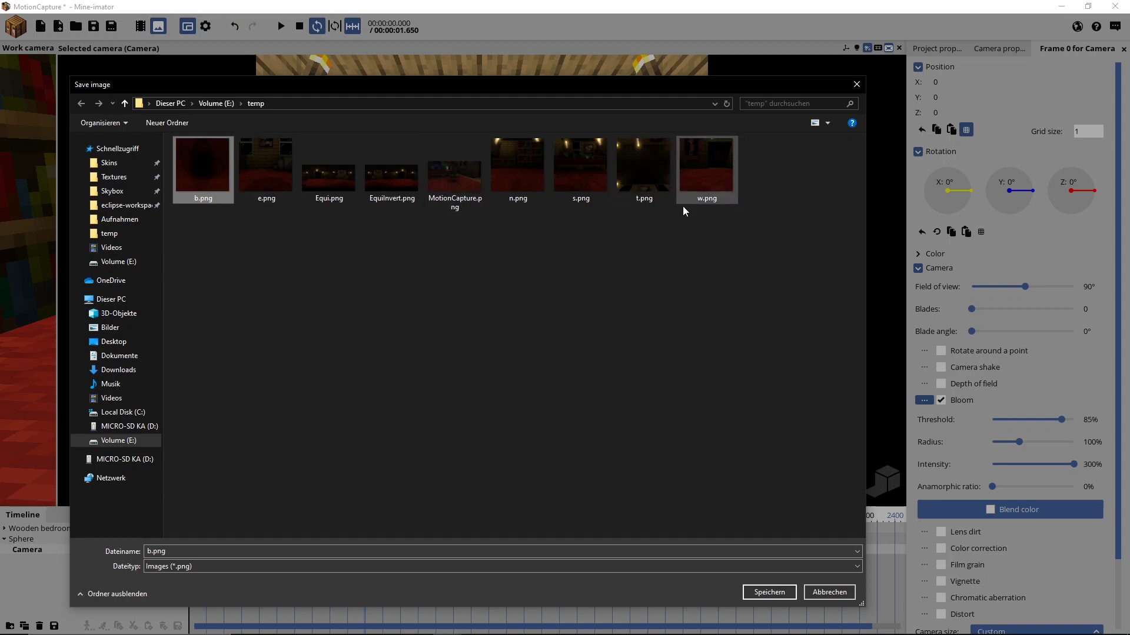
{"action": "left_click", "coordinate": [502, 179]}
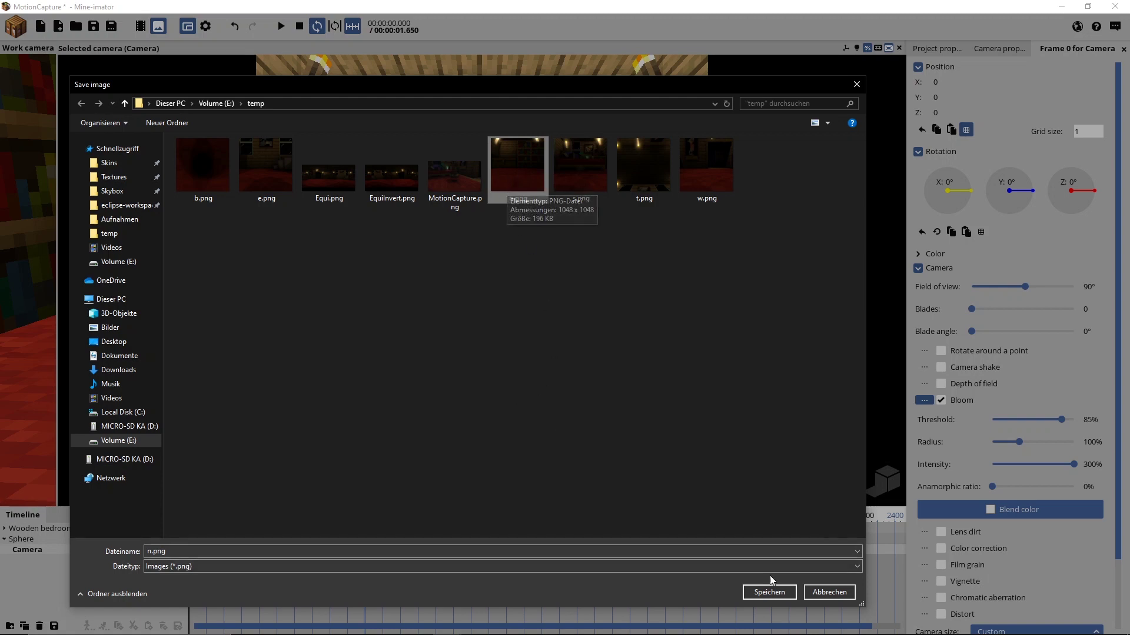
{"action": "left_click", "coordinate": [771, 596]}
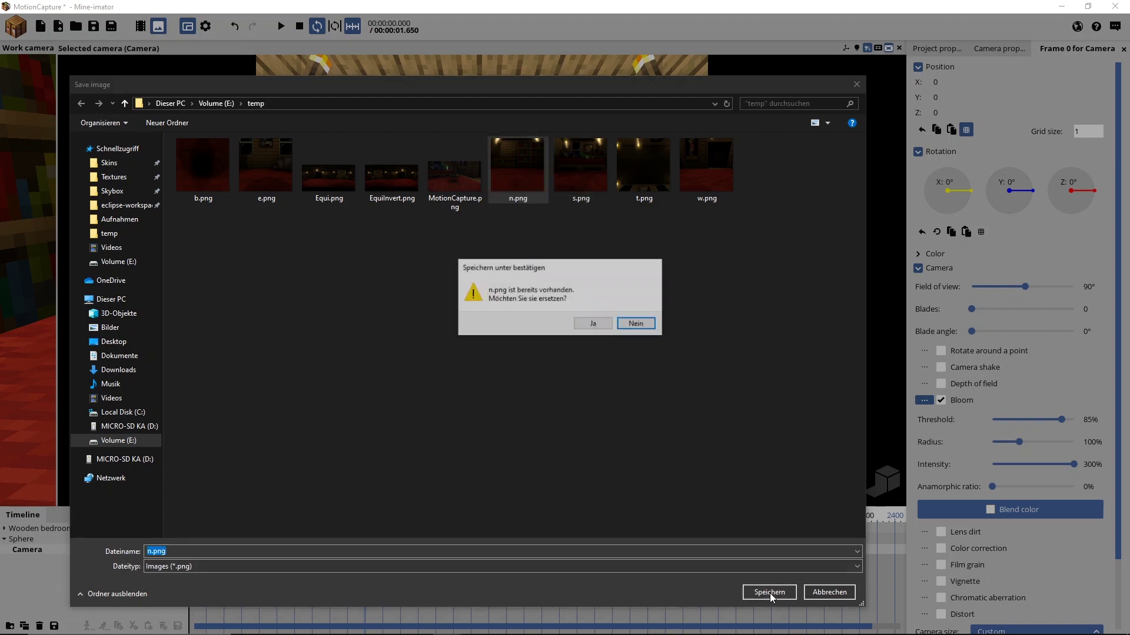
{"action": "left_click", "coordinate": [592, 326]}
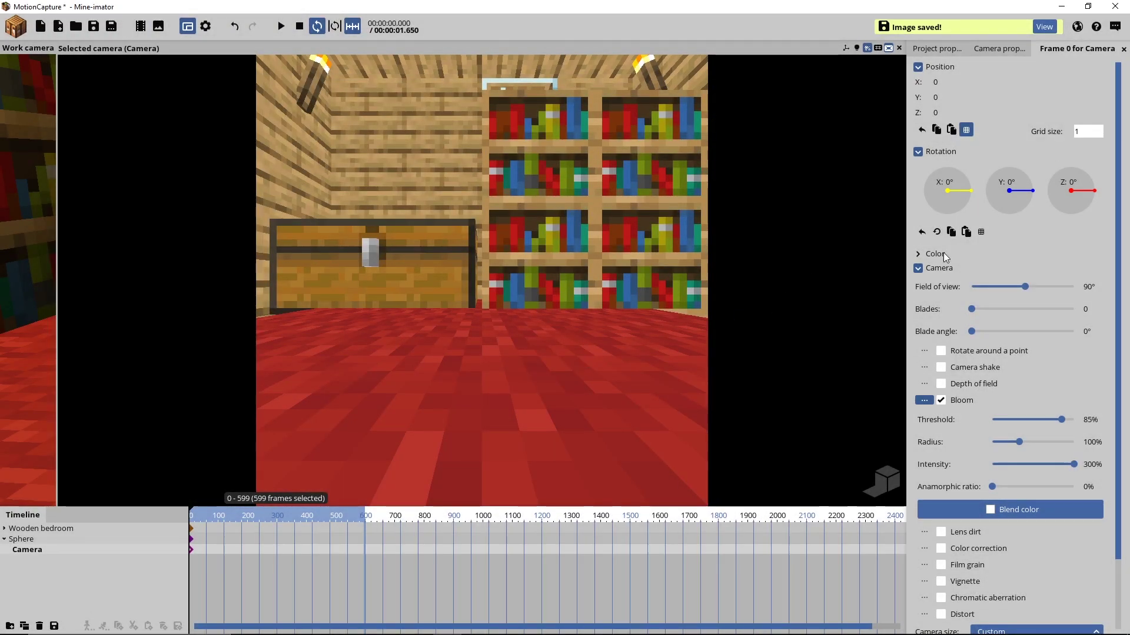
Set the camera's Z rotation to -90° with rotation snapping enabled and export the view over e.png.
{"action": "left_click_drag", "start_coordinate": [1101, 187], "coordinate": [1070, 225]}
{"action": "left_click", "coordinate": [980, 232]}
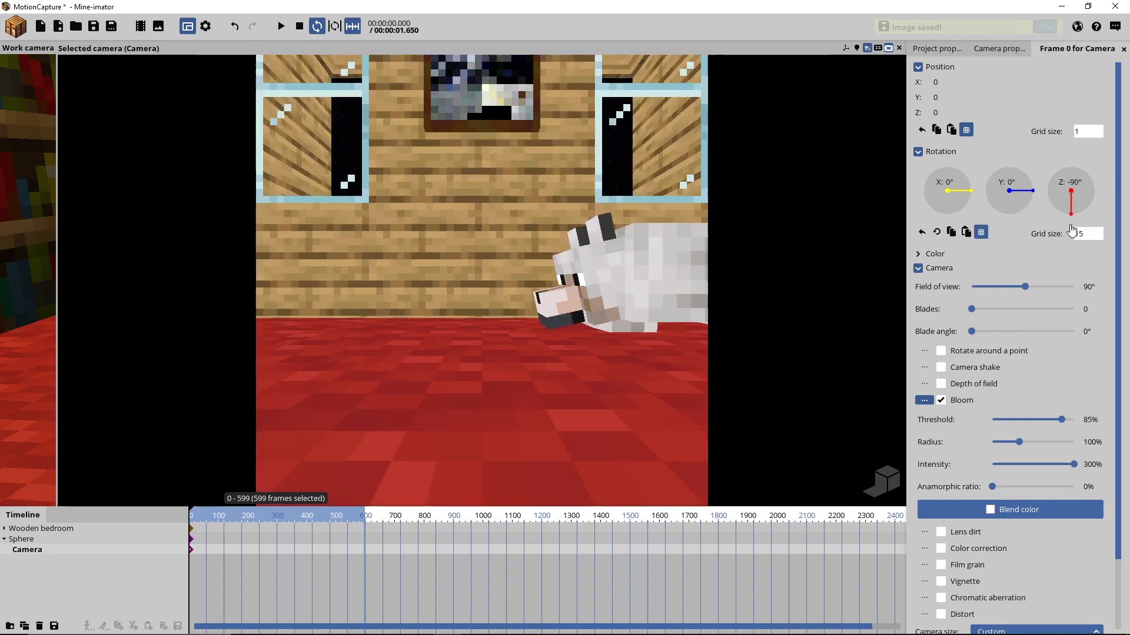
{"action": "left_click", "coordinate": [159, 26]}
{"action": "left_click", "coordinate": [536, 396]}
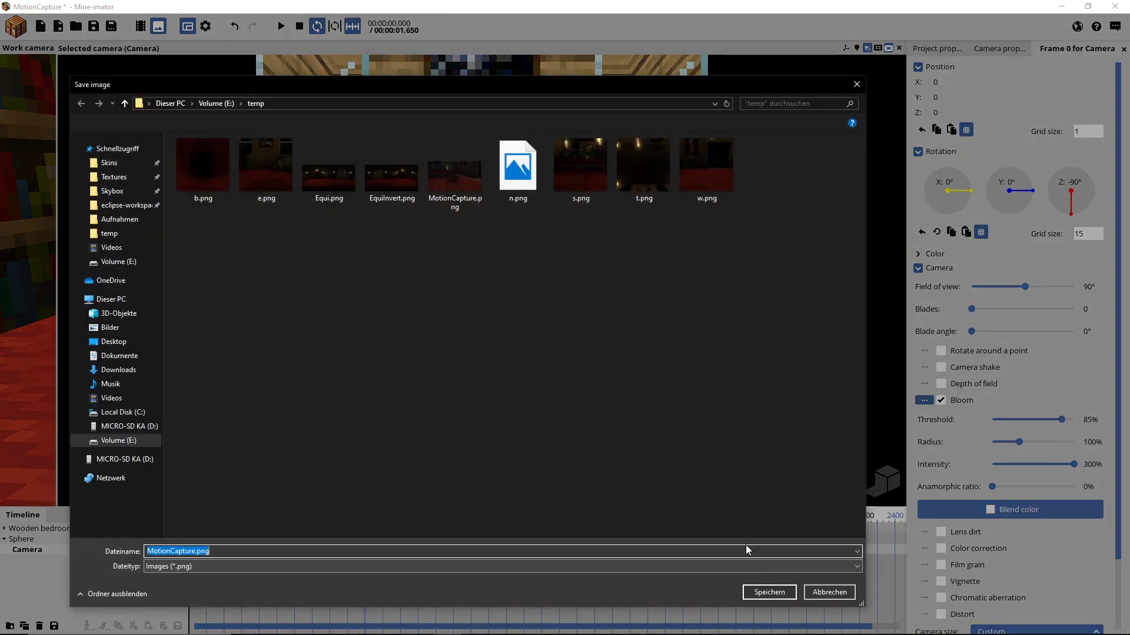
{"action": "left_click", "coordinate": [286, 177]}
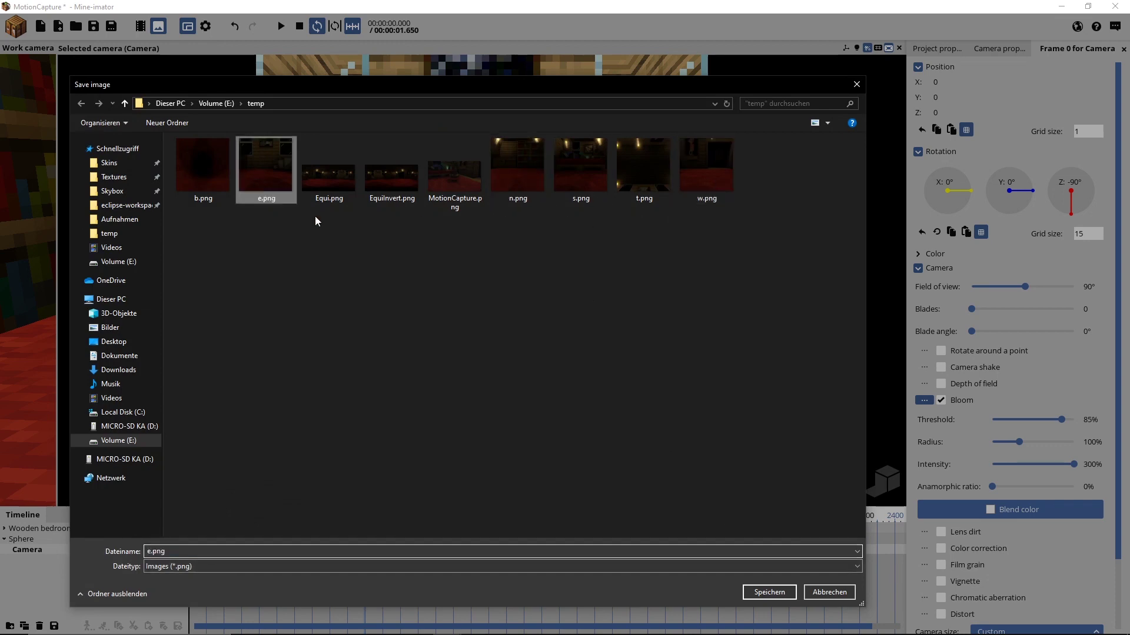
{"action": "left_click", "coordinate": [770, 593]}
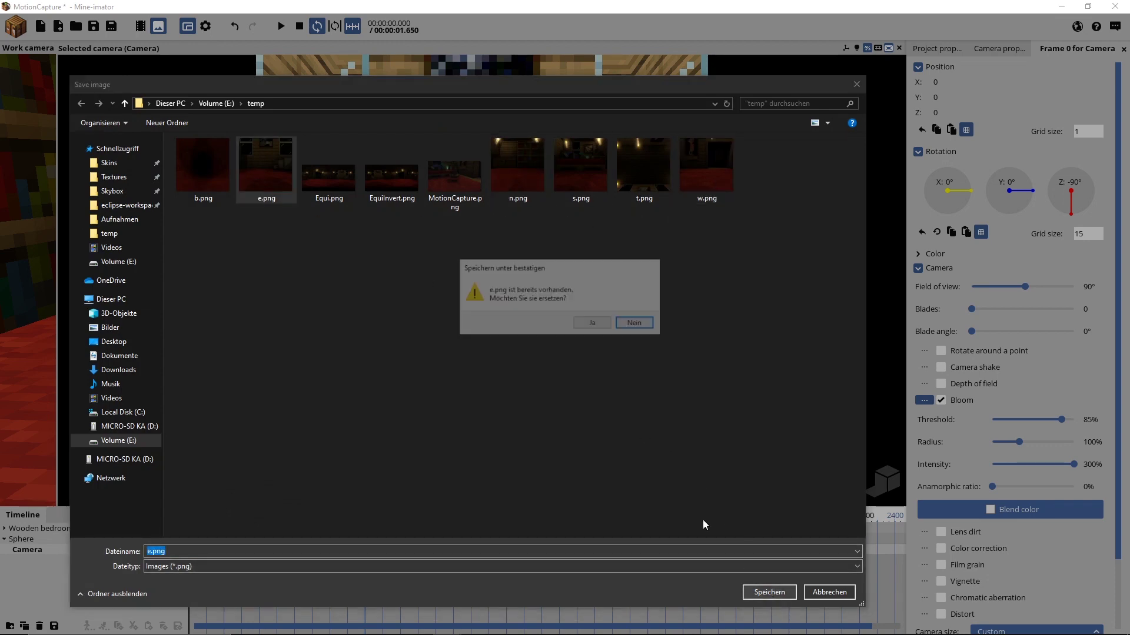
{"action": "left_click", "coordinate": [590, 324]}
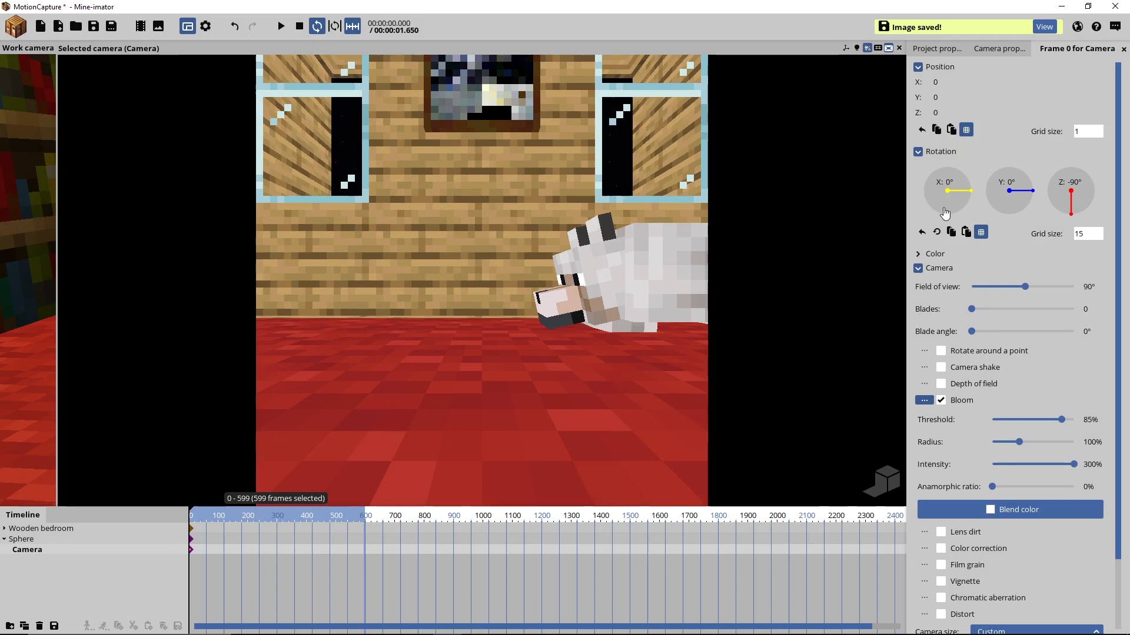
Export the camera's floor view at X rotation 90° over b.png and its ceiling view at X rotation -90° over t.png.
{"action": "left_click_drag", "start_coordinate": [971, 196], "coordinate": [945, 154]}
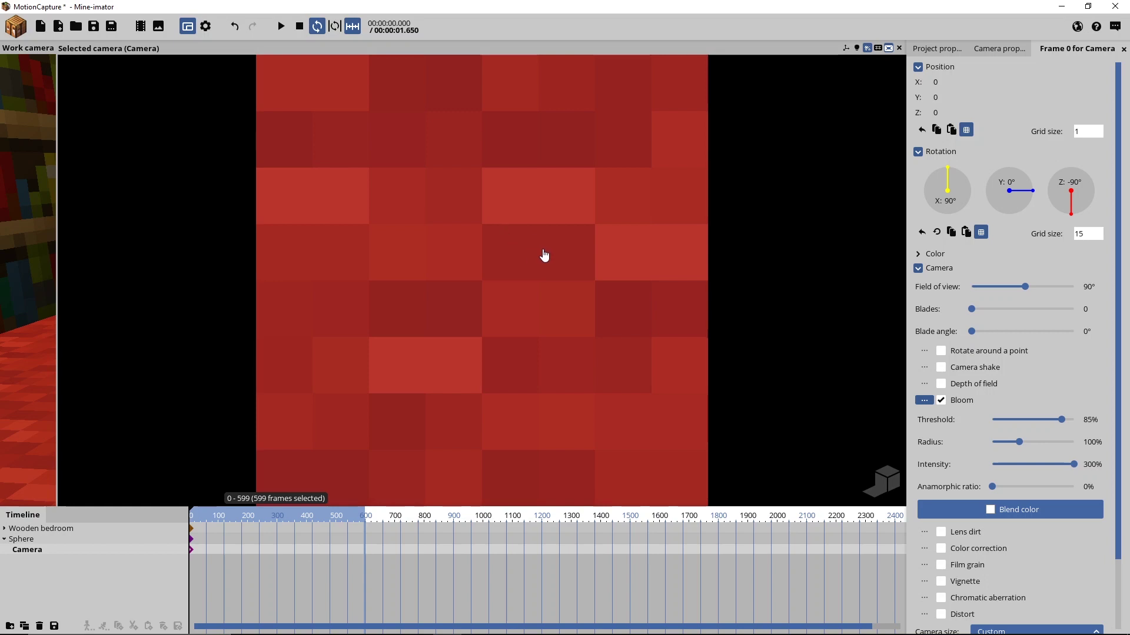
{"action": "mouse_move", "coordinate": [961, 176]}
{"action": "left_mouse_down"}
{"action": "mouse_move", "coordinate": [987, 194]}
{"action": "mouse_move", "coordinate": [947, 169]}
{"action": "left_mouse_up"}
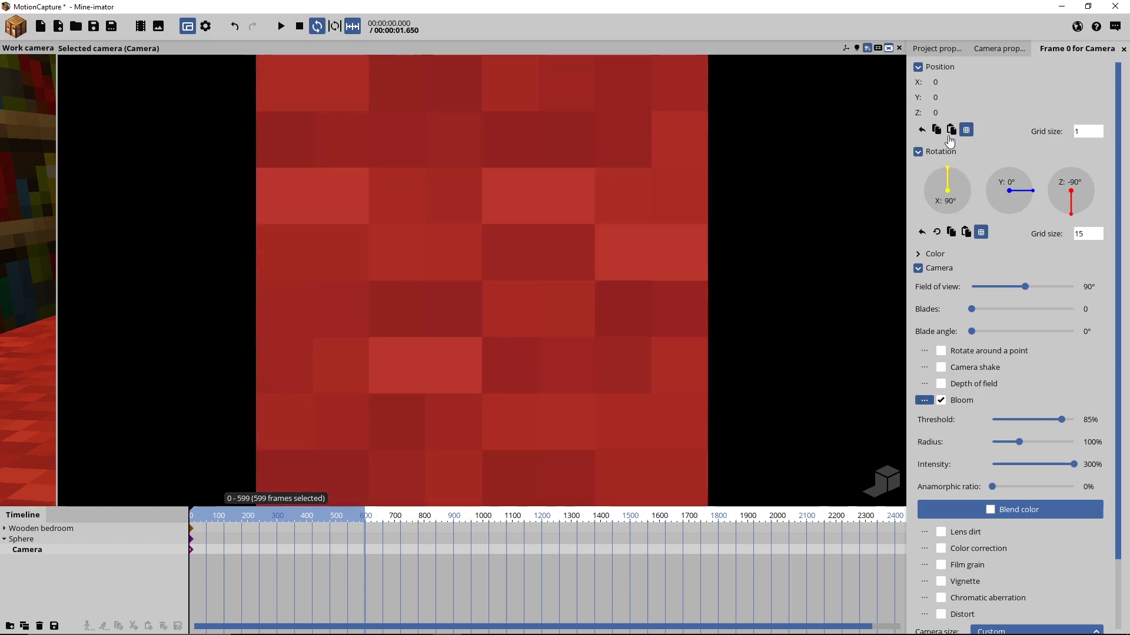
{"action": "left_click", "coordinate": [159, 26]}
{"action": "left_click", "coordinate": [532, 408]}
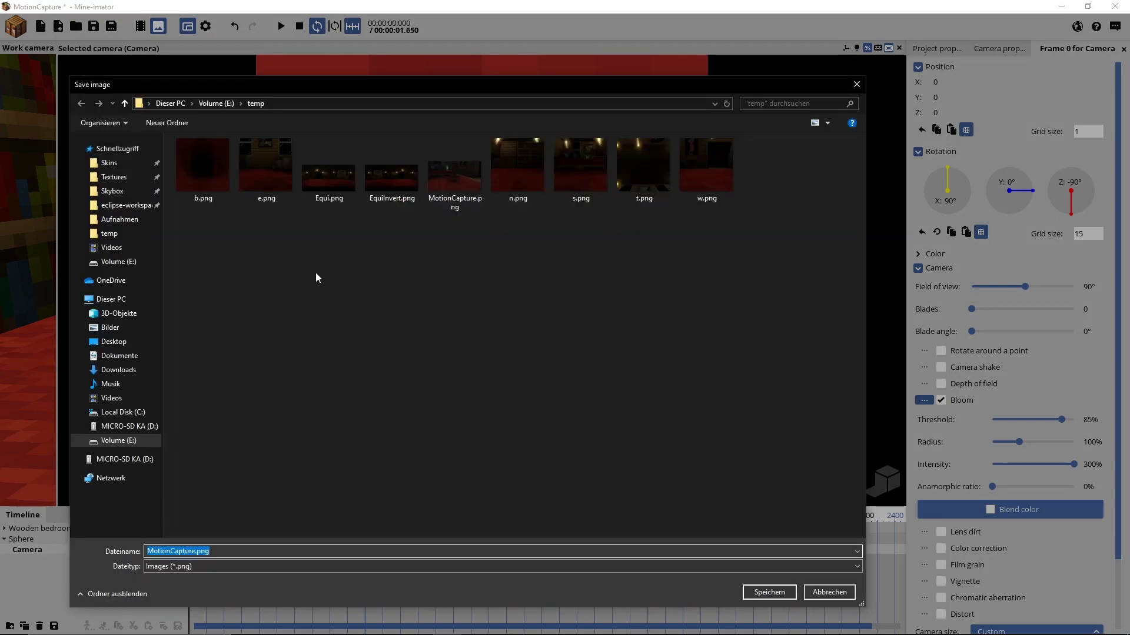
{"action": "key", "text": "Return"}
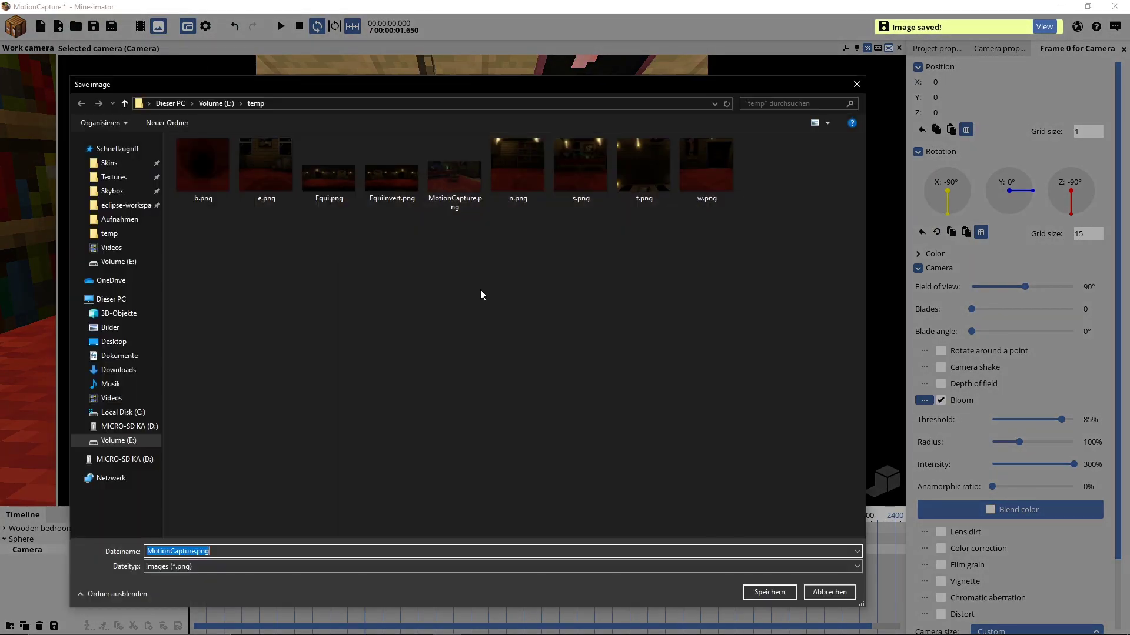
{"action": "double_click", "coordinate": [643, 170]}
{"action": "left_click", "coordinate": [585, 324]}
Set the camera's X rotation to 0° and Z rotation to -180°, and export the view over s.png.
{"action": "left_click_drag", "start_coordinate": [952, 208], "coordinate": [988, 194]}
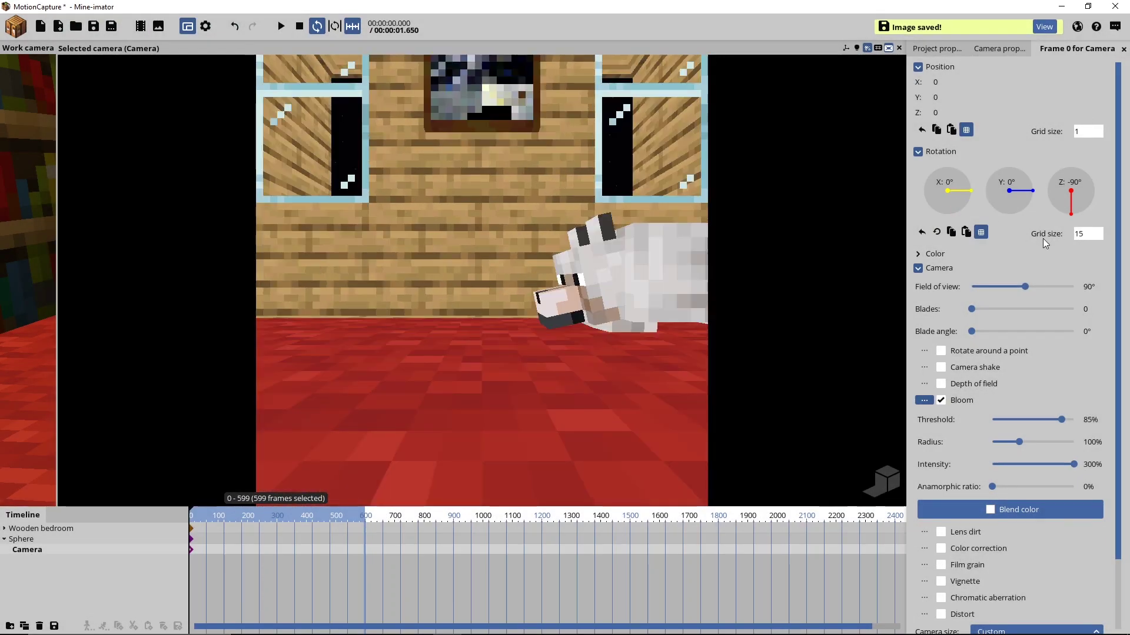
{"action": "left_click_drag", "start_coordinate": [1071, 213], "coordinate": [1048, 191]}
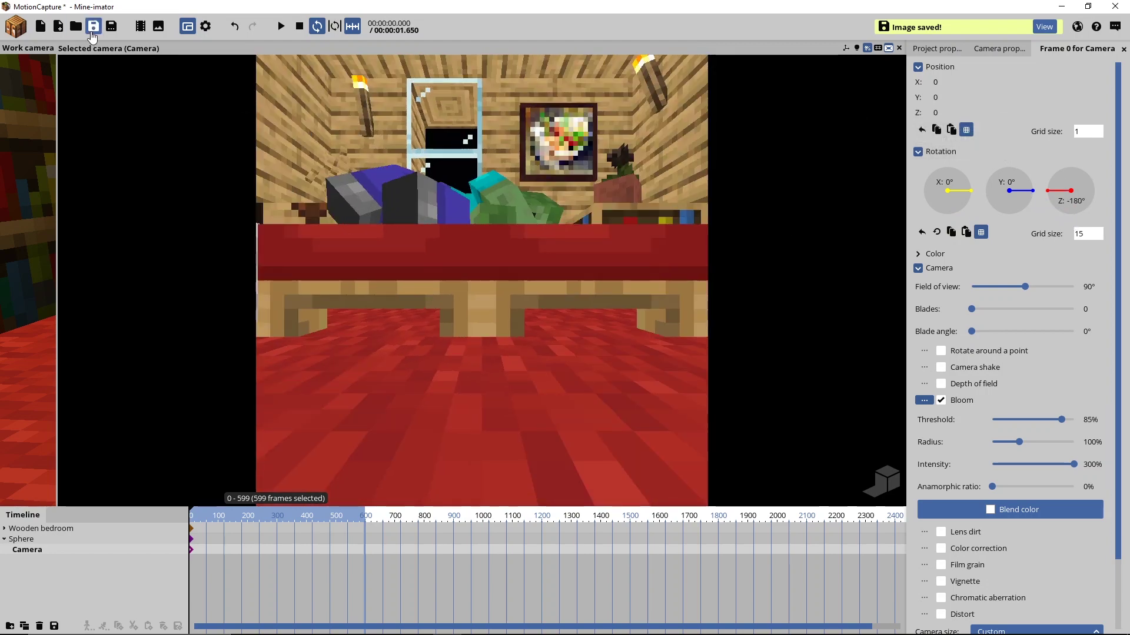
{"action": "left_click", "coordinate": [158, 26]}
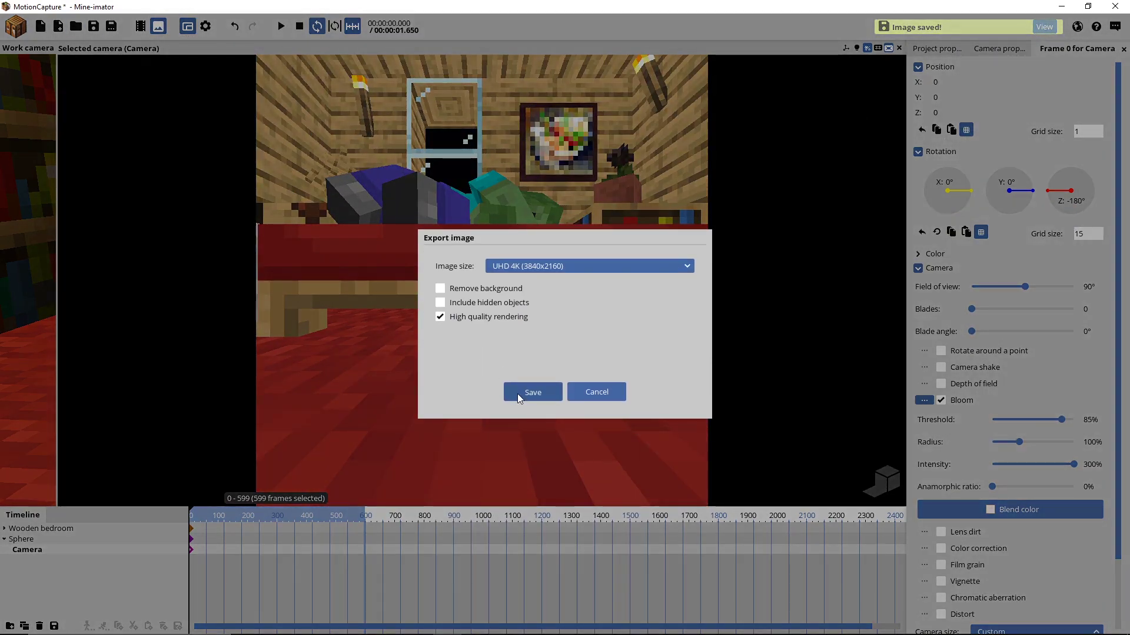
{"action": "left_click", "coordinate": [517, 394]}
{"action": "left_click", "coordinate": [597, 201]}
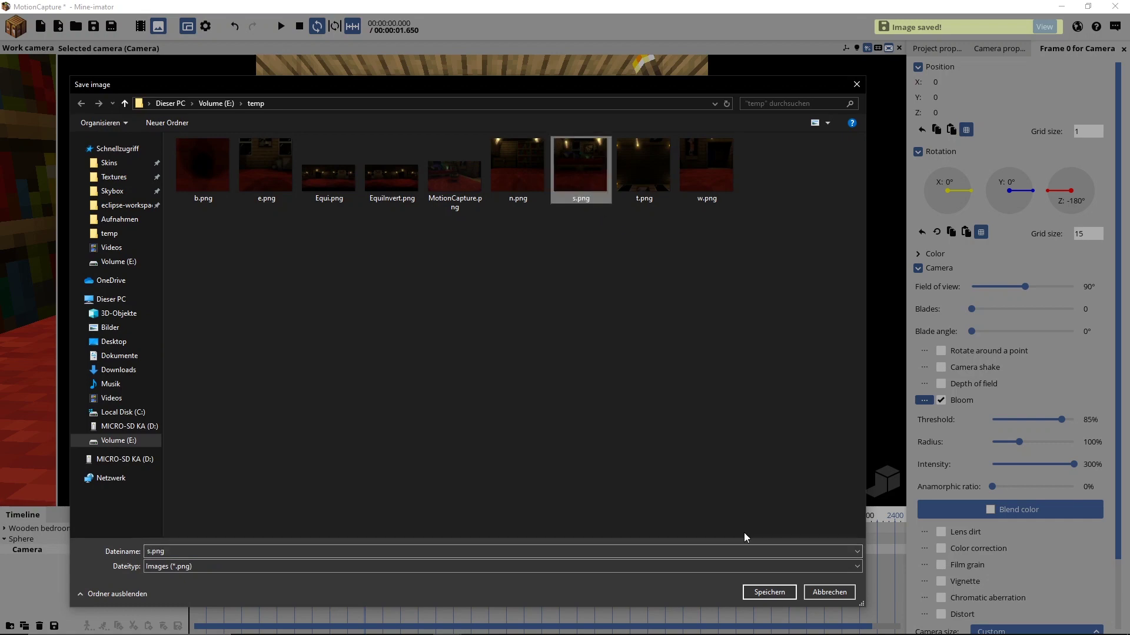
{"action": "left_click", "coordinate": [769, 592]}
{"action": "left_click", "coordinate": [594, 325]}
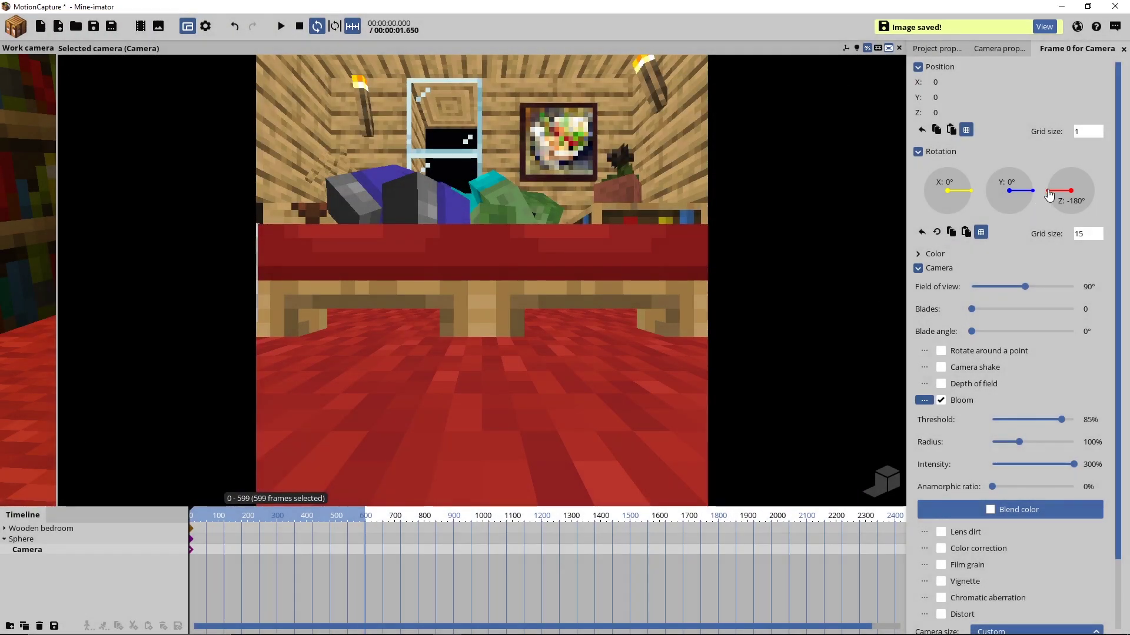
Set the camera's Z rotation to -270° and export the view over w.png.
{"action": "left_click_drag", "start_coordinate": [1048, 193], "coordinate": [1069, 153]}
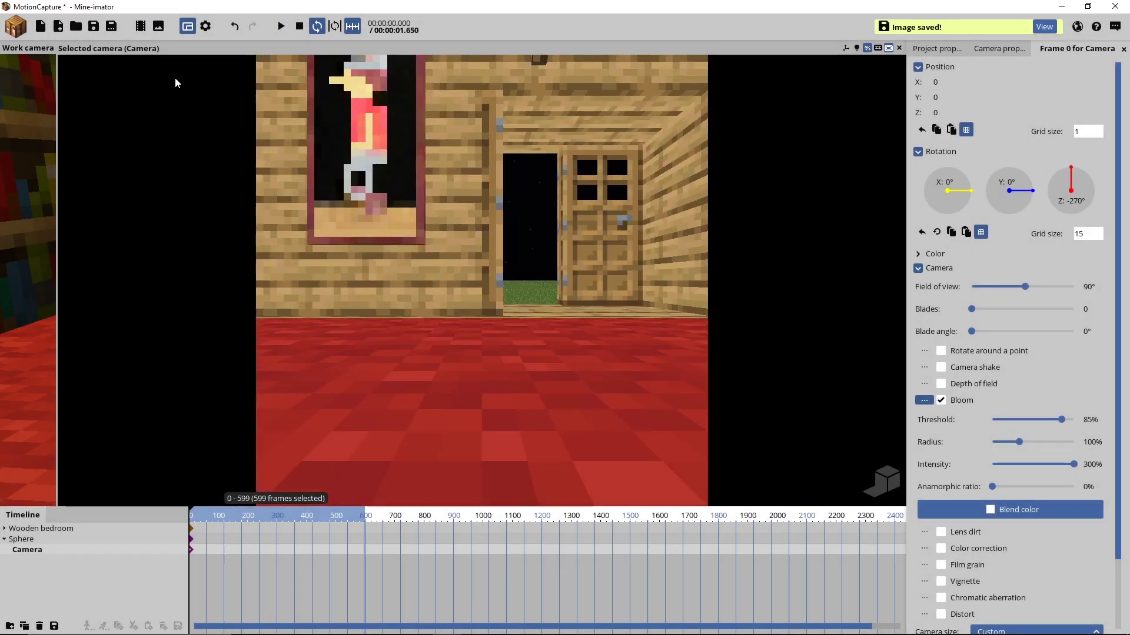
{"action": "left_click", "coordinate": [158, 26]}
{"action": "left_click", "coordinate": [533, 391]}
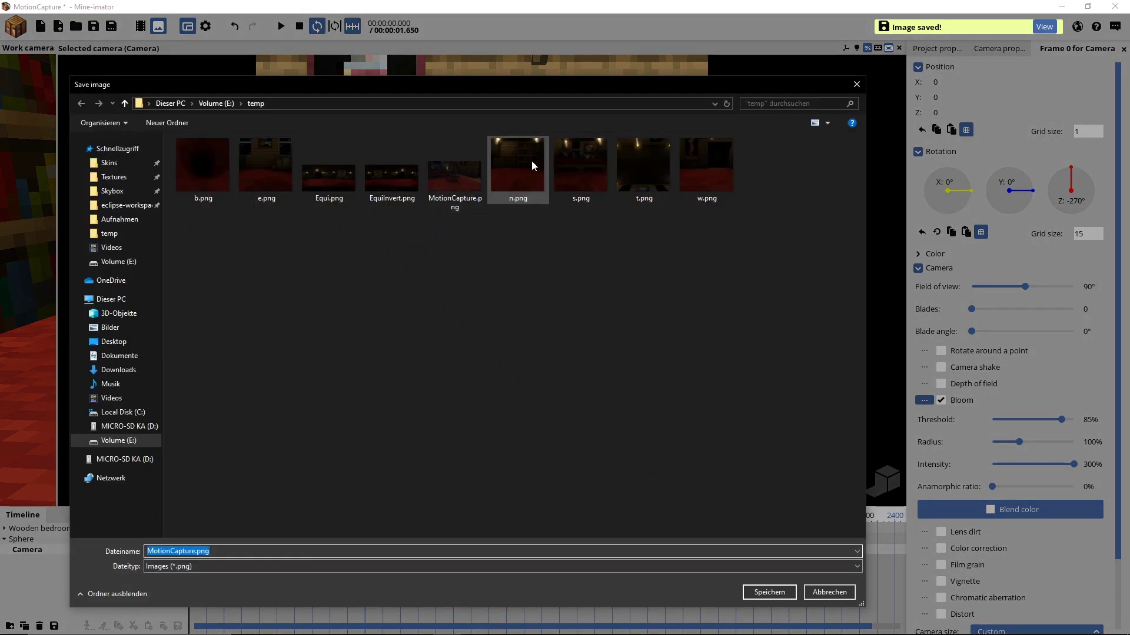
{"action": "left_click", "coordinate": [705, 168]}
{"action": "left_click", "coordinate": [762, 592]}
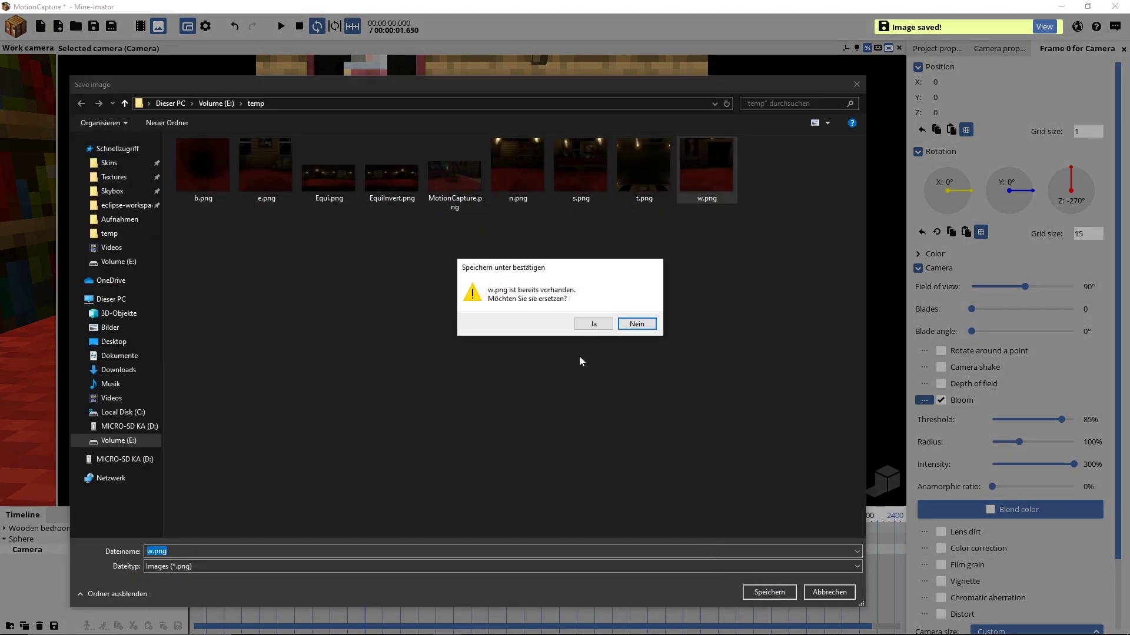
{"action": "left_click", "coordinate": [593, 323]}
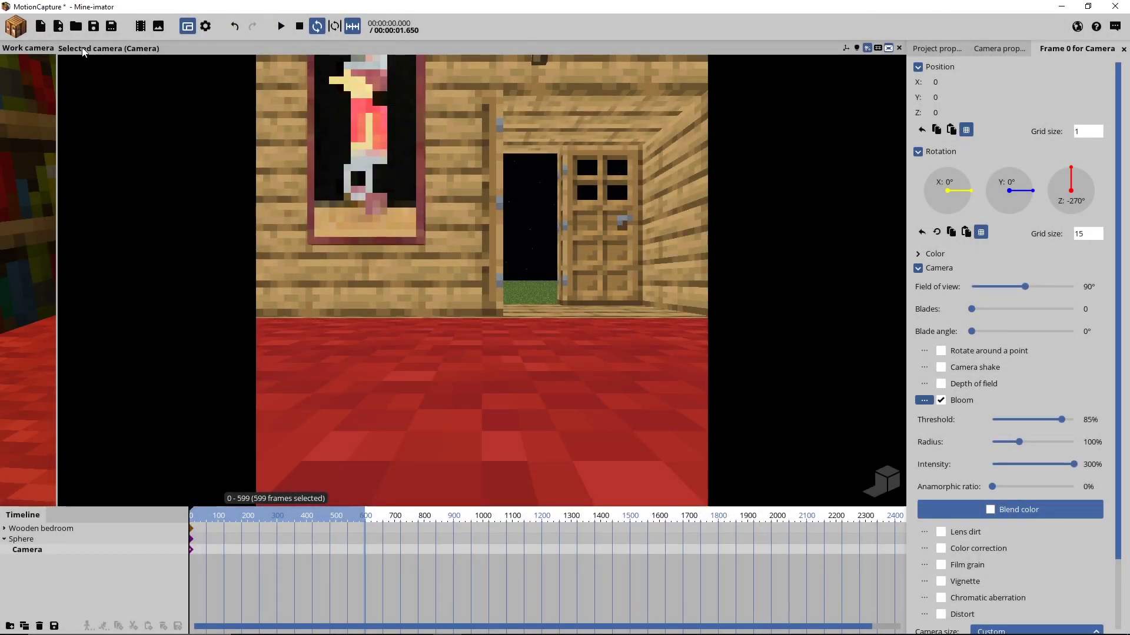
Close the selected camera's view and preview the work camera's view of the sphere in high-quality rendering.
{"action": "left_click", "coordinate": [899, 48]}
{"action": "key", "text": "F5"}
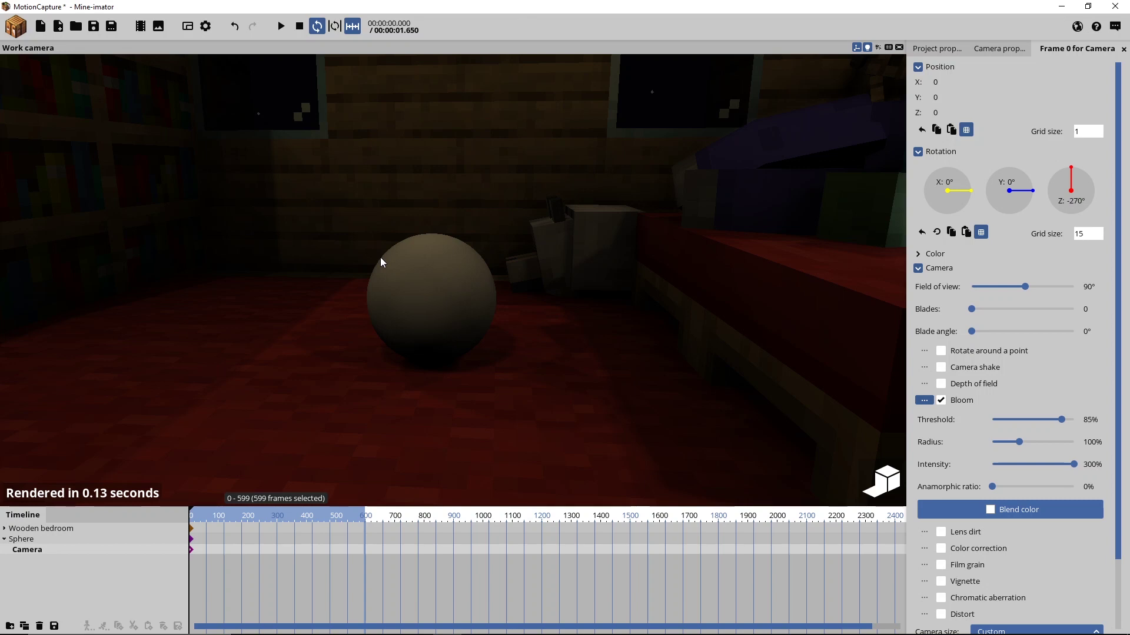
{"action": "key", "text": "F12"}
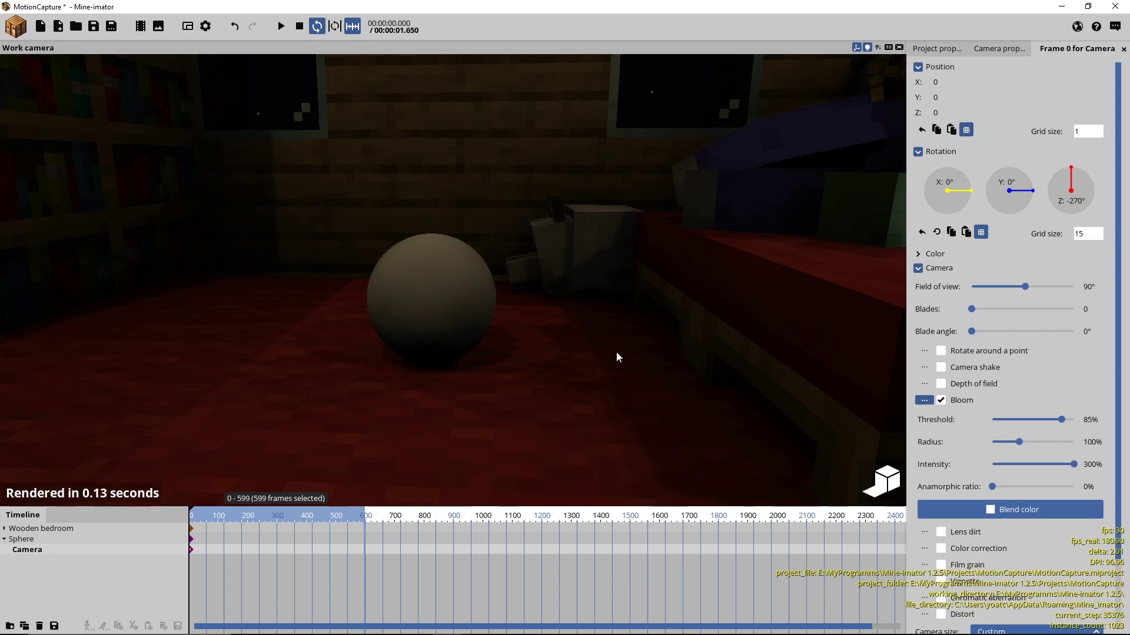
{"action": "key", "text": "F12"}
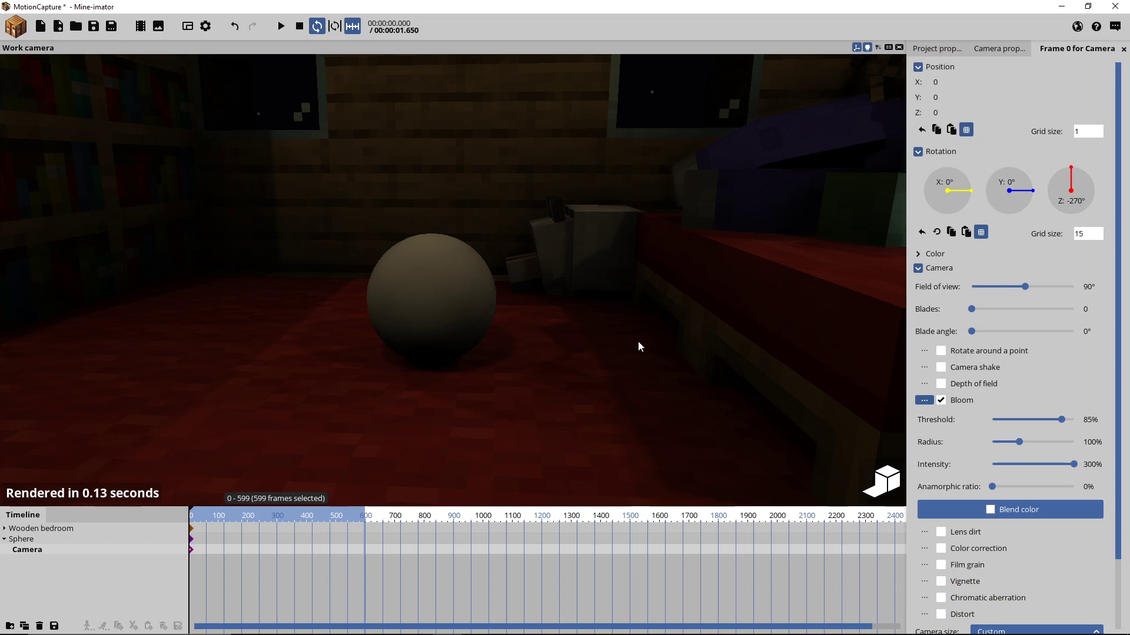
Switch to Blender and open the recent file EquiConverter.blend.
{"action": "left_click", "coordinate": [1062, 6]}
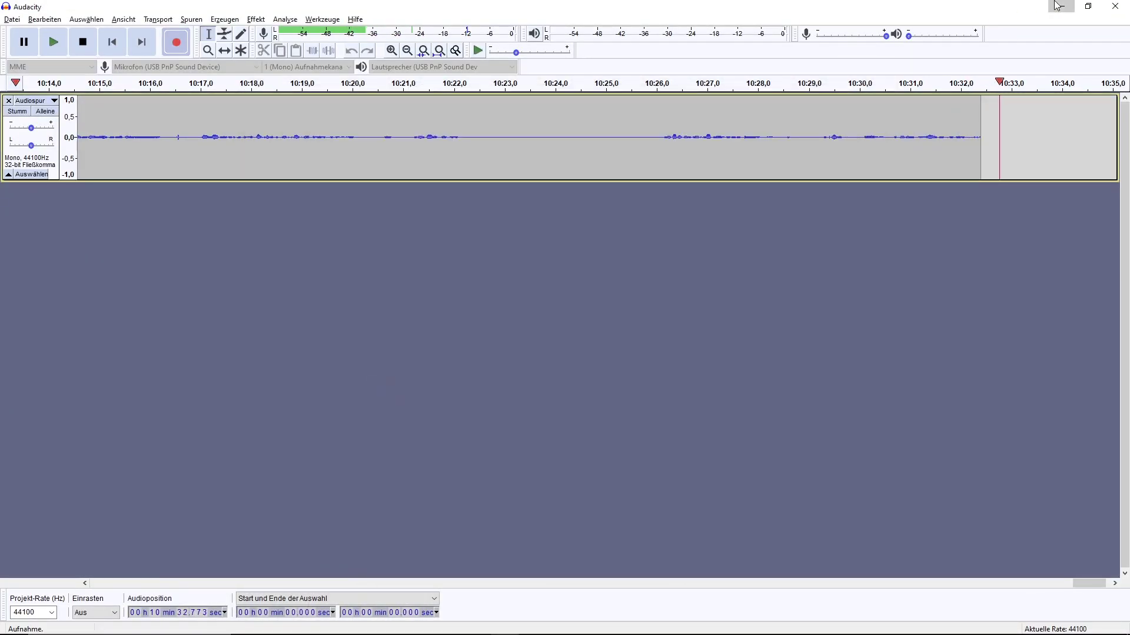
{"action": "left_click", "coordinate": [1060, 6]}
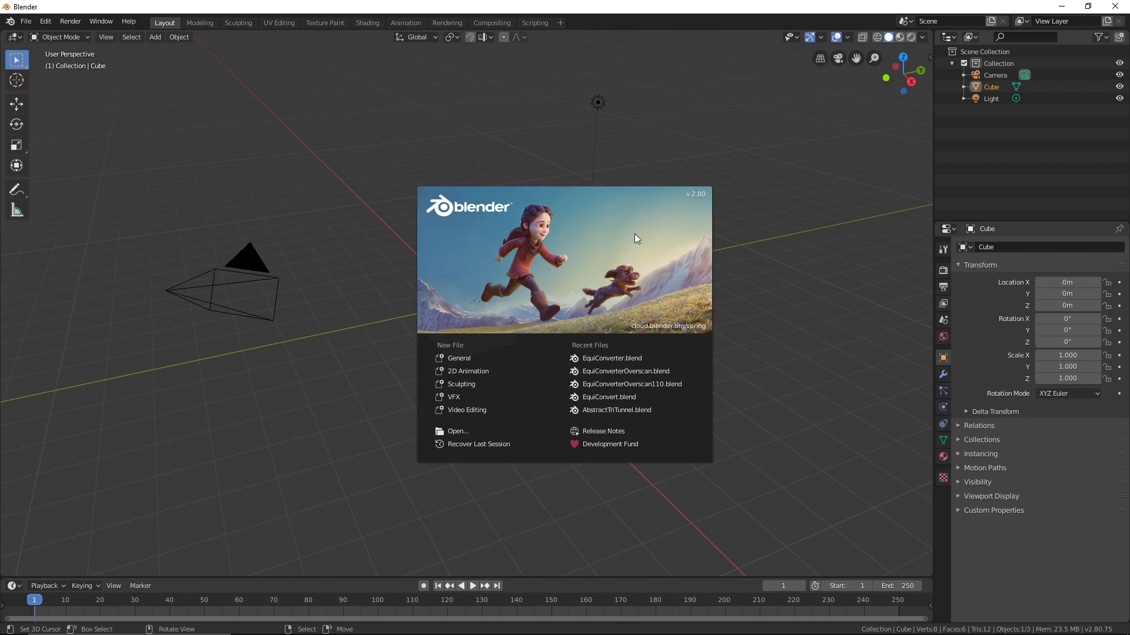
{"action": "left_click", "coordinate": [599, 356]}
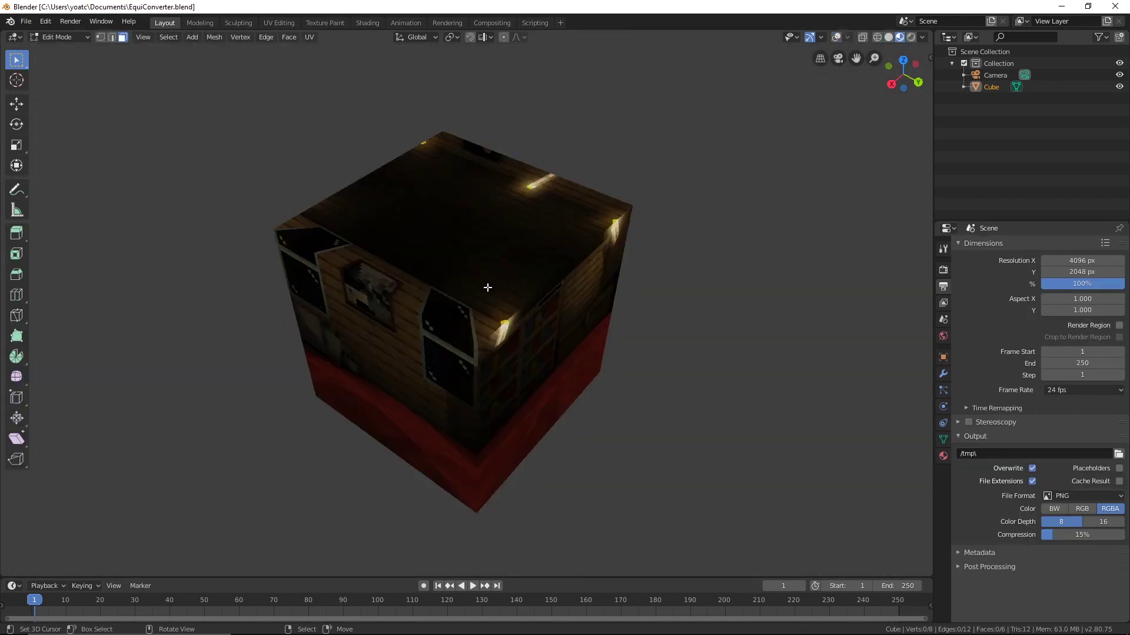
Inspect the textured cube from another side and open the temp folder on Volume (E:) in the file manager.
{"action": "middle_click_drag", "start_coordinate": [377, 326], "coordinate": [517, 319]}
{"action": "left_click", "coordinate": [363, 628]}
{"action": "left_click", "coordinate": [361, 625]}
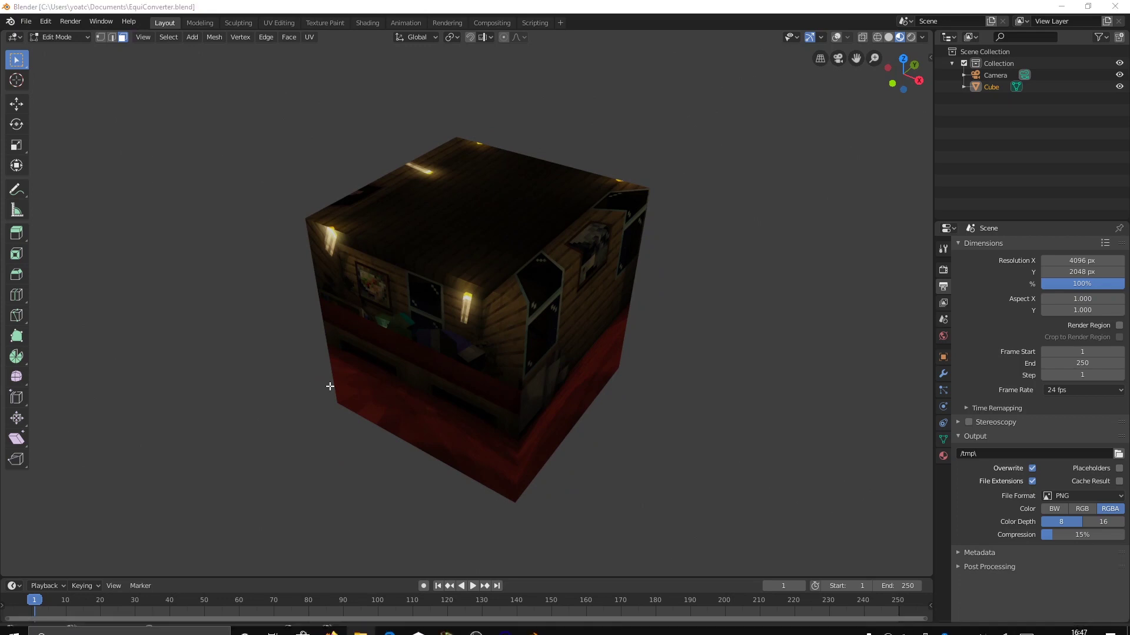
{"action": "double_click", "coordinate": [491, 275]}
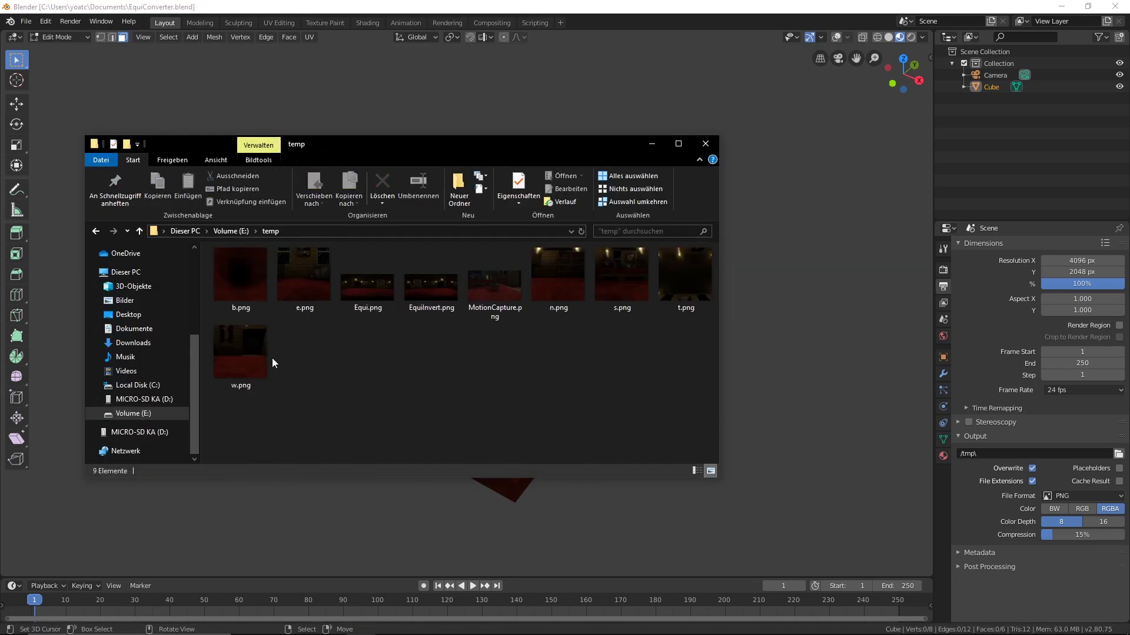
Put the file manager away and inspect the room images on the cube's different sides.
{"action": "left_click", "coordinate": [651, 146]}
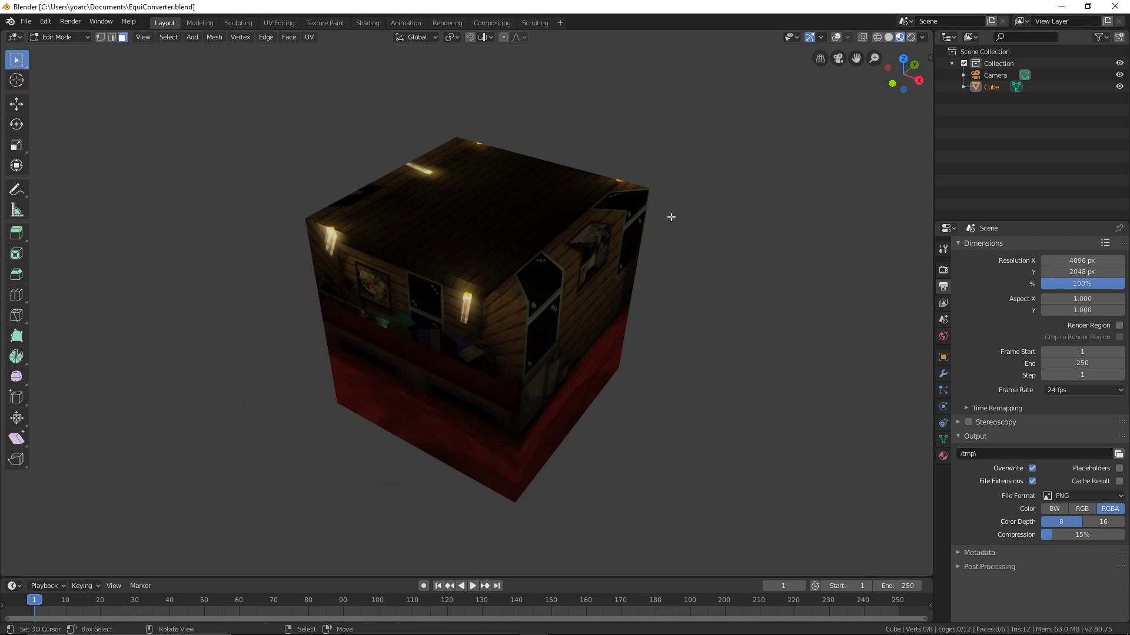
{"action": "mouse_move", "coordinate": [661, 267]}
{"action": "middle_mouse_down"}
{"action": "mouse_move", "coordinate": [647, 262]}
{"action": "mouse_move", "coordinate": [676, 264]}
{"action": "middle_mouse_up"}
{"action": "middle_click_drag", "start_coordinate": [414, 287], "coordinate": [563, 276]}
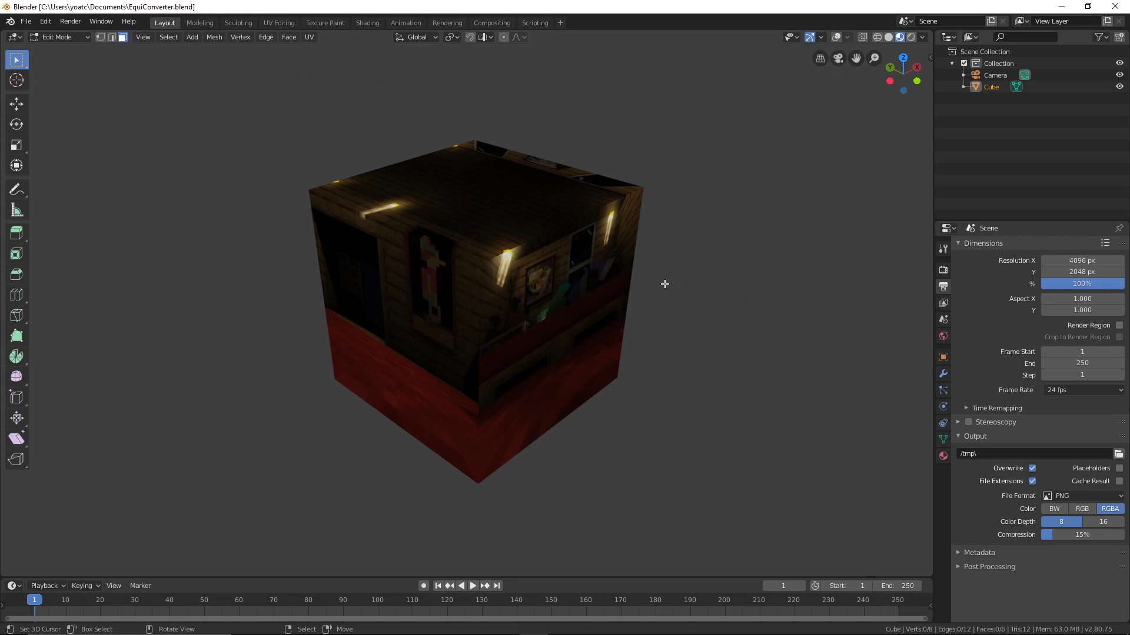
{"action": "middle_click_drag", "start_coordinate": [716, 277], "coordinate": [660, 260]}
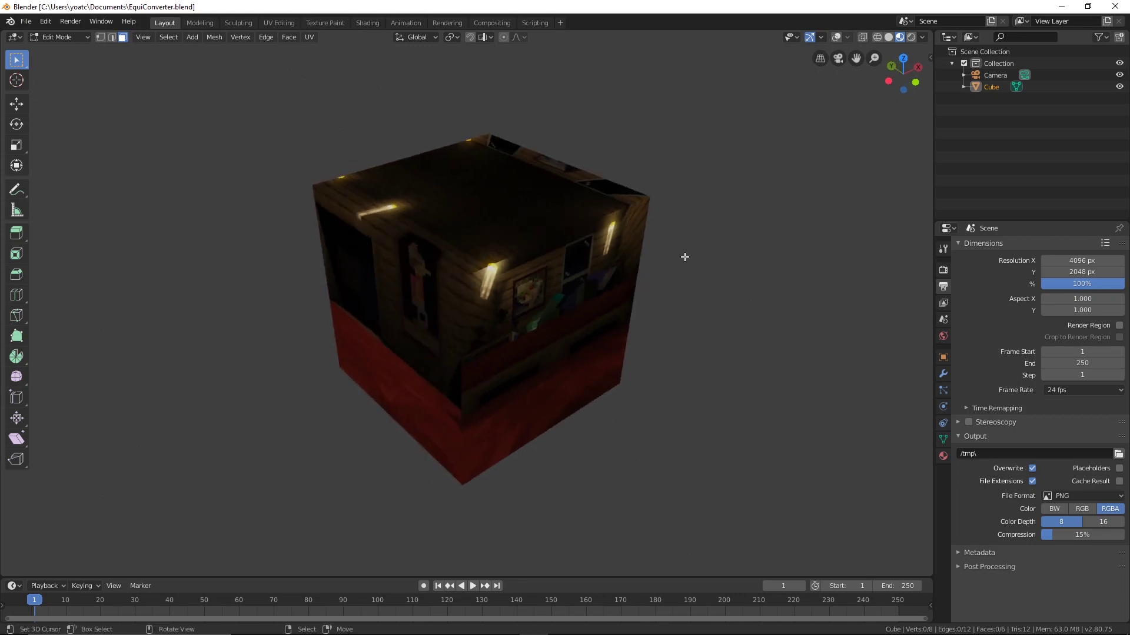
Examine the image files assigned to the cube's North, East, South, West, Top and Bottom materials.
{"action": "left_click", "coordinate": [994, 87]}
{"action": "left_click", "coordinate": [942, 456]}
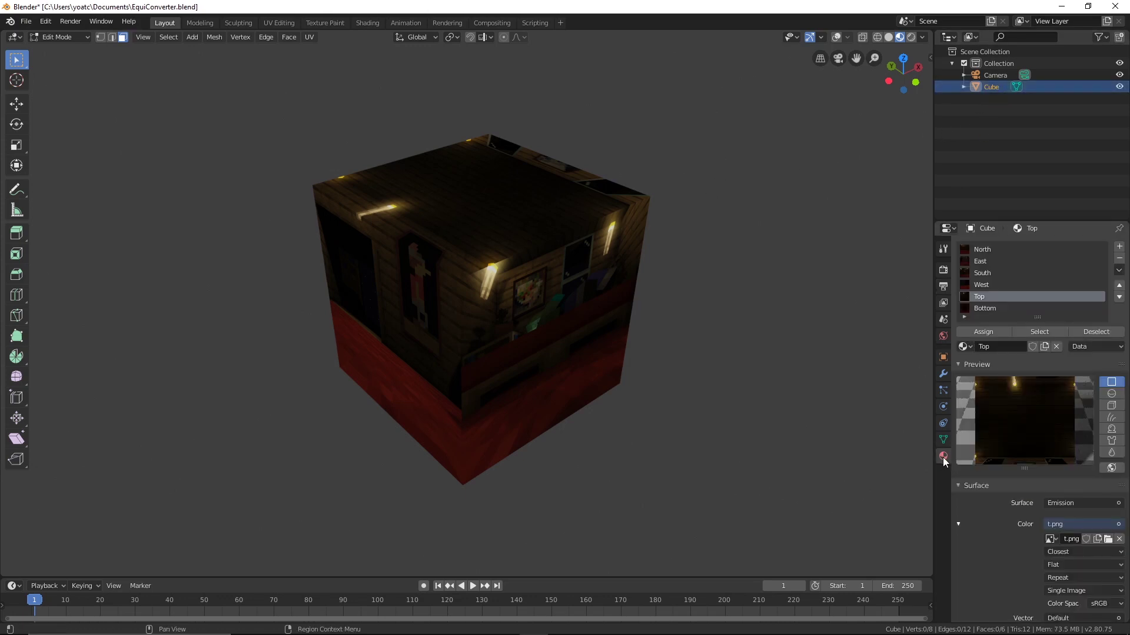
{"action": "left_click", "coordinate": [988, 249]}
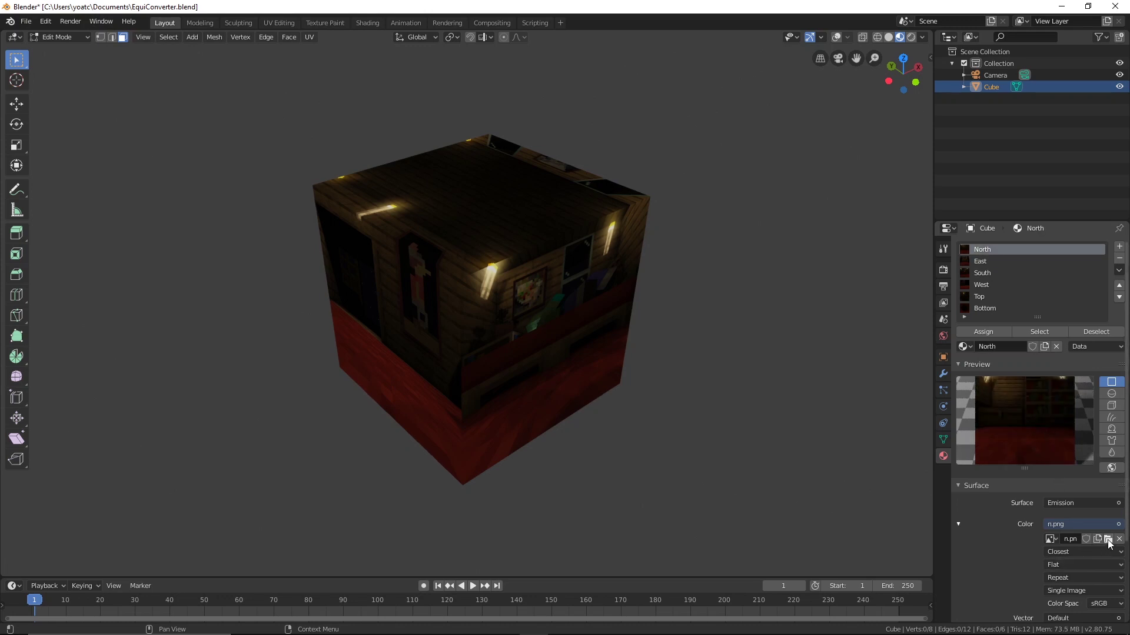
{"action": "left_click", "coordinate": [991, 261]}
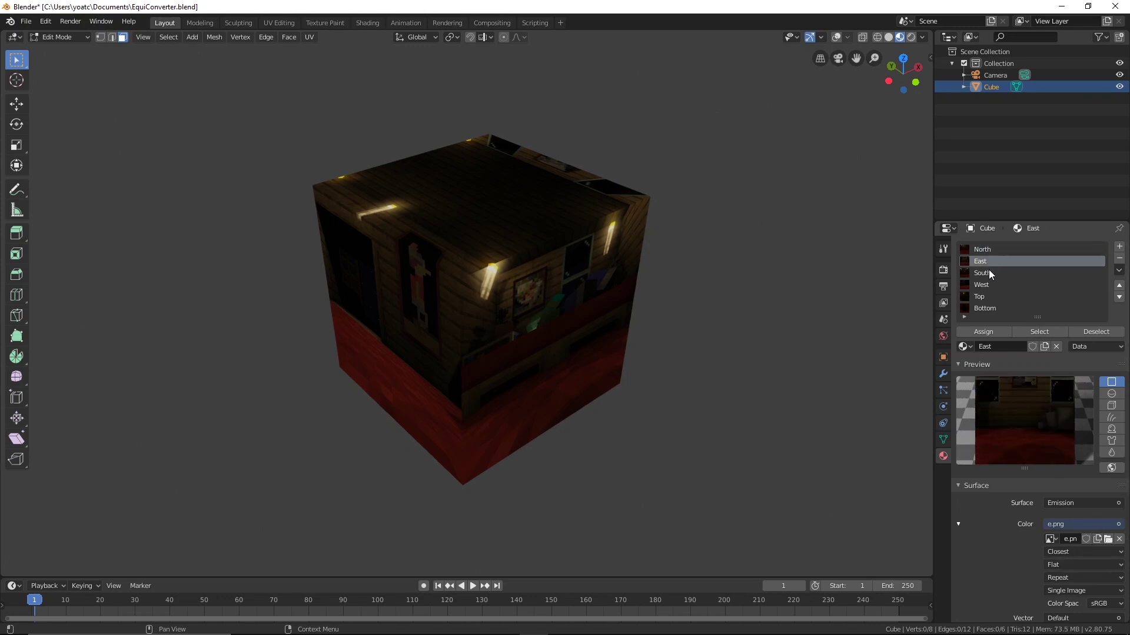
{"action": "left_click", "coordinate": [989, 272]}
{"action": "left_click", "coordinate": [987, 285]}
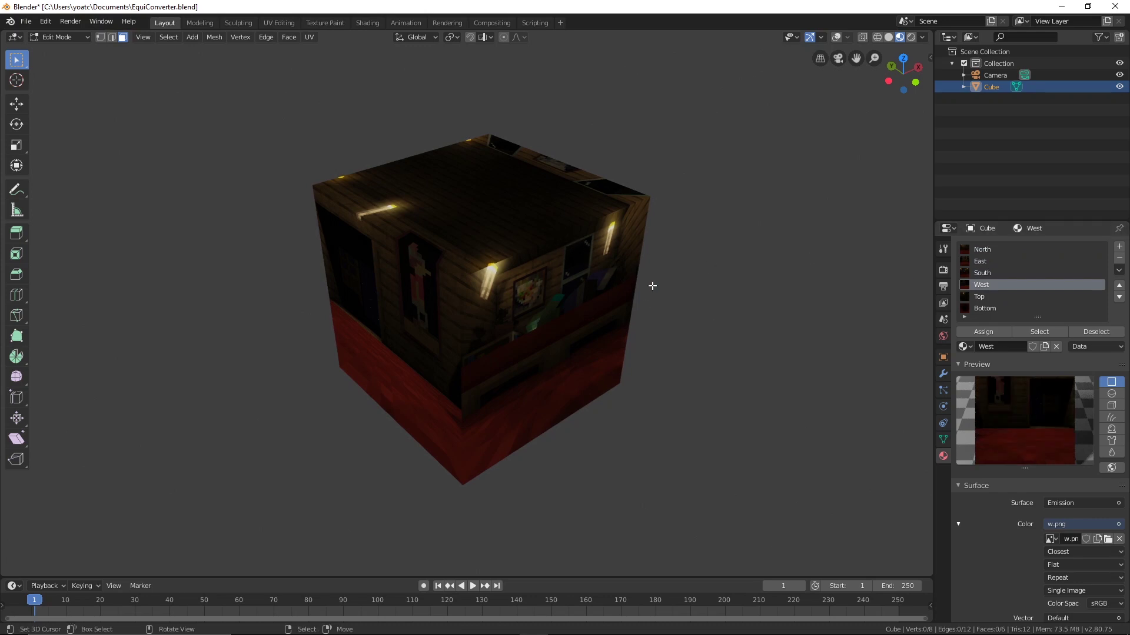
{"action": "left_click", "coordinate": [988, 298]}
{"action": "left_click", "coordinate": [990, 310]}
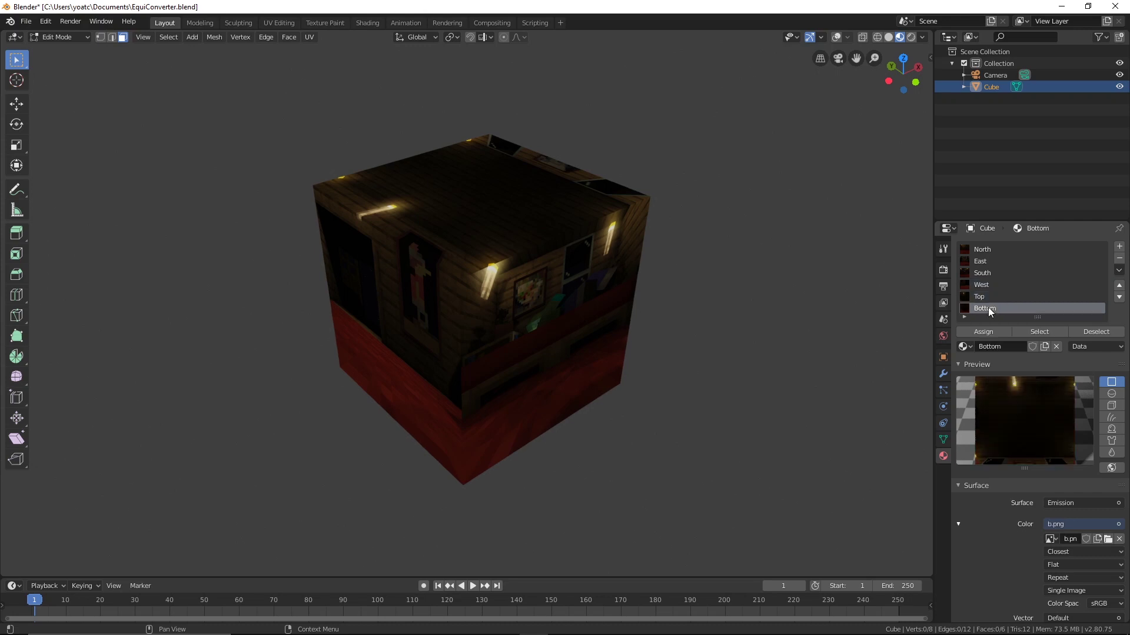
{"action": "left_click", "coordinate": [987, 260]}
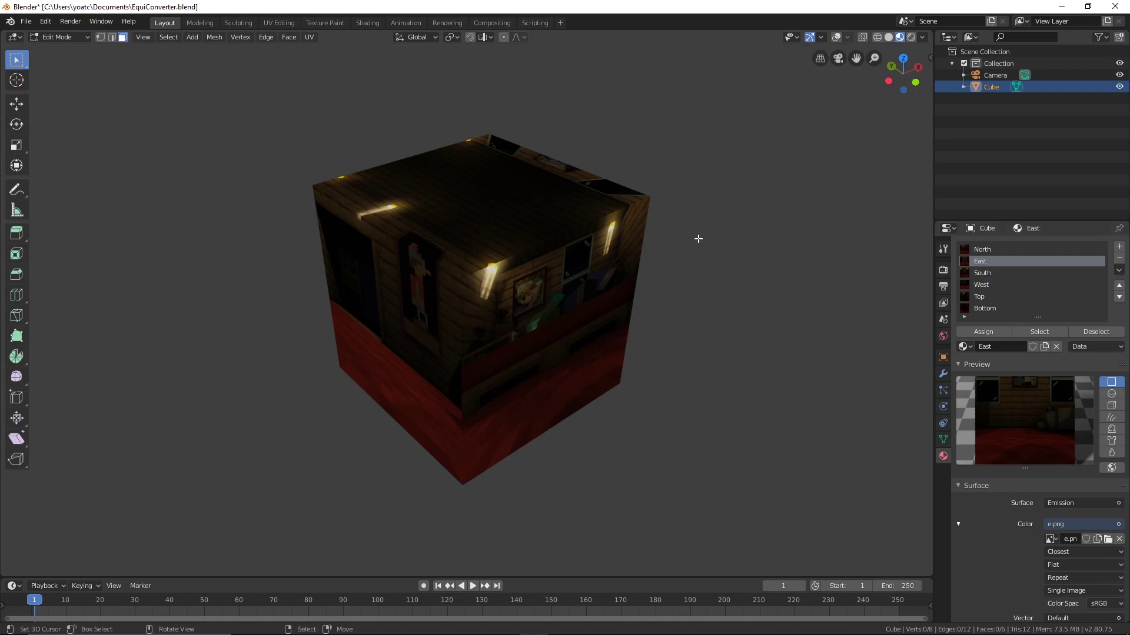
Check the cube from another side and render the scene as an equirectangular panorama.
{"action": "middle_click_drag", "start_coordinate": [523, 208], "coordinate": [583, 285]}
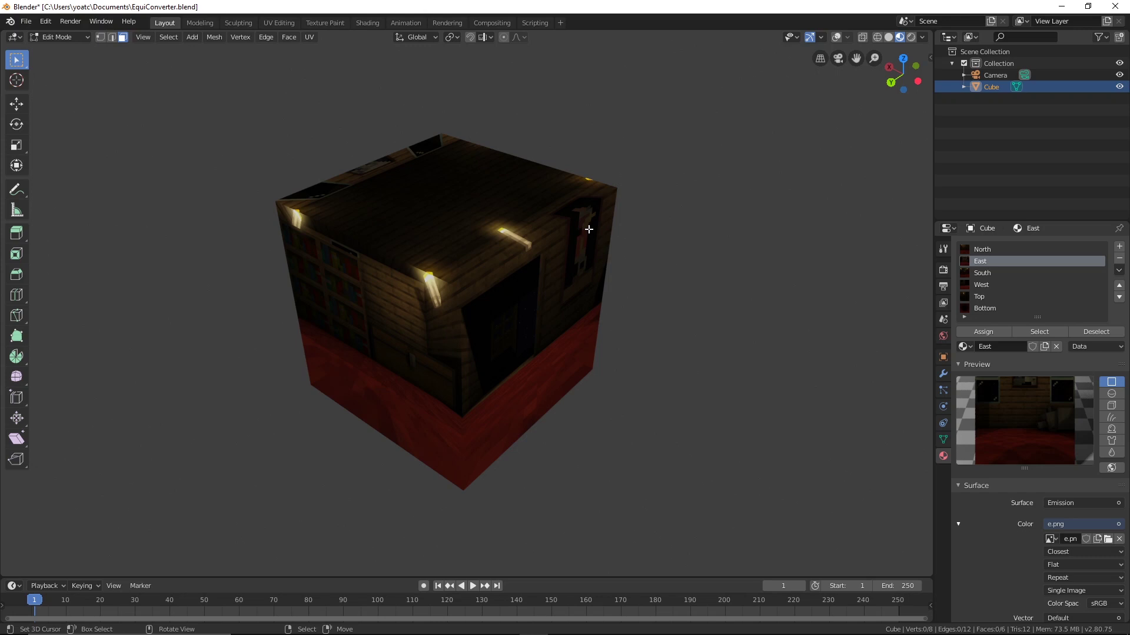
{"action": "key", "text": "F12"}
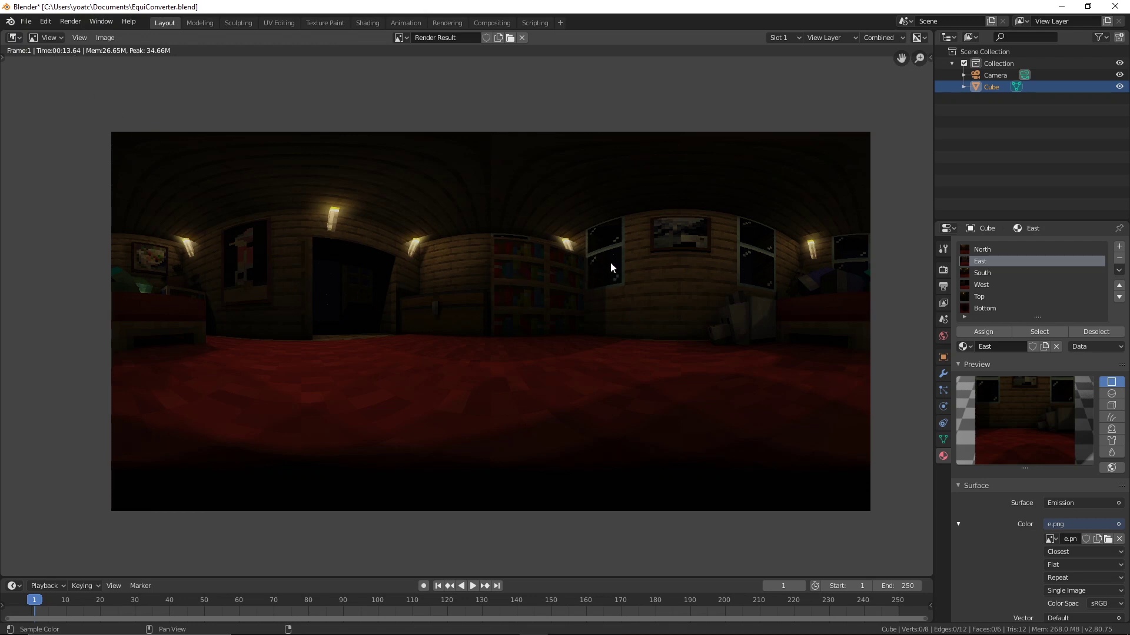
{"action": "middle_click_drag", "start_coordinate": [596, 266], "coordinate": [550, 272]}
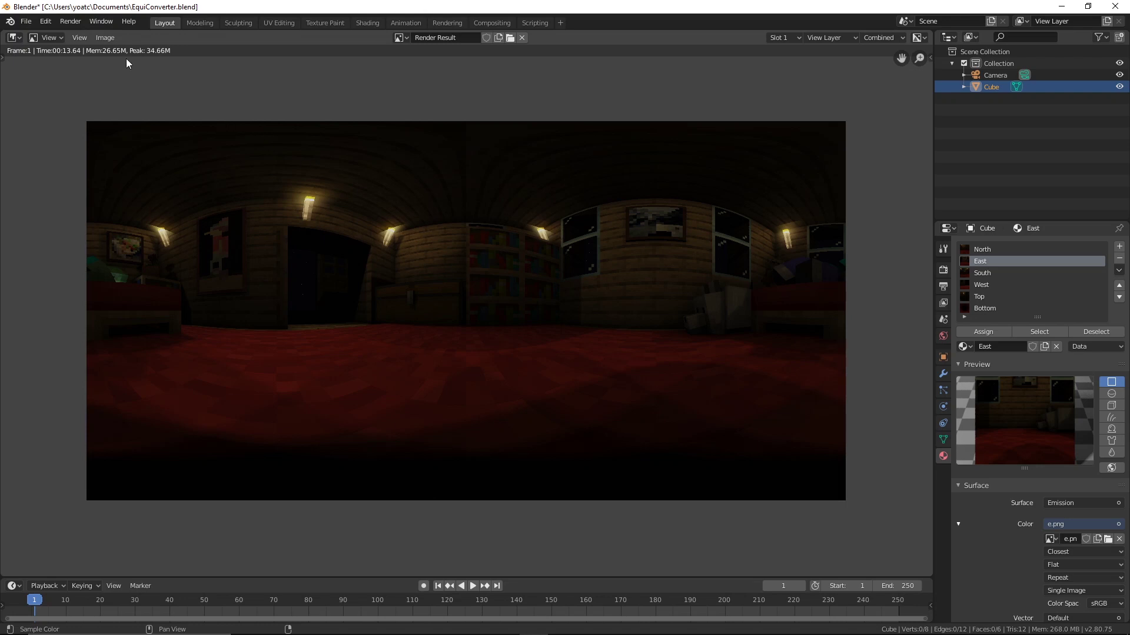
Save the rendered panorama over Equi.png in the E:\temp folder.
{"action": "left_click", "coordinate": [105, 38]}
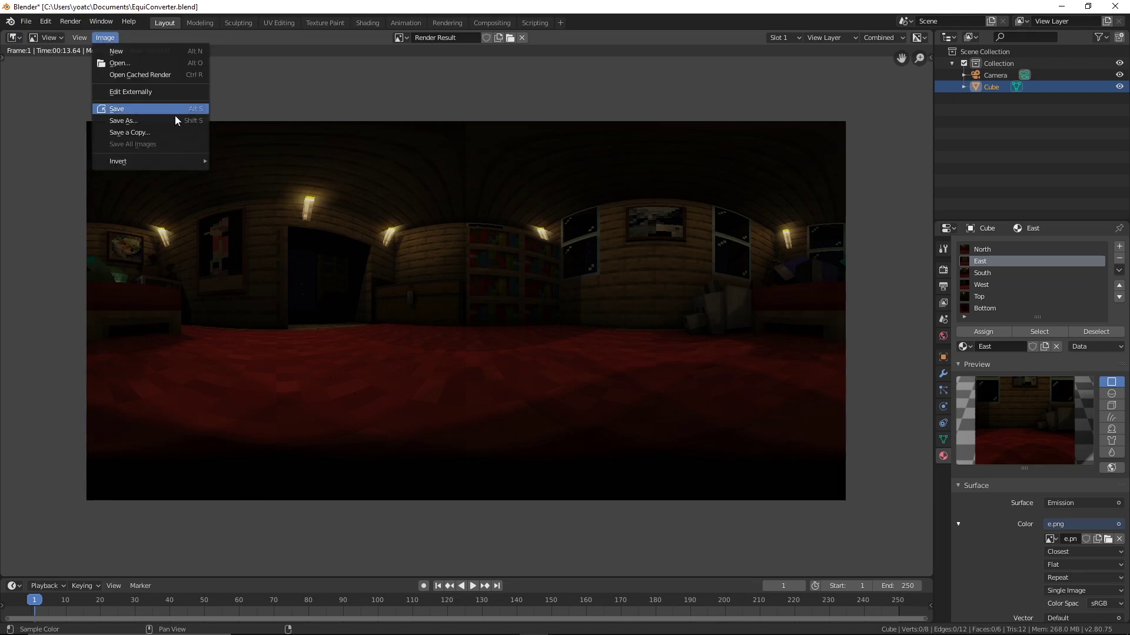
{"action": "left_click", "coordinate": [153, 120]}
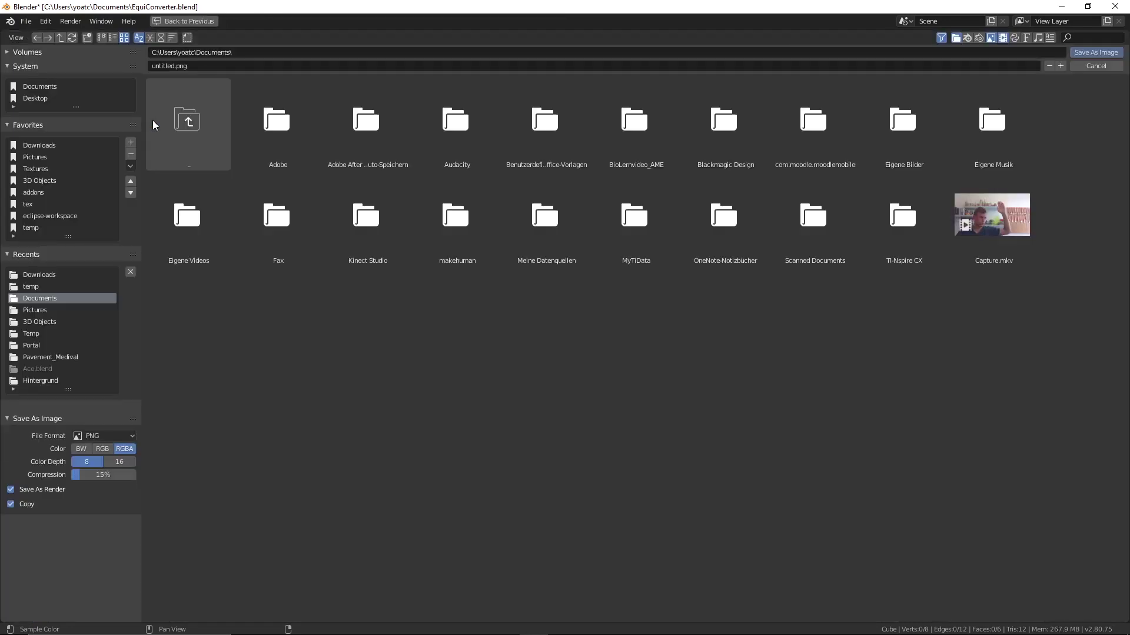
{"action": "left_click", "coordinate": [34, 287]}
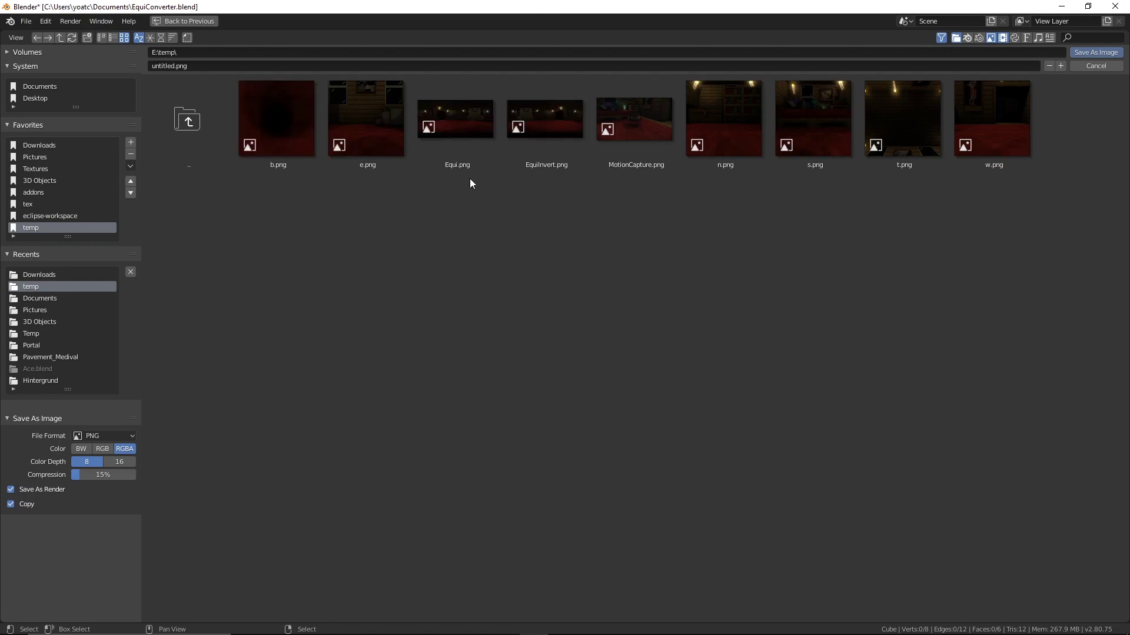
{"action": "left_click", "coordinate": [439, 150]}
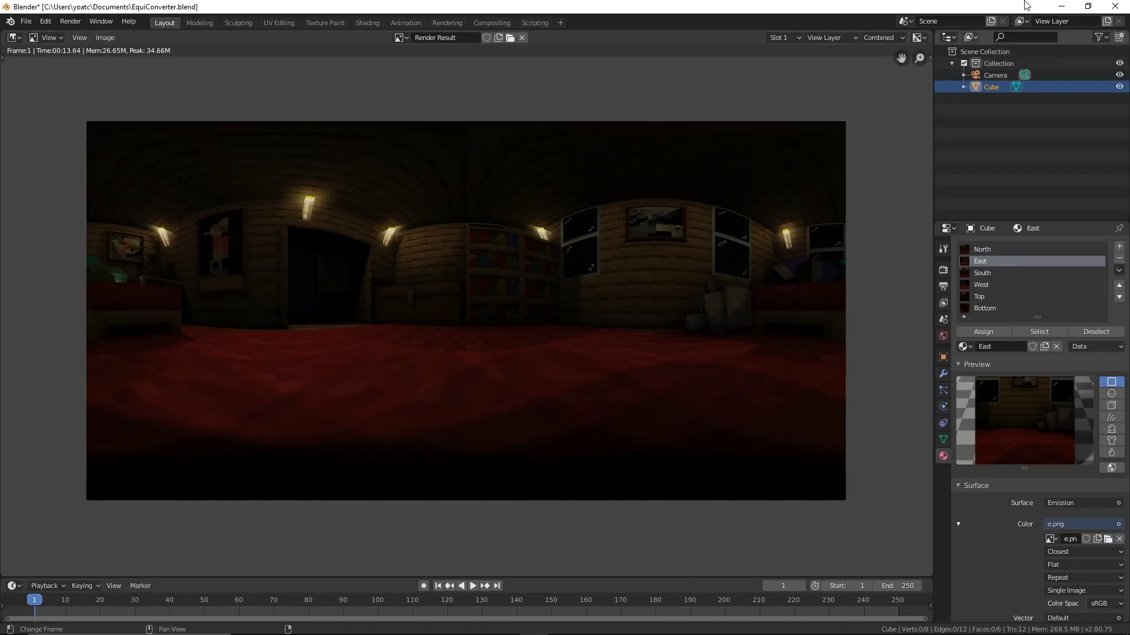
Launch GIMP from the desktop and open Equi.png from the temp folder in it.
{"action": "left_click", "coordinate": [1054, 6]}
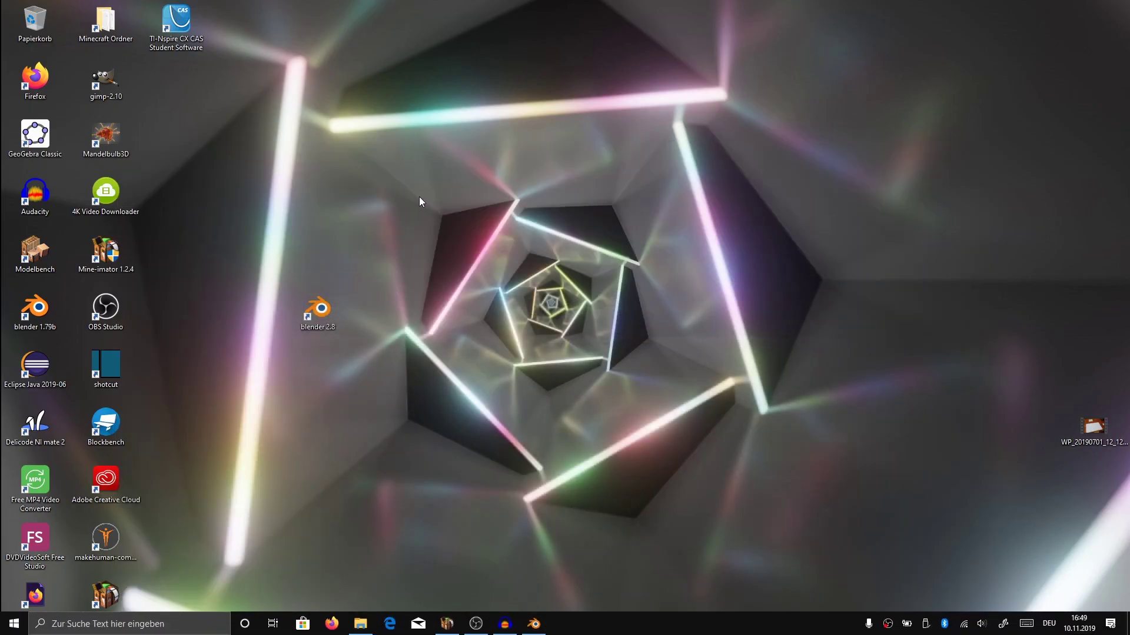
{"action": "double_click", "coordinate": [124, 87]}
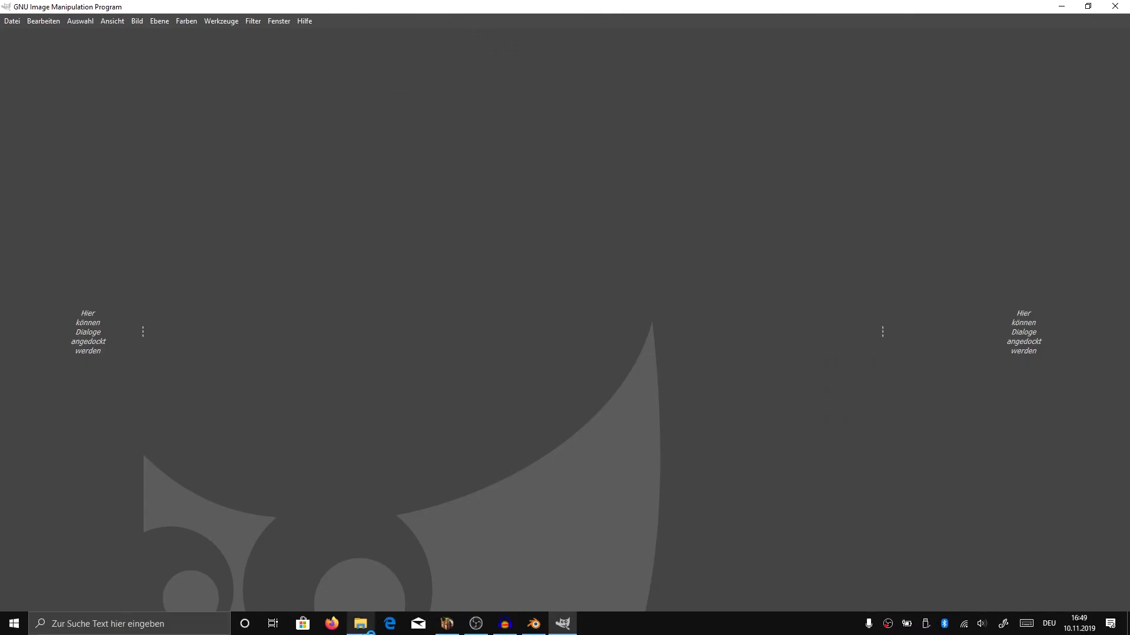
{"action": "left_click", "coordinate": [376, 285]}
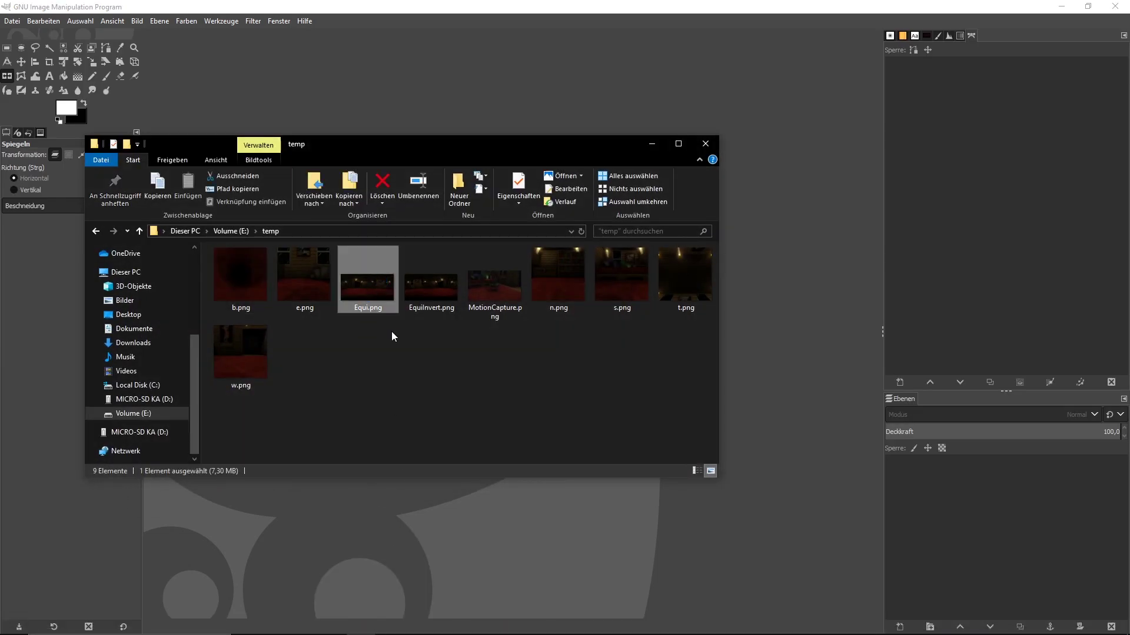
{"action": "left_click_drag", "start_coordinate": [376, 281], "coordinate": [414, 525]}
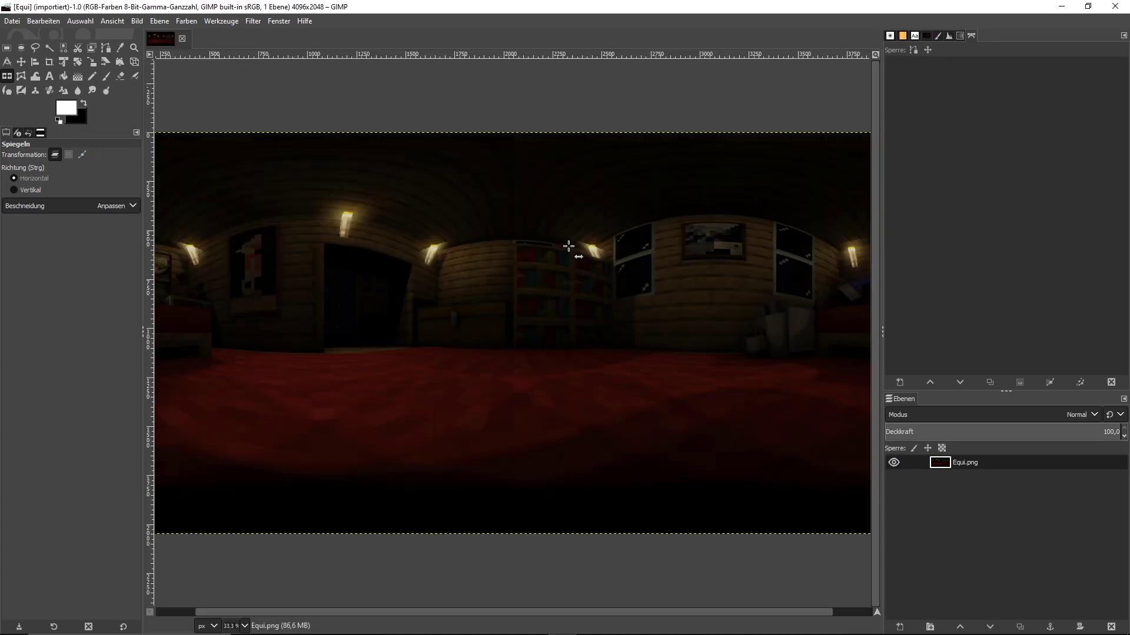
Flip the panorama horizontally and export it over EquiInvert.png in the temp folder.
{"action": "left_click", "coordinate": [510, 304]}
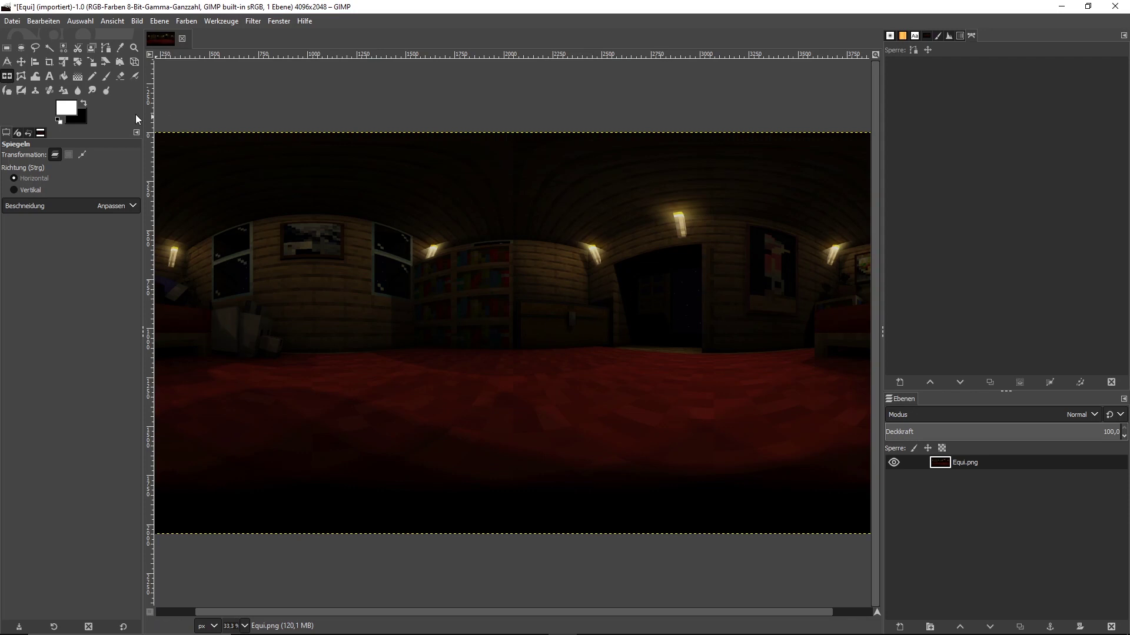
{"action": "left_click", "coordinate": [13, 21]}
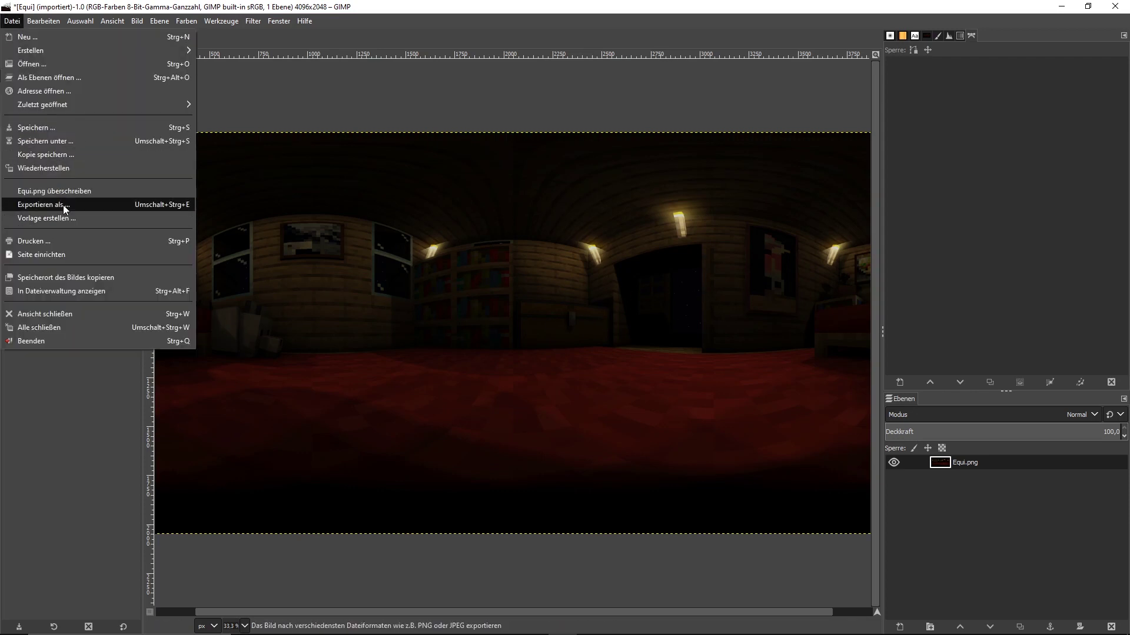
{"action": "left_click", "coordinate": [65, 206]}
{"action": "left_click", "coordinate": [215, 169]}
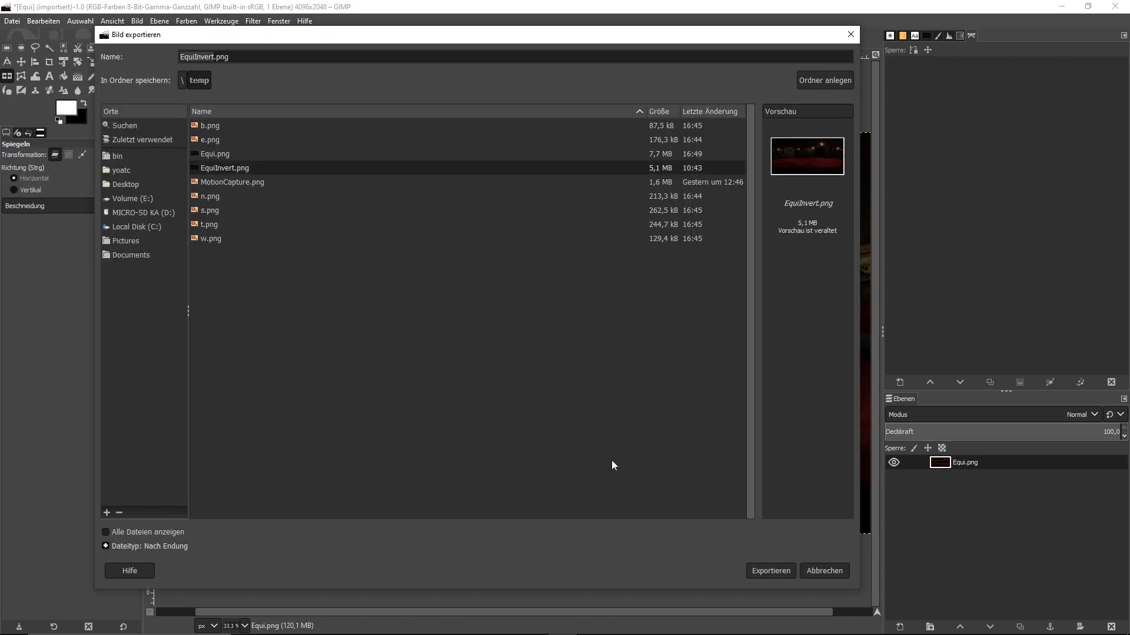
{"action": "left_click", "coordinate": [768, 572]}
{"action": "left_click", "coordinate": [534, 369]}
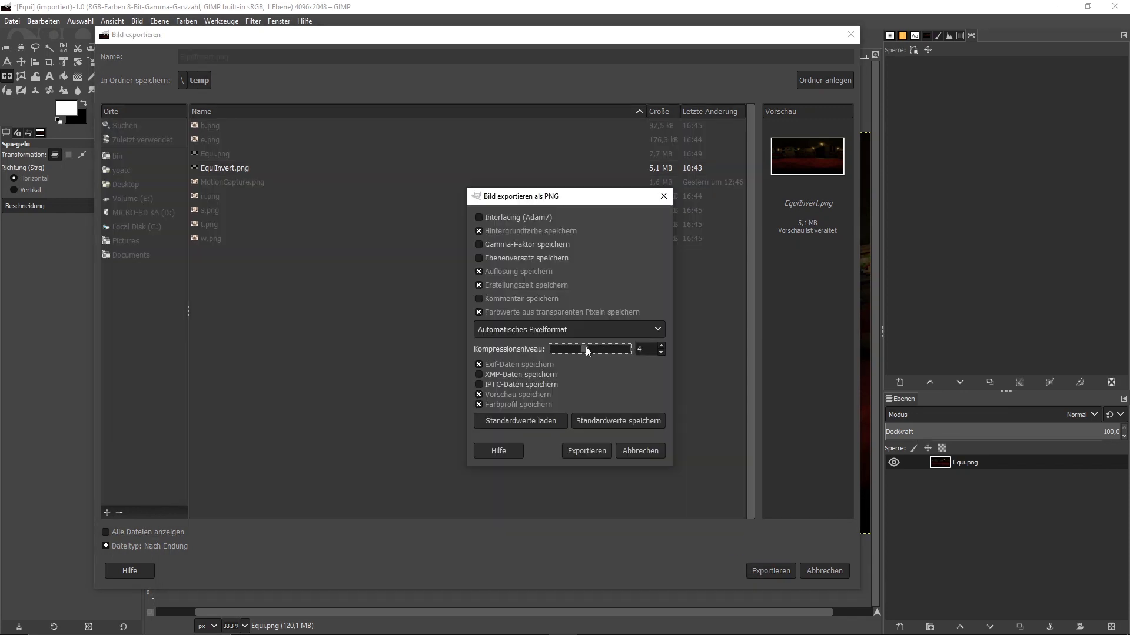
{"action": "left_click", "coordinate": [595, 451]}
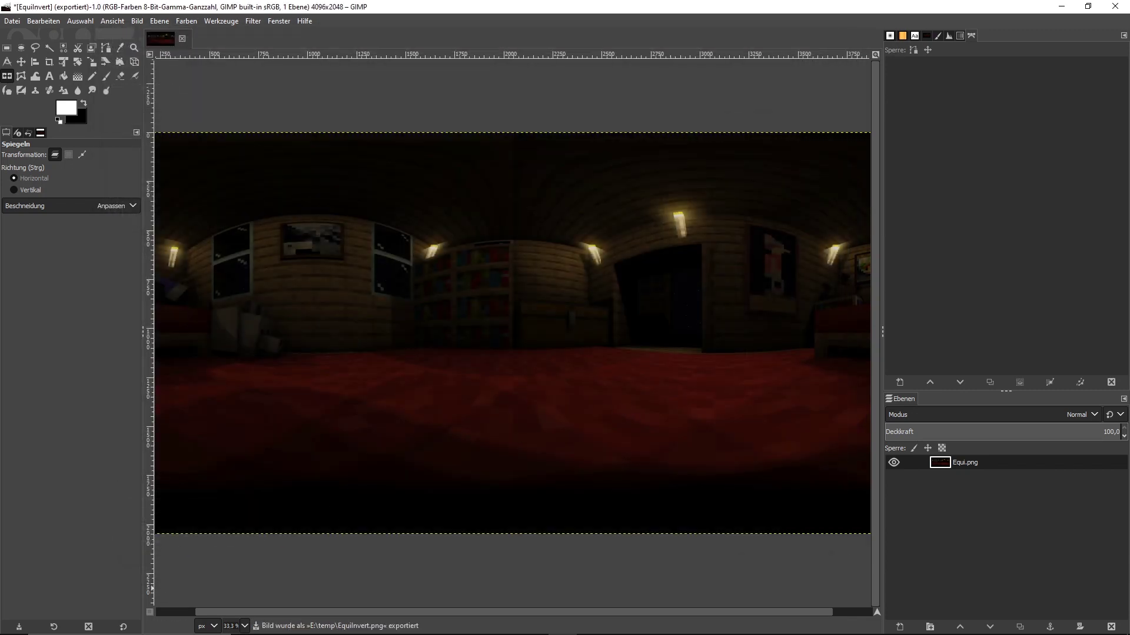
Switch to Mine-imator and delete the old EquiInvert texture from the project's resources.
{"action": "mouse_move", "coordinate": [242, 612]}
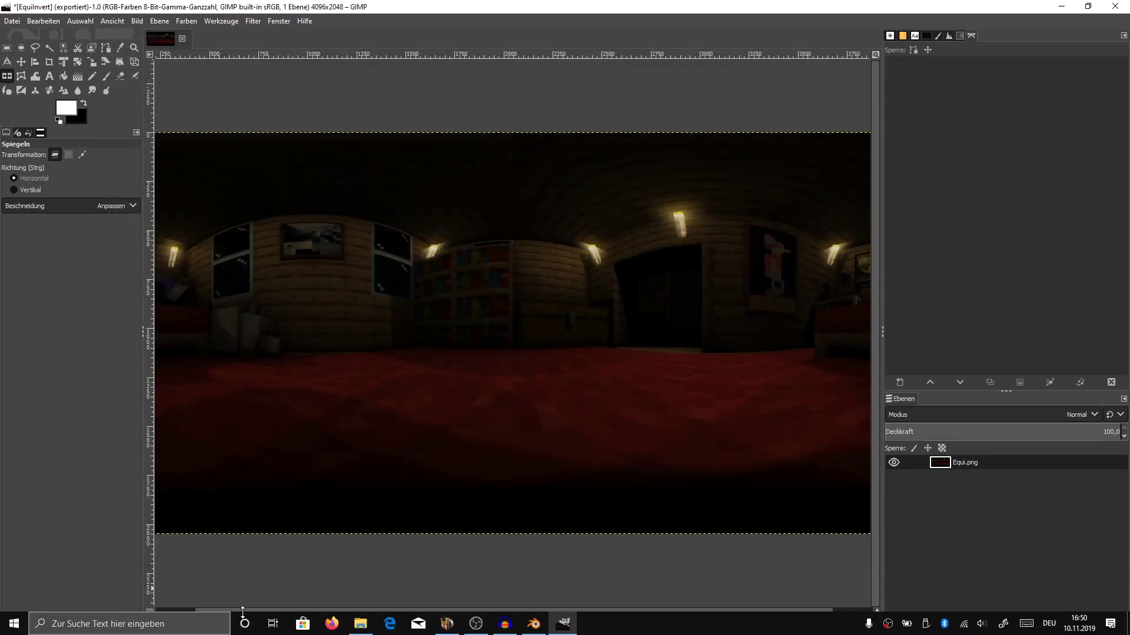
{"action": "left_click", "coordinate": [447, 624]}
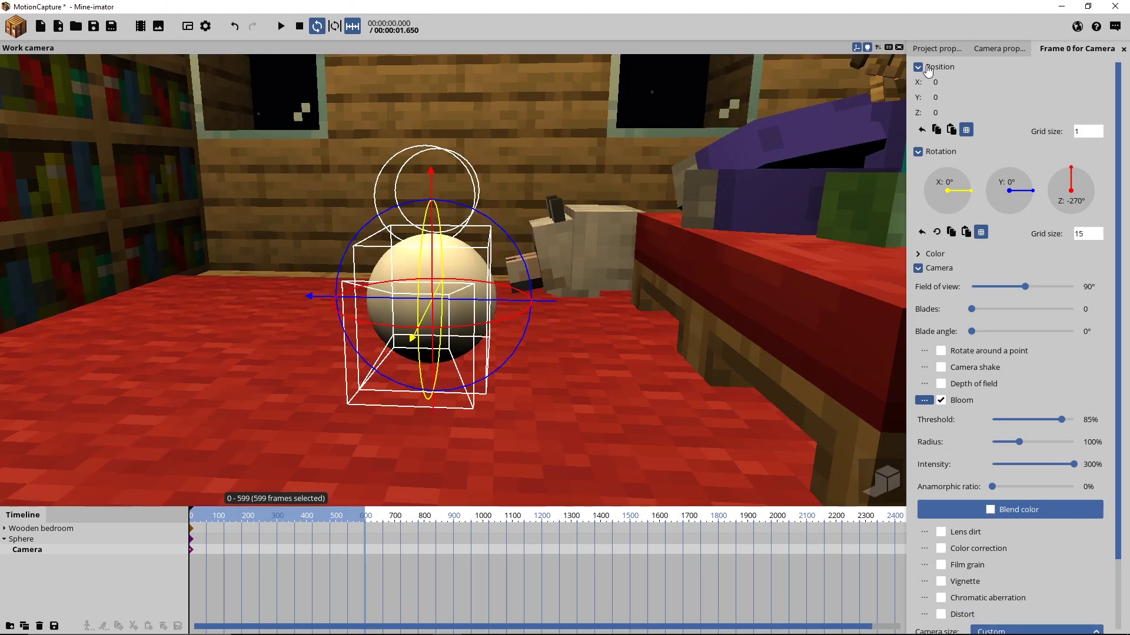
{"action": "left_click", "coordinate": [935, 49]}
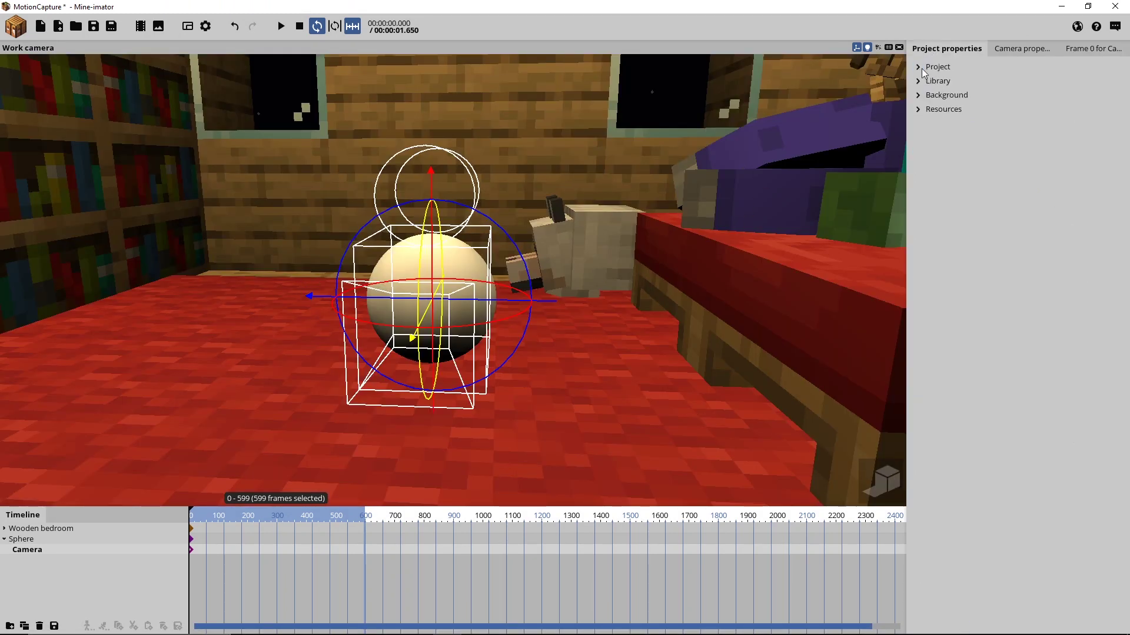
{"action": "left_click", "coordinate": [922, 113]}
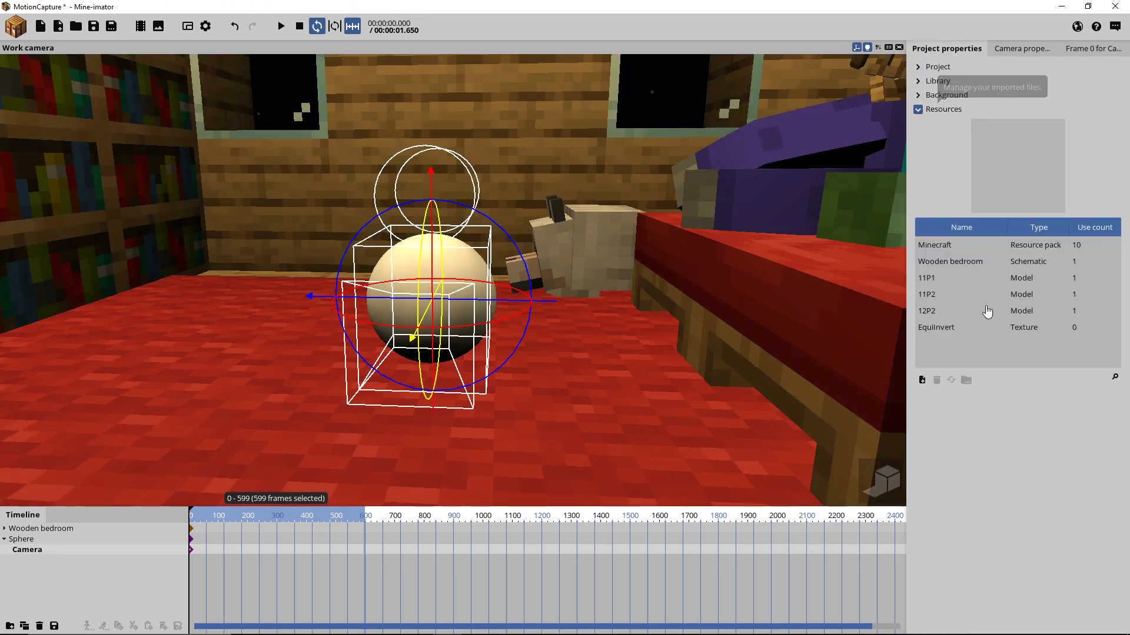
{"action": "left_click", "coordinate": [940, 331]}
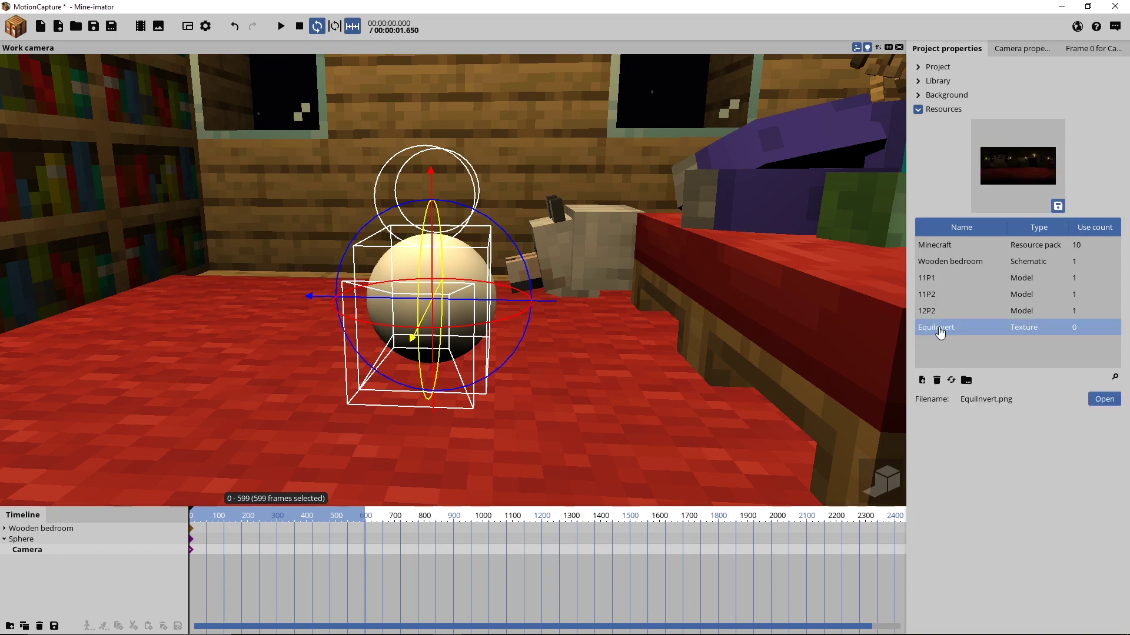
{"action": "left_click", "coordinate": [937, 380]}
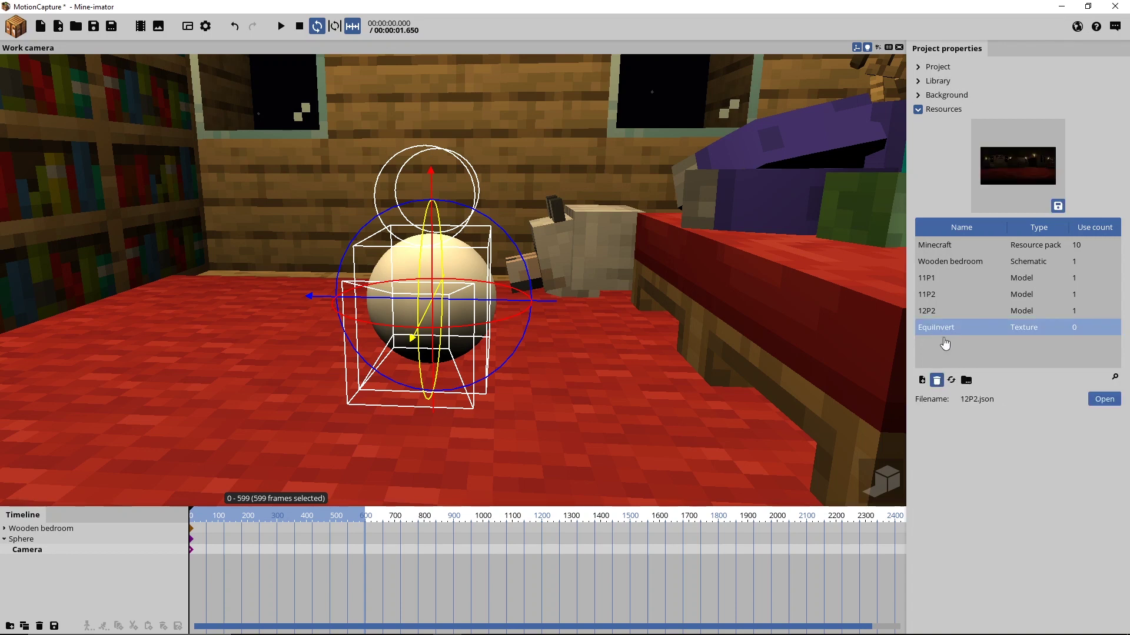
Import EquiInvert.png from the temp folder as a new resource of type Texture.
{"action": "left_click", "coordinate": [923, 380]}
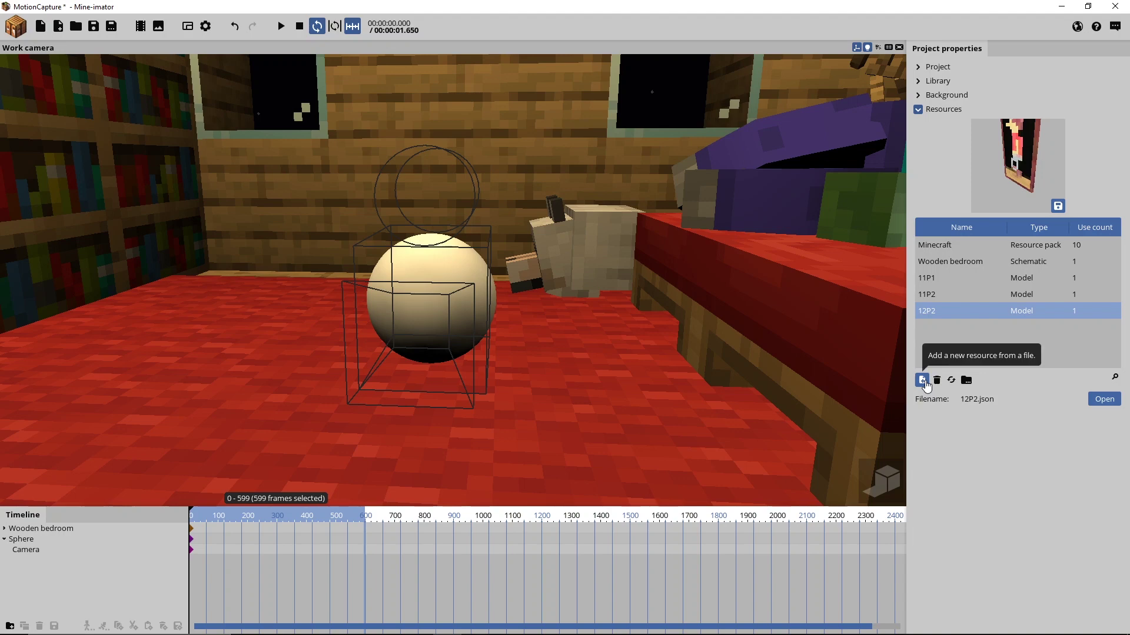
{"action": "left_click", "coordinate": [923, 380]}
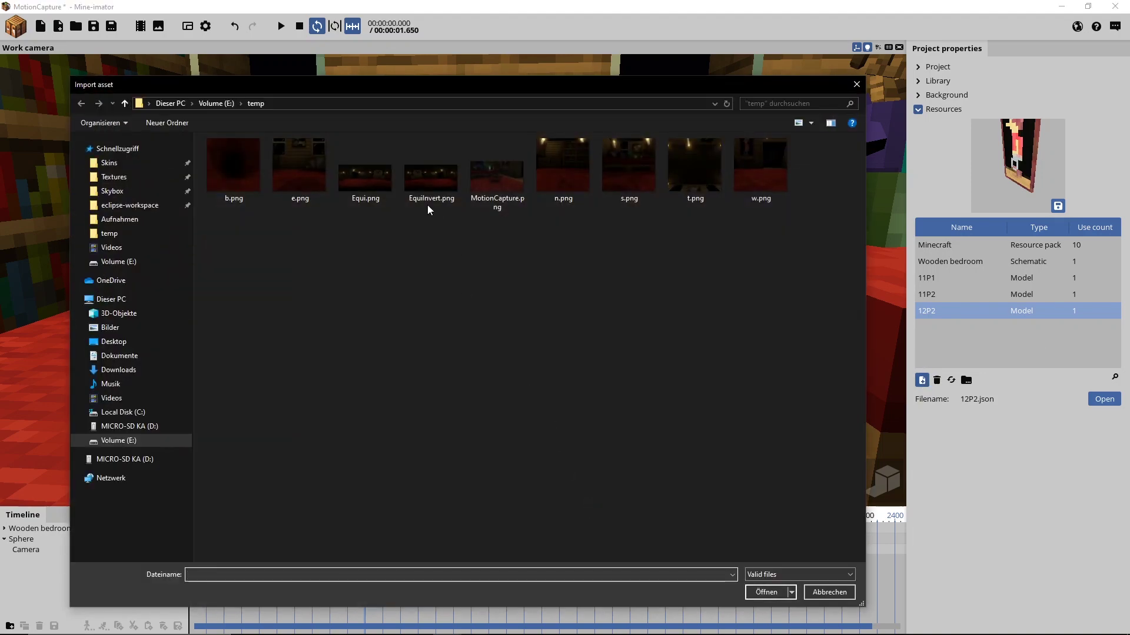
{"action": "left_click", "coordinate": [433, 185]}
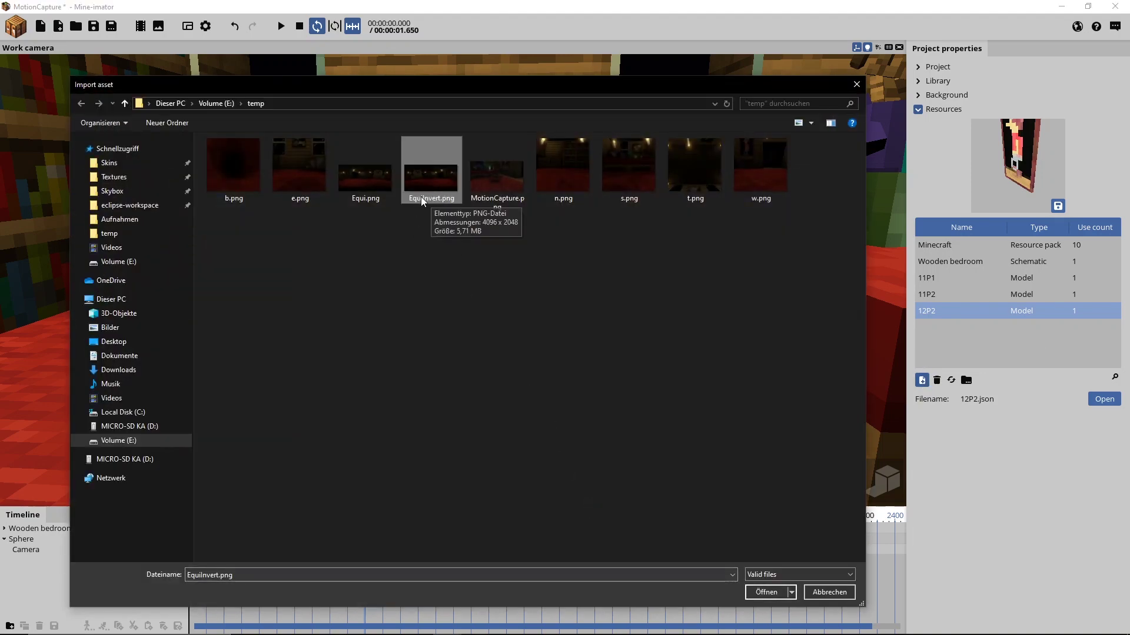
{"action": "left_click_drag", "start_coordinate": [396, 85], "coordinate": [382, 44]}
{"action": "left_click", "coordinate": [759, 556]}
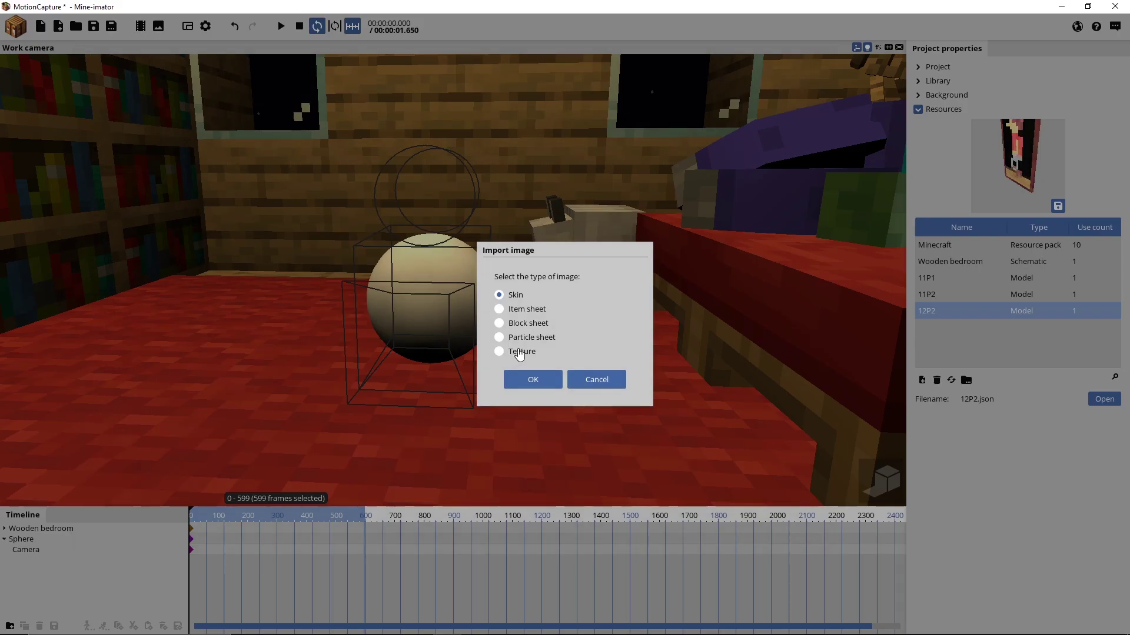
{"action": "left_click", "coordinate": [512, 353]}
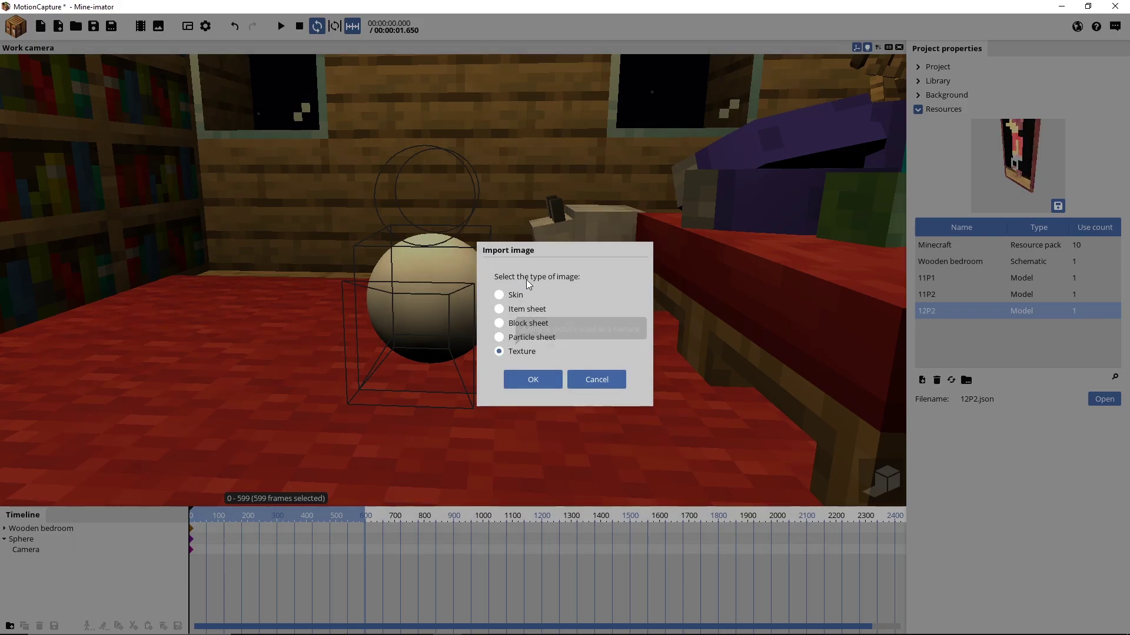
{"action": "left_click", "coordinate": [533, 380]}
Apply the EquiInvert texture to the sphere and turn off the control overlays in the work camera view.
{"action": "left_click", "coordinate": [424, 330]}
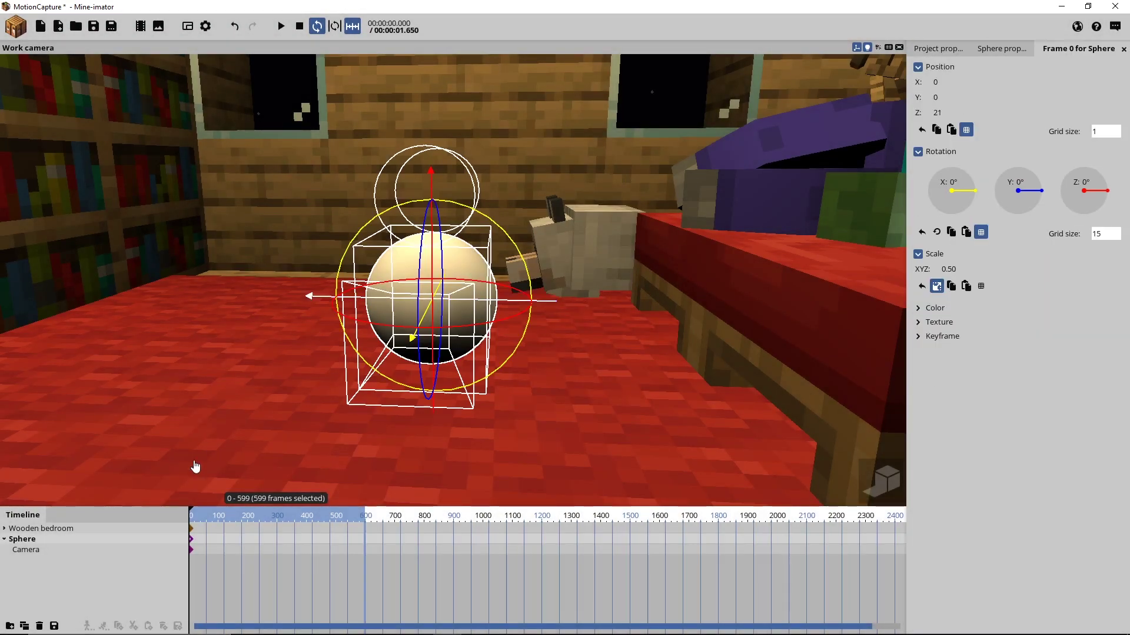
{"action": "left_click", "coordinate": [918, 323]}
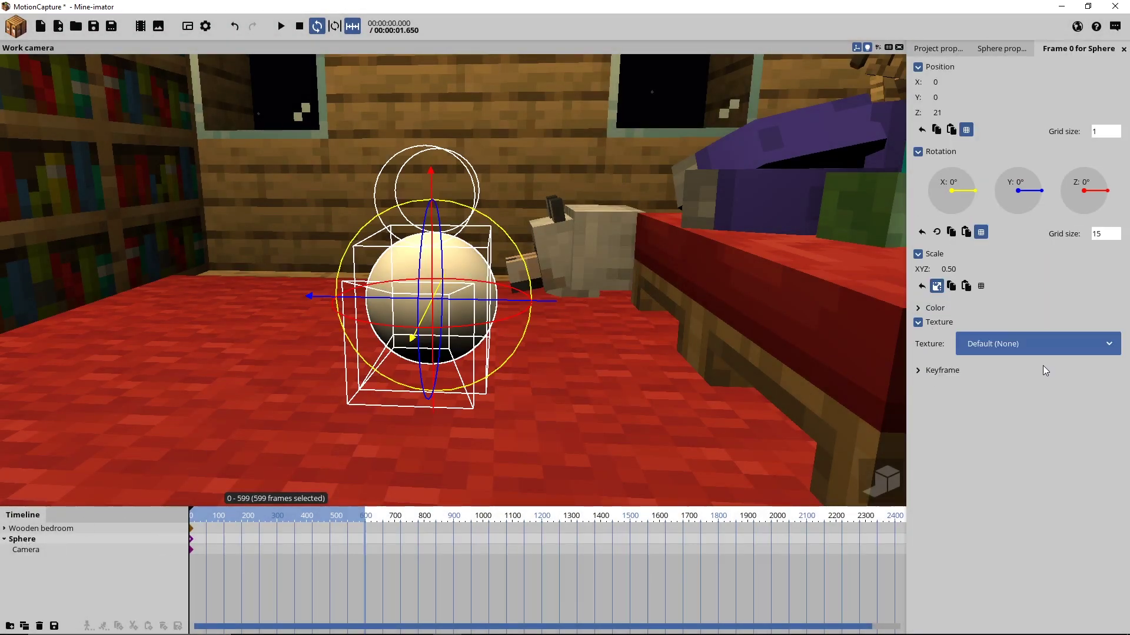
{"action": "left_click", "coordinate": [1037, 347]}
{"action": "left_click", "coordinate": [1018, 401]}
{"action": "left_click_drag", "start_coordinate": [549, 380], "coordinate": [641, 406]}
{"action": "left_click_drag", "start_coordinate": [524, 281], "coordinate": [549, 288]}
{"action": "left_click", "coordinate": [857, 49]}
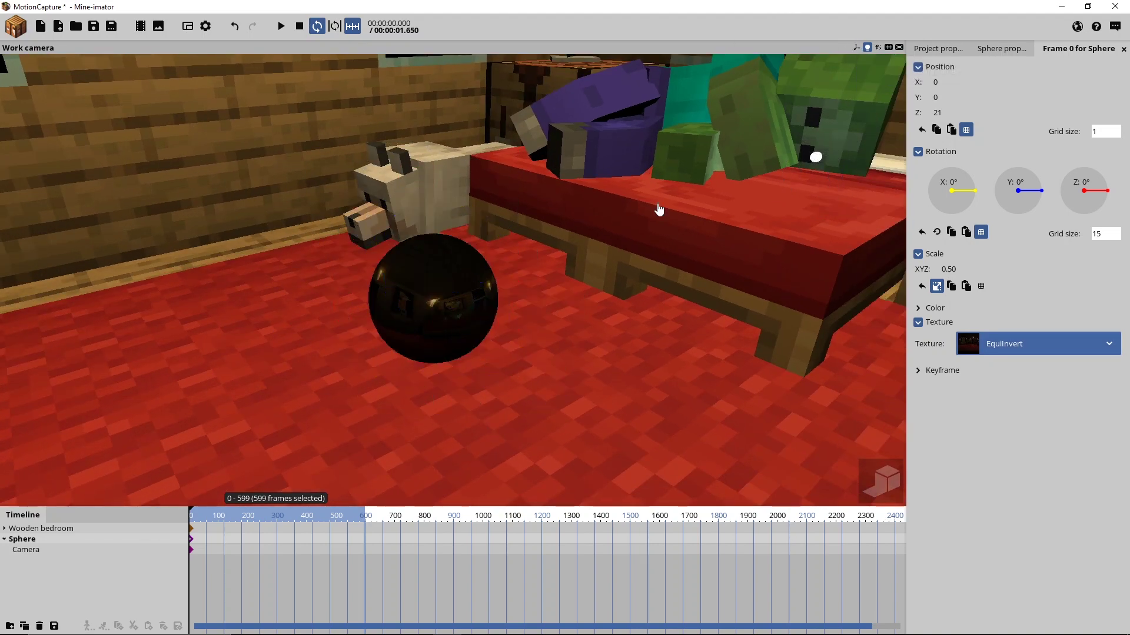
Set the sphere's Z rotation to 90° and preview the reflection in high-quality render mode.
{"action": "middle_click_drag", "start_coordinate": [509, 340], "coordinate": [470, 270]}
{"action": "left_click", "coordinate": [471, 270]}
{"action": "left_click", "coordinate": [470, 270]}
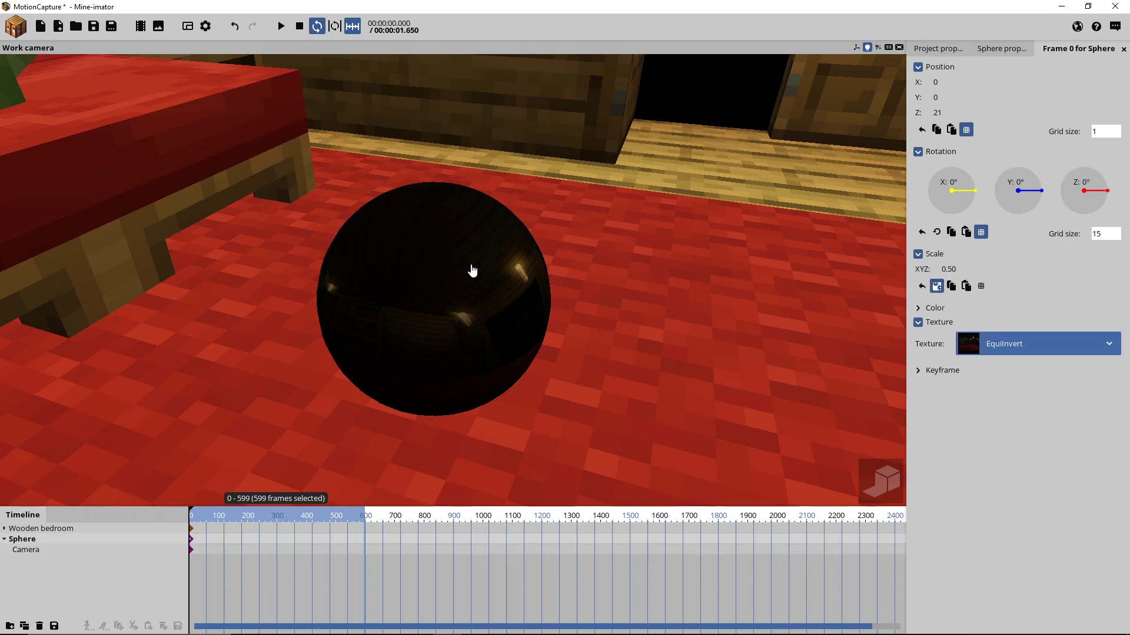
{"action": "left_click_drag", "start_coordinate": [1088, 193], "coordinate": [1086, 158]}
{"action": "left_click_drag", "start_coordinate": [651, 261], "coordinate": [412, 248]}
{"action": "middle_click_drag", "start_coordinate": [818, 272], "coordinate": [475, 295]}
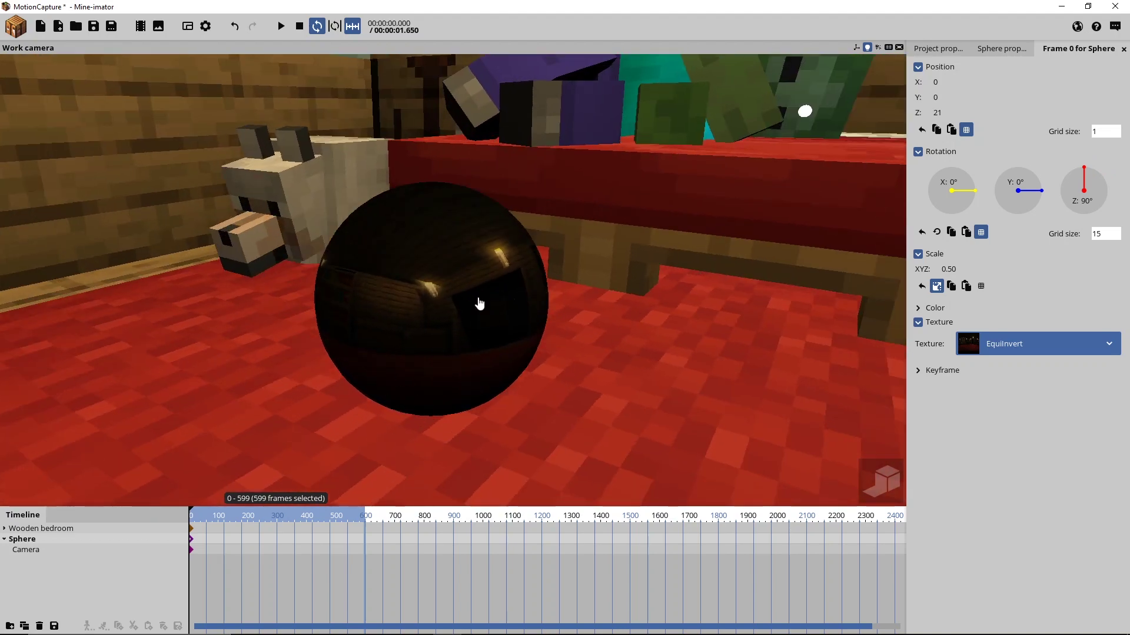
{"action": "middle_click_drag", "start_coordinate": [479, 341], "coordinate": [604, 387]}
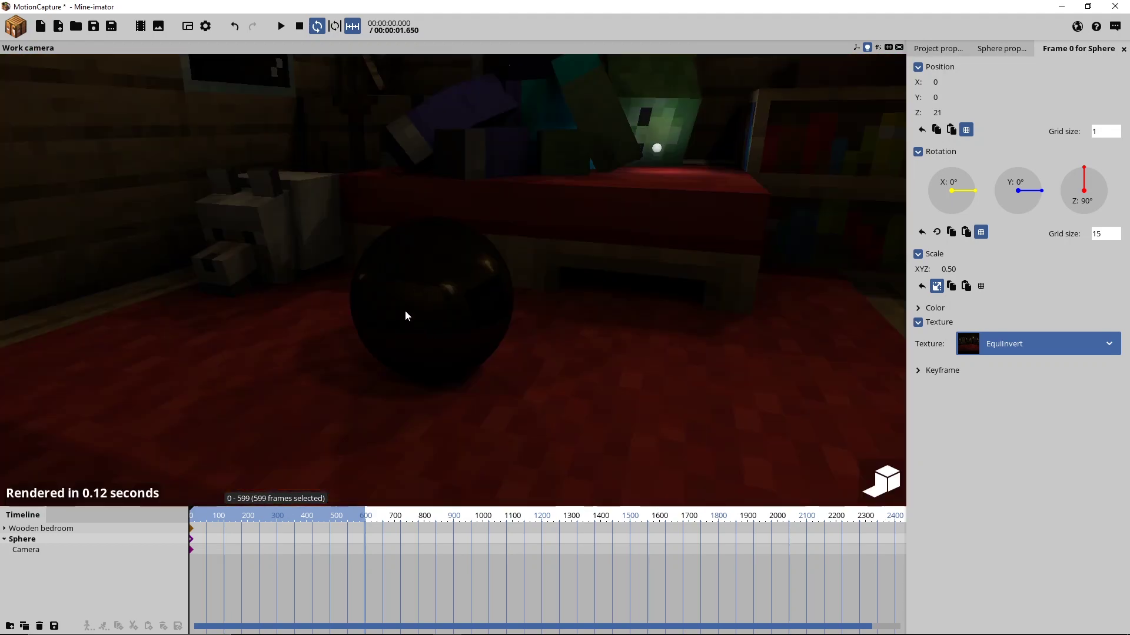
{"action": "left_click", "coordinate": [876, 487]}
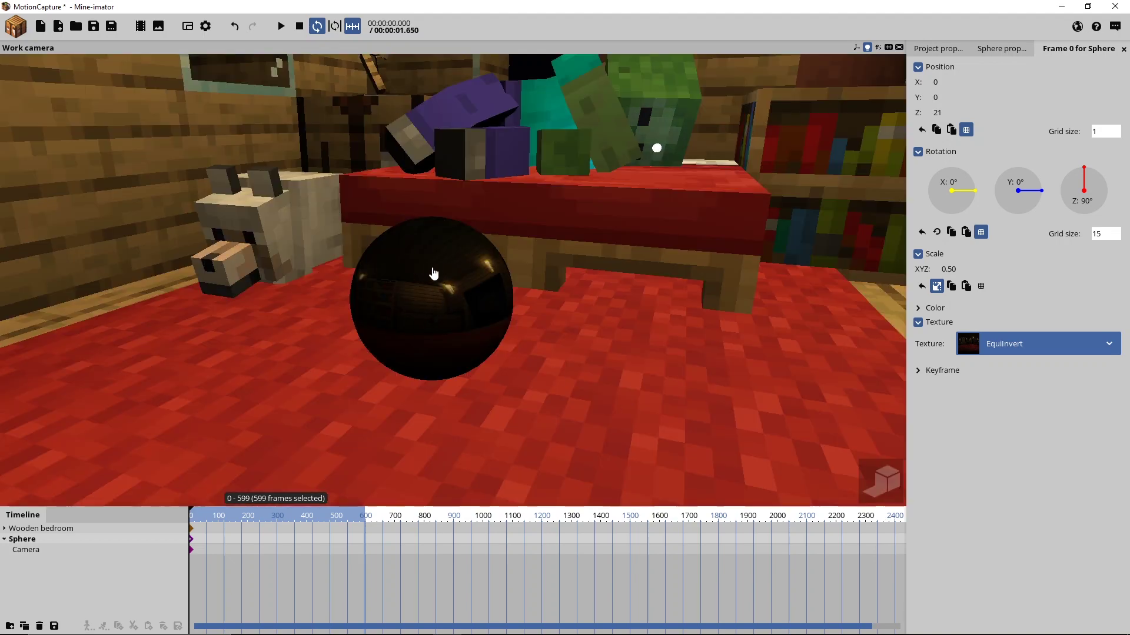
Set the sphere's color brightness to 40% and check it in high-quality render mode.
{"action": "left_click", "coordinate": [457, 286]}
{"action": "left_click_drag", "start_coordinate": [633, 382], "coordinate": [329, 239]}
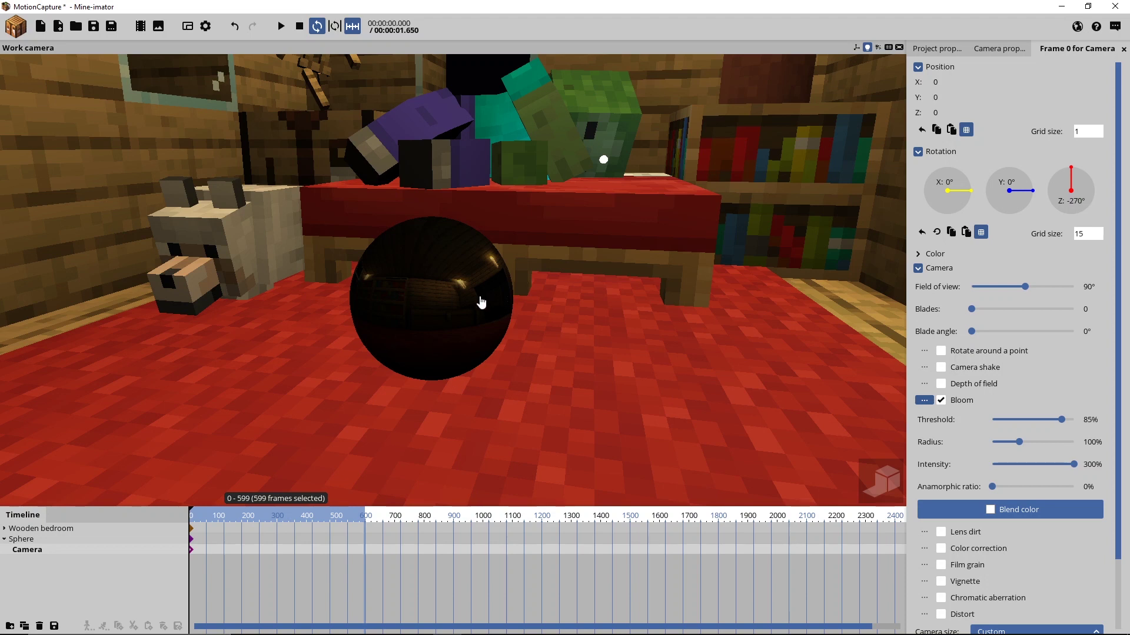
{"action": "left_click", "coordinate": [15, 542]}
{"action": "left_click", "coordinate": [4, 539]}
{"action": "left_click", "coordinate": [931, 309]}
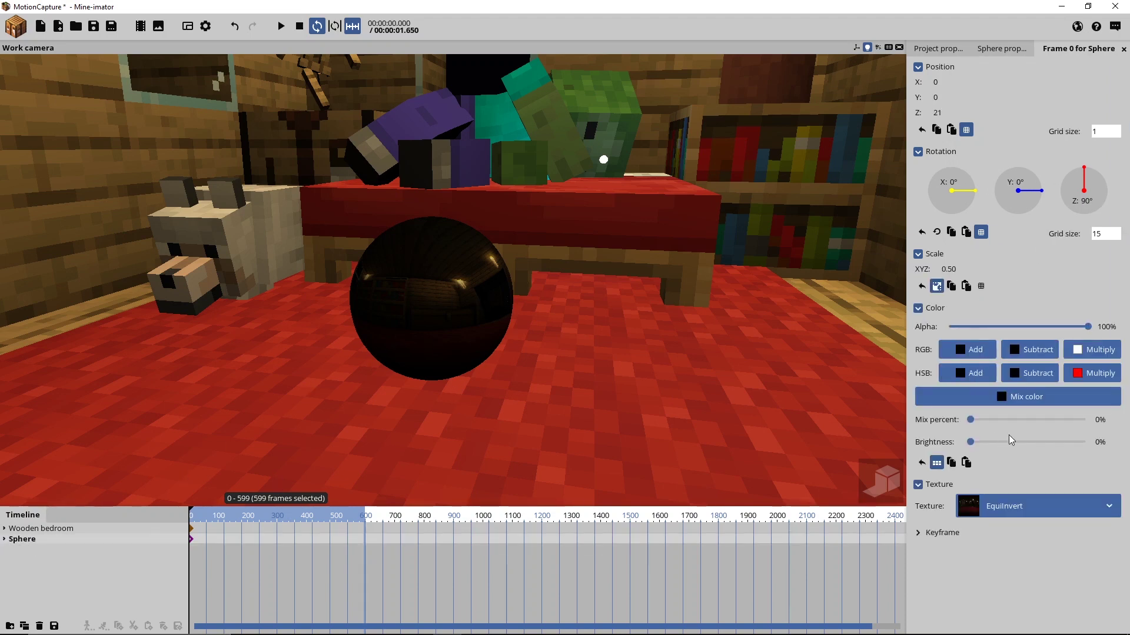
{"action": "left_click", "coordinate": [1102, 442]}
{"action": "type", "text": "40"}
{"action": "key", "text": "Return"}
{"action": "left_click_drag", "start_coordinate": [708, 414], "coordinate": [630, 414]}
{"action": "left_click", "coordinate": [897, 489]}
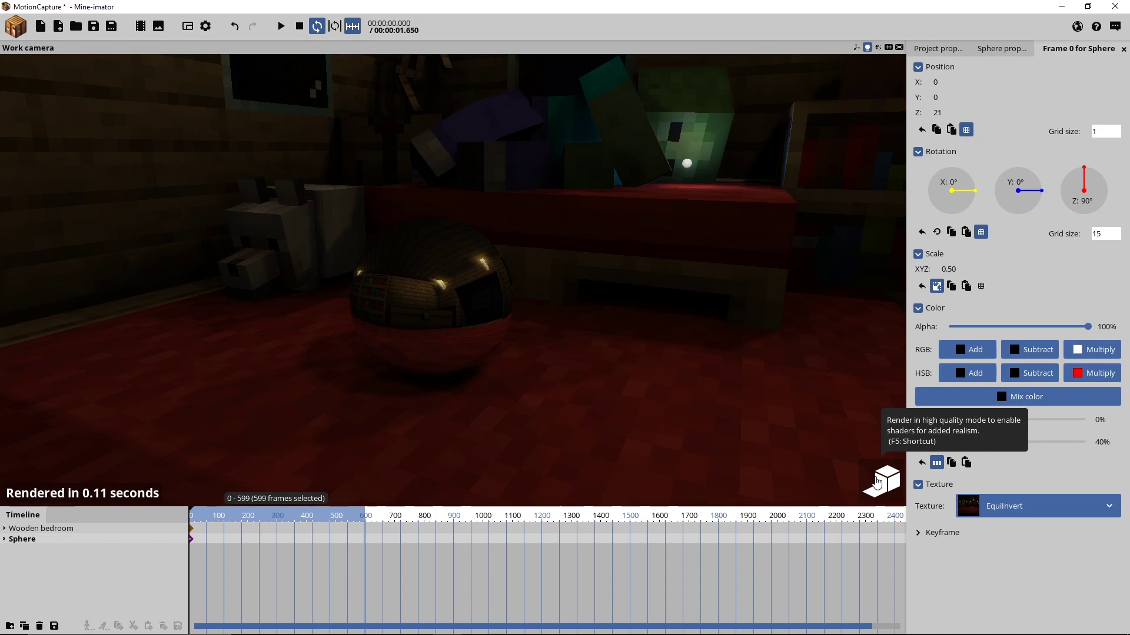
{"action": "left_click", "coordinate": [877, 483]}
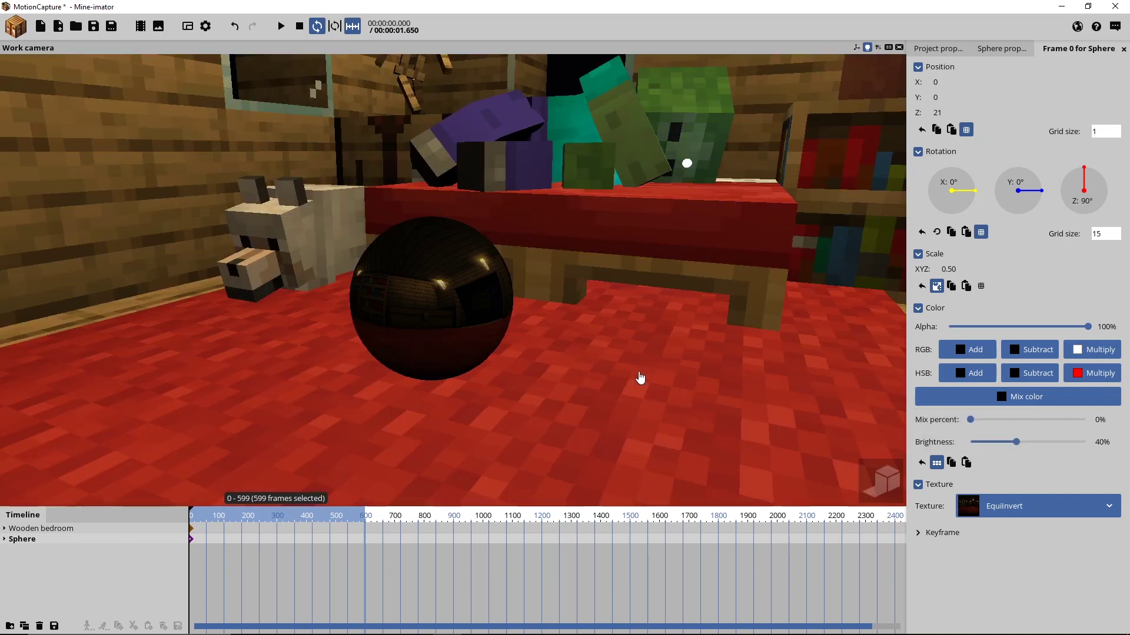
{"action": "right_click_drag", "start_coordinate": [457, 324], "coordinate": [407, 373]}
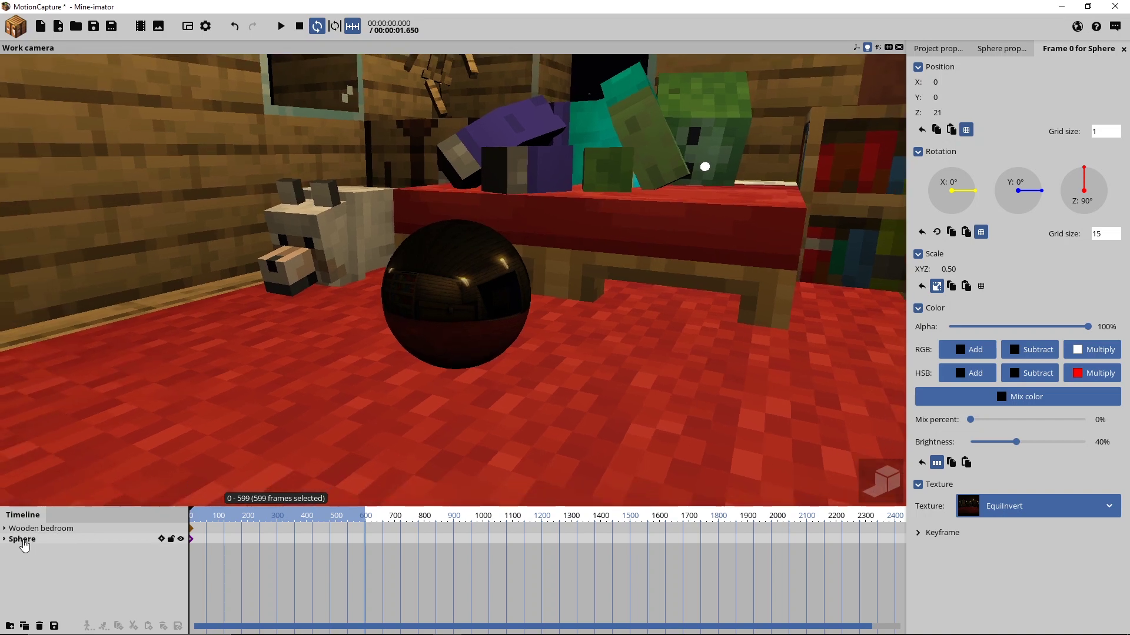
Duplicate the sphere as a child of the original and delete the camera nested under the copy.
{"action": "left_click_drag", "start_coordinate": [15, 550], "coordinate": [24, 543]}
{"action": "left_click", "coordinate": [13, 561]}
{"action": "left_click", "coordinate": [35, 571]}
{"action": "key", "text": "Delete"}
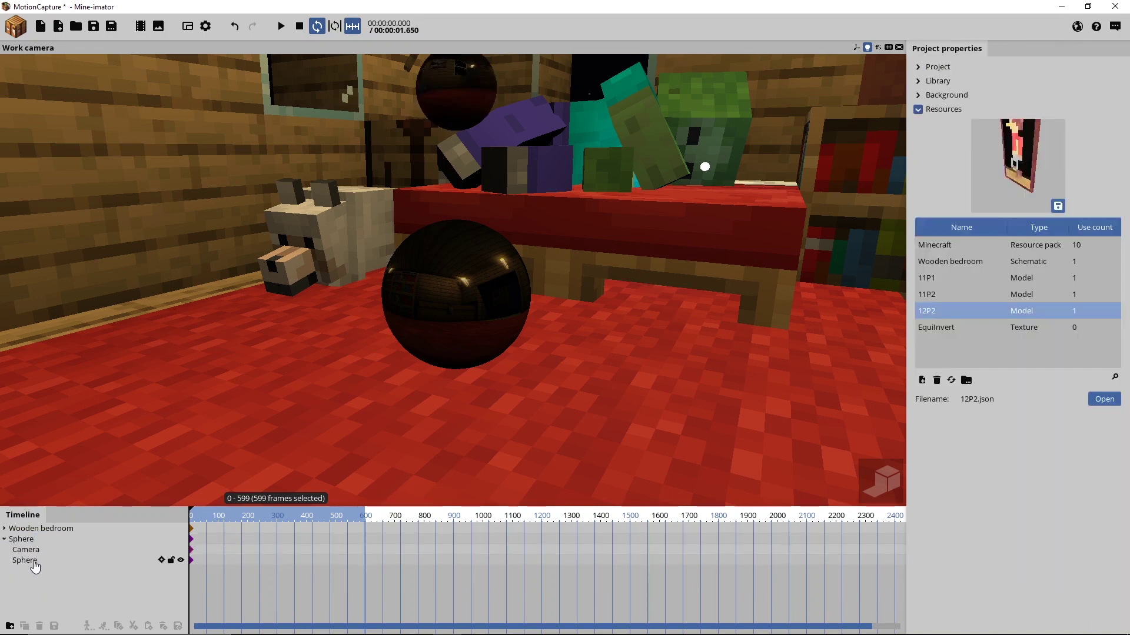
Reset the child sphere's position and rotation to 0, show the control overlays and set its scale to 1.01.
{"action": "left_click", "coordinate": [34, 563]}
{"action": "right_click", "coordinate": [1087, 199]}
{"action": "right_click", "coordinate": [939, 110]}
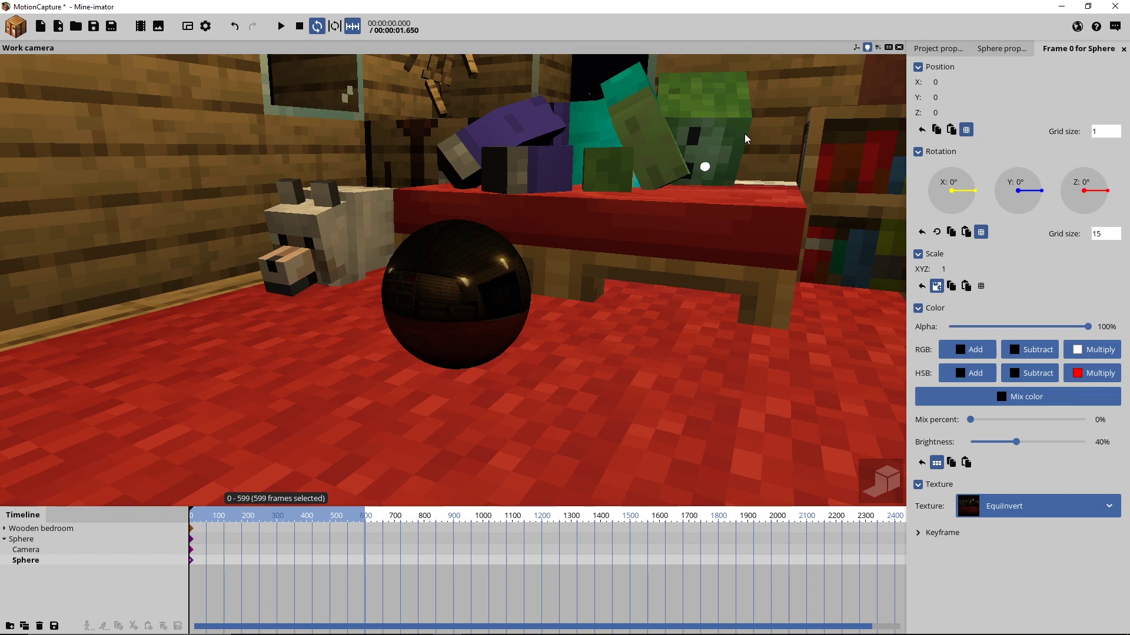
{"action": "left_click", "coordinate": [857, 47]}
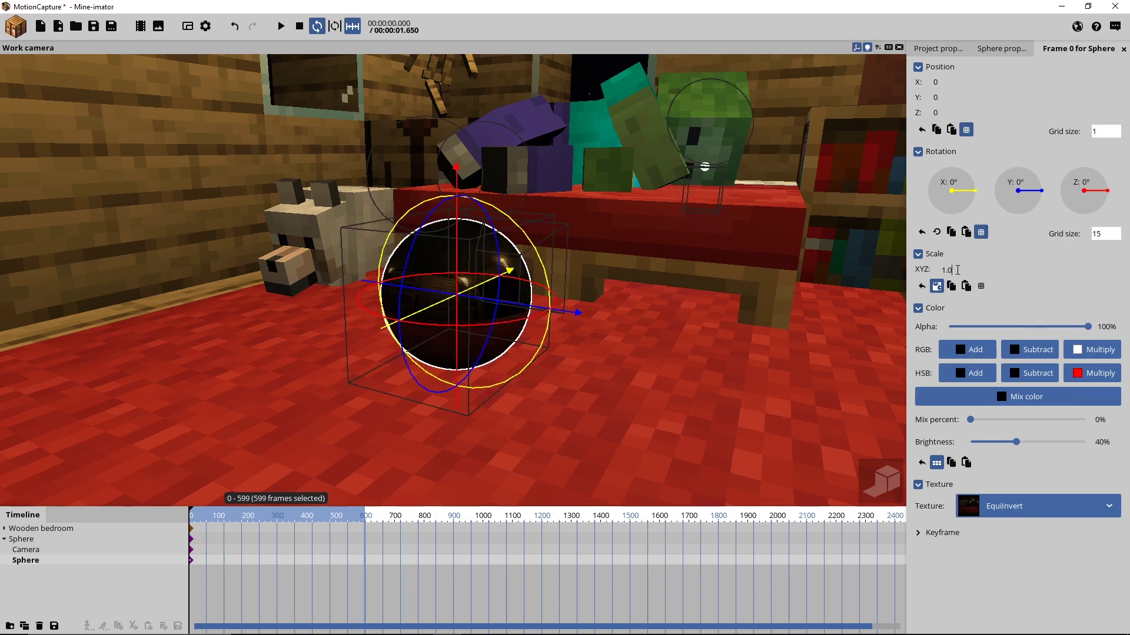
{"action": "type", "text": "1"}
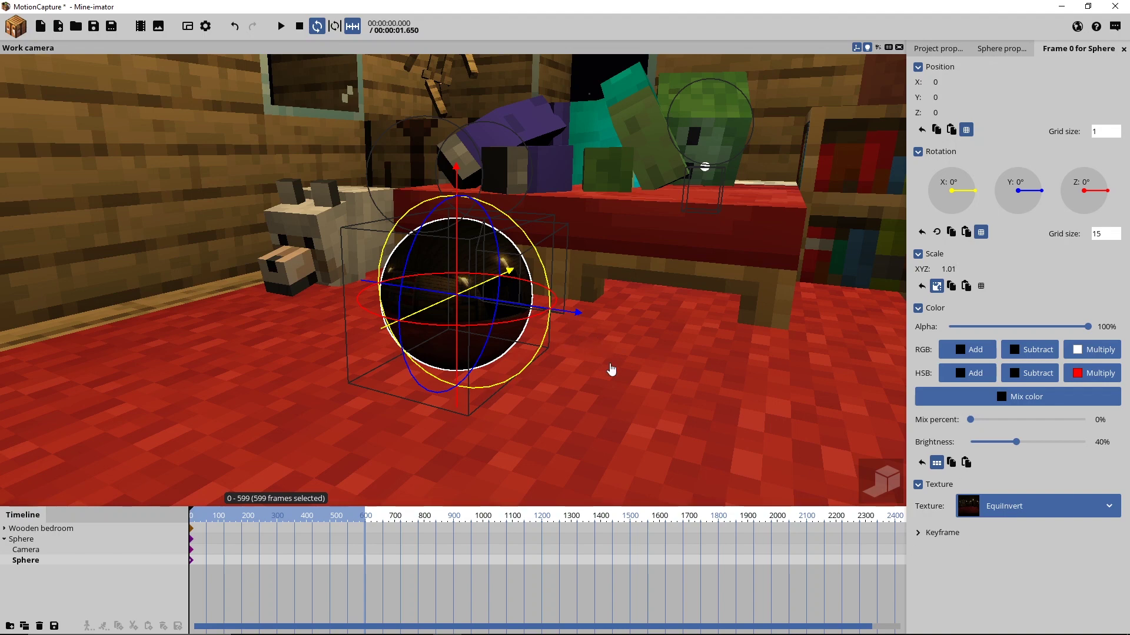
Set the child sphere's HSB subtract color to hue 0, saturation 93 and brightness 54.
{"action": "left_click_drag", "start_coordinate": [612, 365], "coordinate": [616, 358]}
{"action": "key", "text": "w"}
{"action": "right_click_drag", "start_coordinate": [617, 357], "coordinate": [641, 368]}
{"action": "key", "text": "w"}
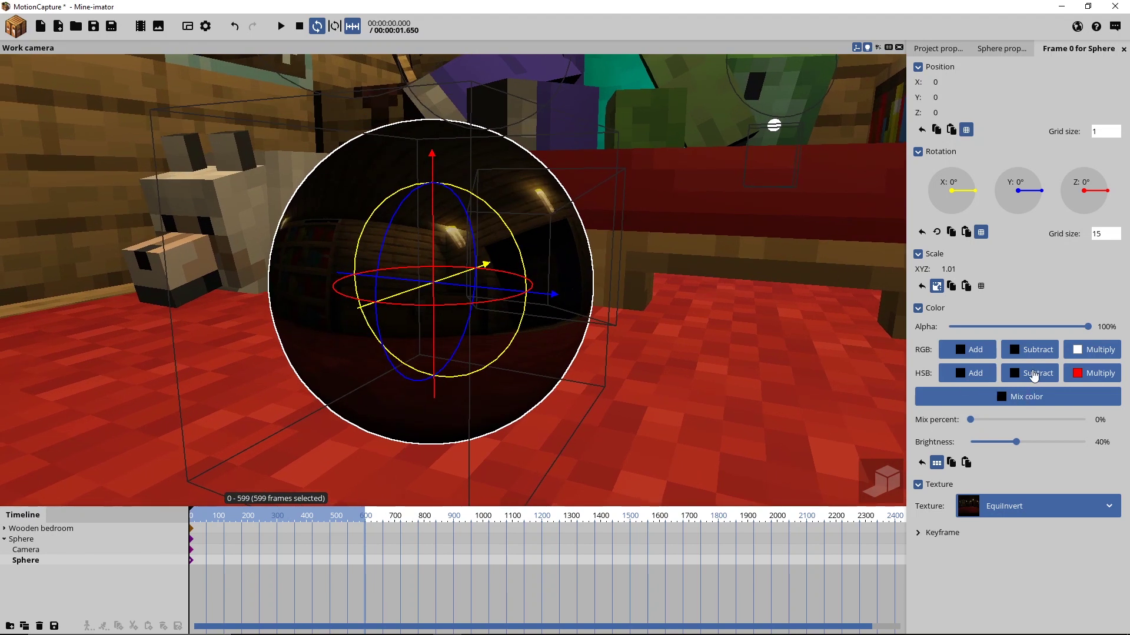
{"action": "left_click", "coordinate": [1033, 374]}
{"action": "mouse_move", "coordinate": [509, 368]}
{"action": "left_mouse_down"}
{"action": "mouse_move", "coordinate": [488, 371]}
{"action": "mouse_move", "coordinate": [492, 345]}
{"action": "left_mouse_up"}
{"action": "left_click_drag", "start_coordinate": [524, 237], "coordinate": [804, 197]}
{"action": "left_click_drag", "start_coordinate": [646, 299], "coordinate": [547, 299]}
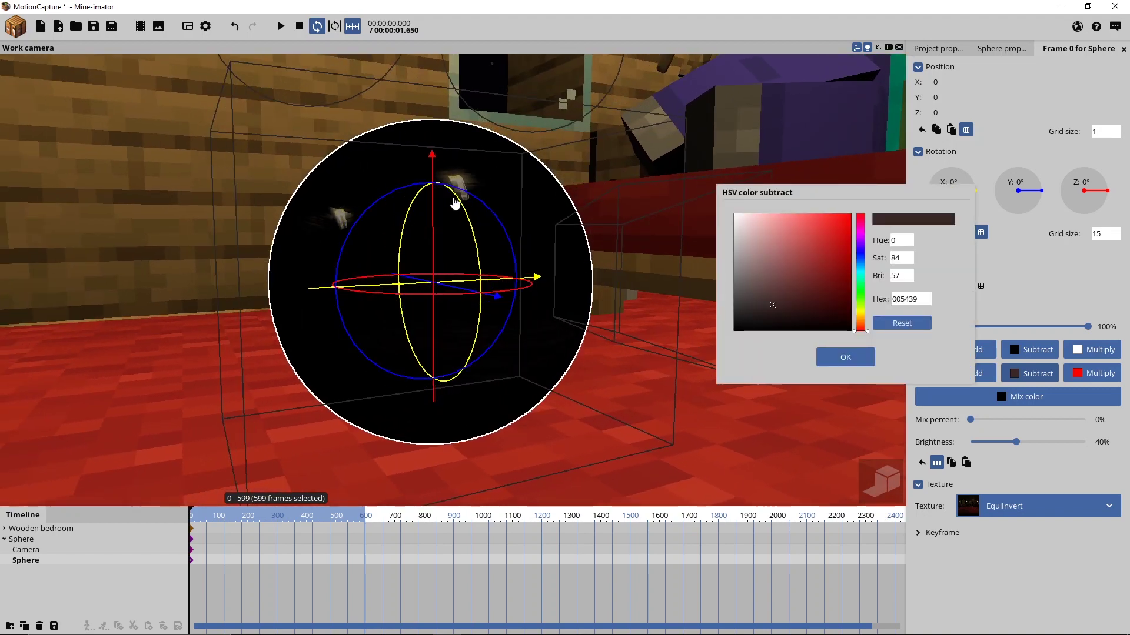
{"action": "right_click_drag", "start_coordinate": [636, 351], "coordinate": [697, 370]}
{"action": "key", "text": "w"}
{"action": "right_click_drag", "start_coordinate": [630, 360], "coordinate": [535, 386]}
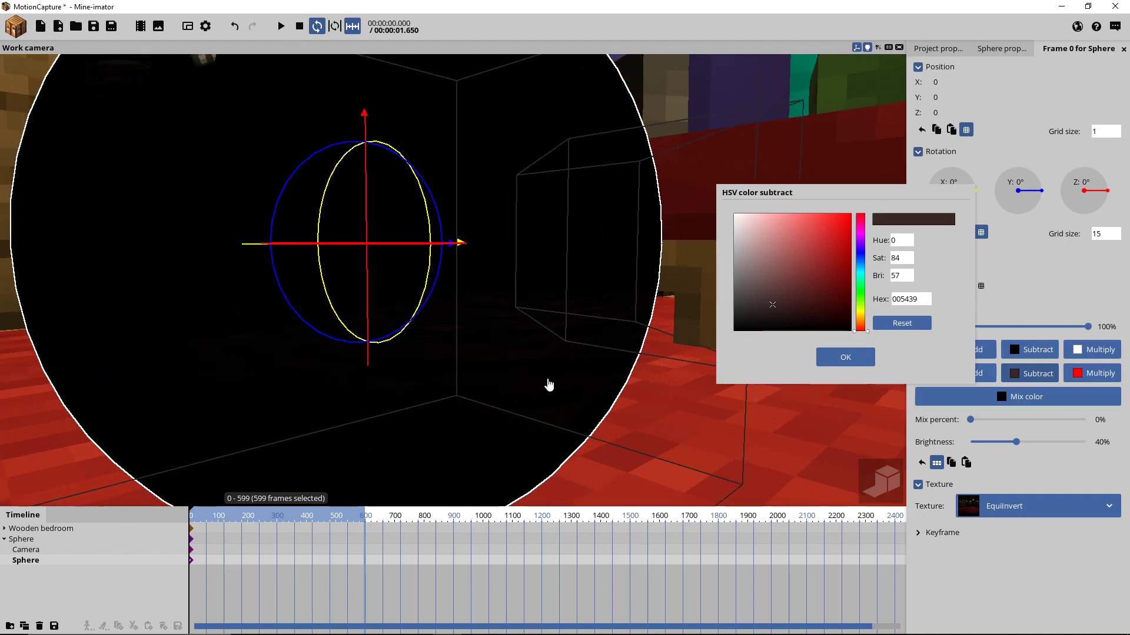
{"action": "left_click", "coordinate": [769, 306]}
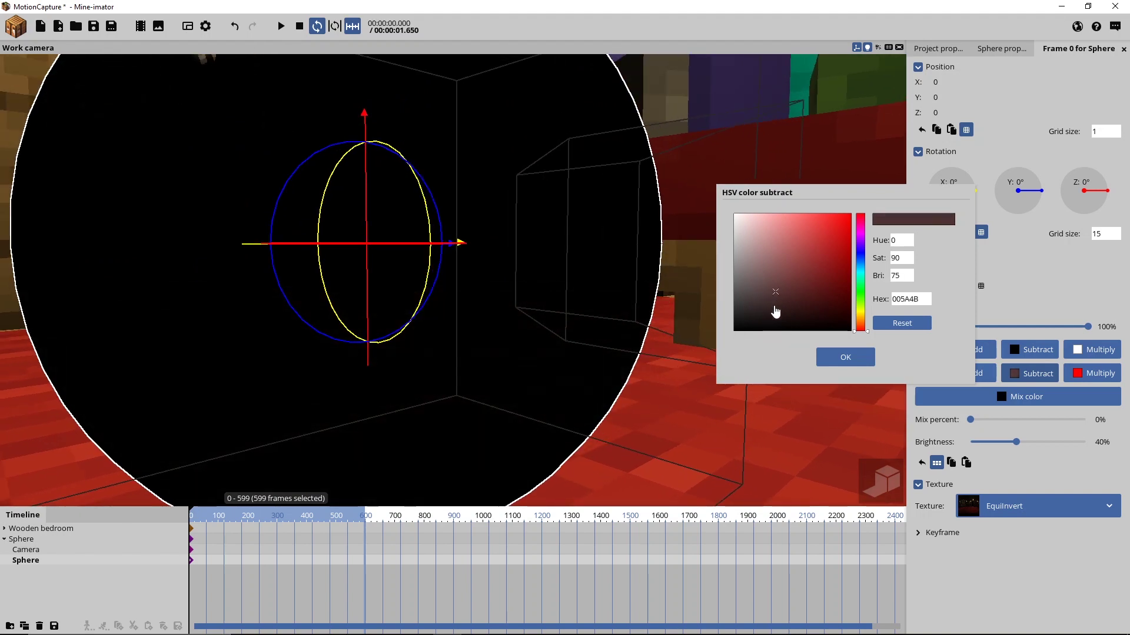
{"action": "left_click", "coordinate": [777, 307]}
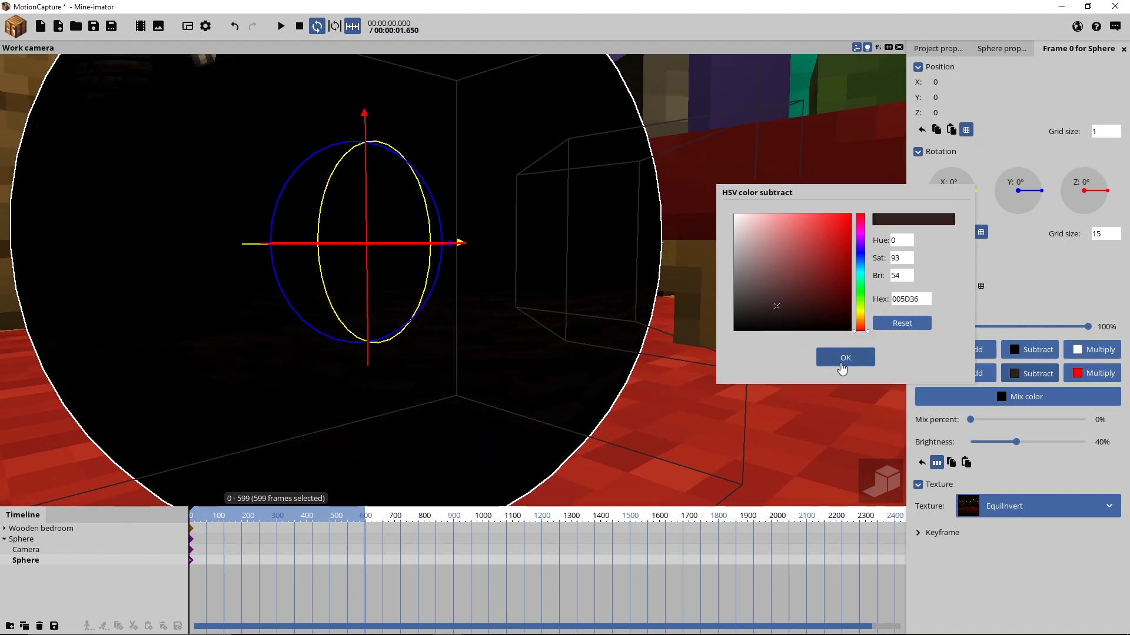
{"action": "left_click", "coordinate": [845, 357]}
Enable Glow and Only render glow for the child sphere and hide the control overlays again.
{"action": "left_click", "coordinate": [1001, 48]}
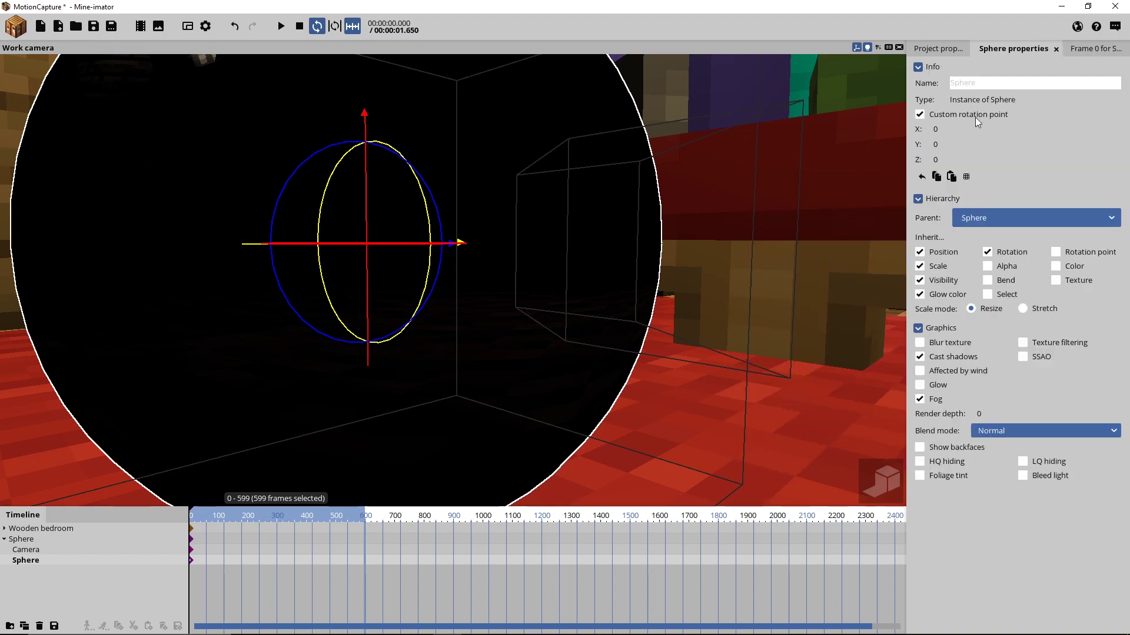
{"action": "left_click", "coordinate": [933, 385]}
{"action": "left_click", "coordinate": [935, 400]}
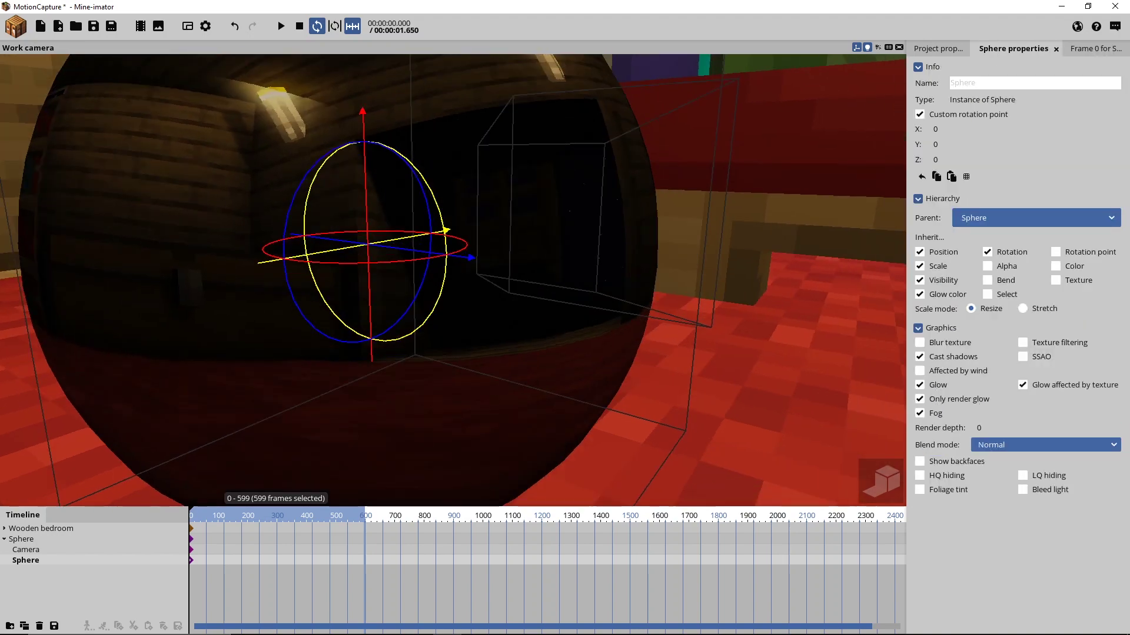
{"action": "scroll", "coordinate": [453, 281], "scroll_direction": "down", "scroll_amount": 6}
{"action": "left_click_drag", "start_coordinate": [453, 280], "coordinate": [400, 280]}
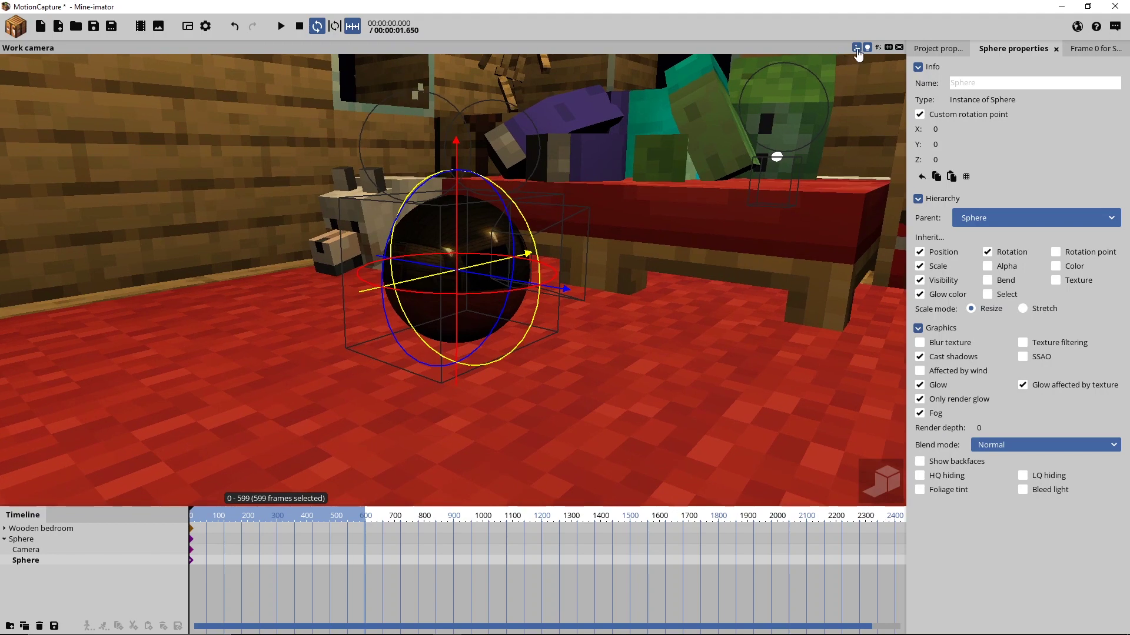
{"action": "left_click", "coordinate": [857, 48]}
Examine the sphere's glowing reflections from several angles, both in high-quality render mode and in the normal view.
{"action": "right_click_drag", "start_coordinate": [694, 308], "coordinate": [721, 333]}
{"action": "left_click", "coordinate": [880, 480]}
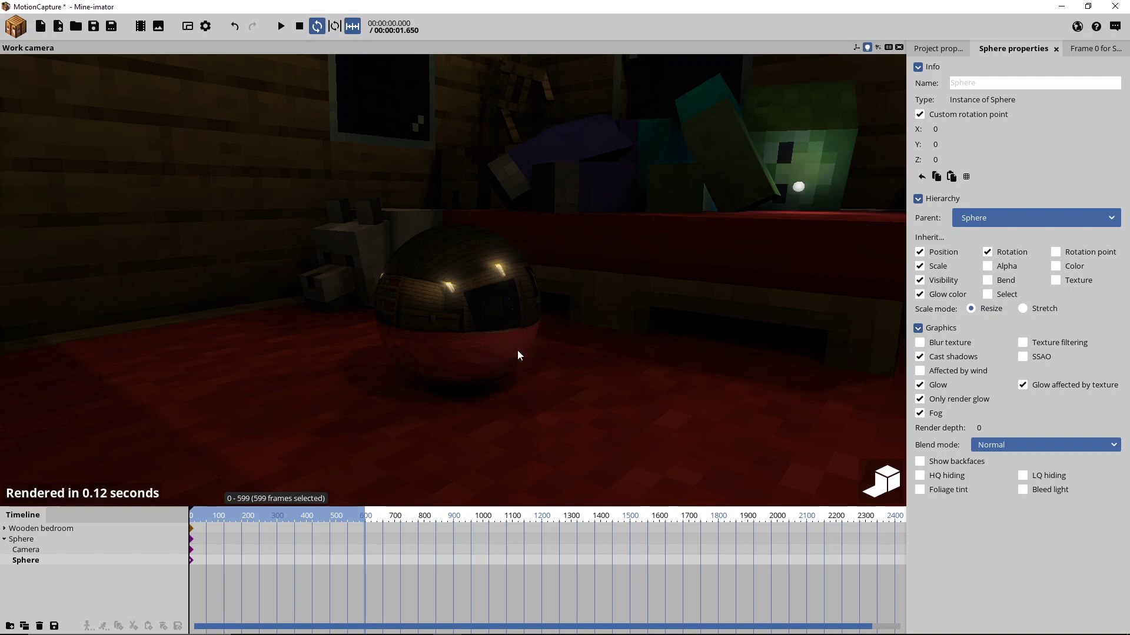
{"action": "left_click", "coordinate": [861, 478]}
{"action": "left_click_drag", "start_coordinate": [486, 365], "coordinate": [612, 365]}
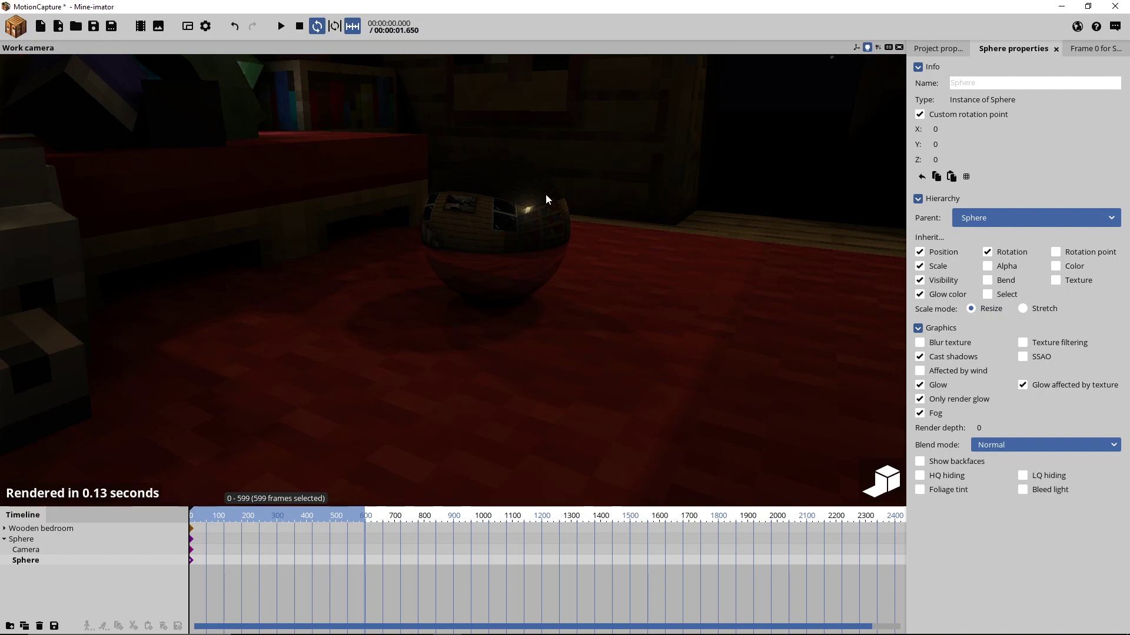
{"action": "left_click", "coordinate": [880, 482]}
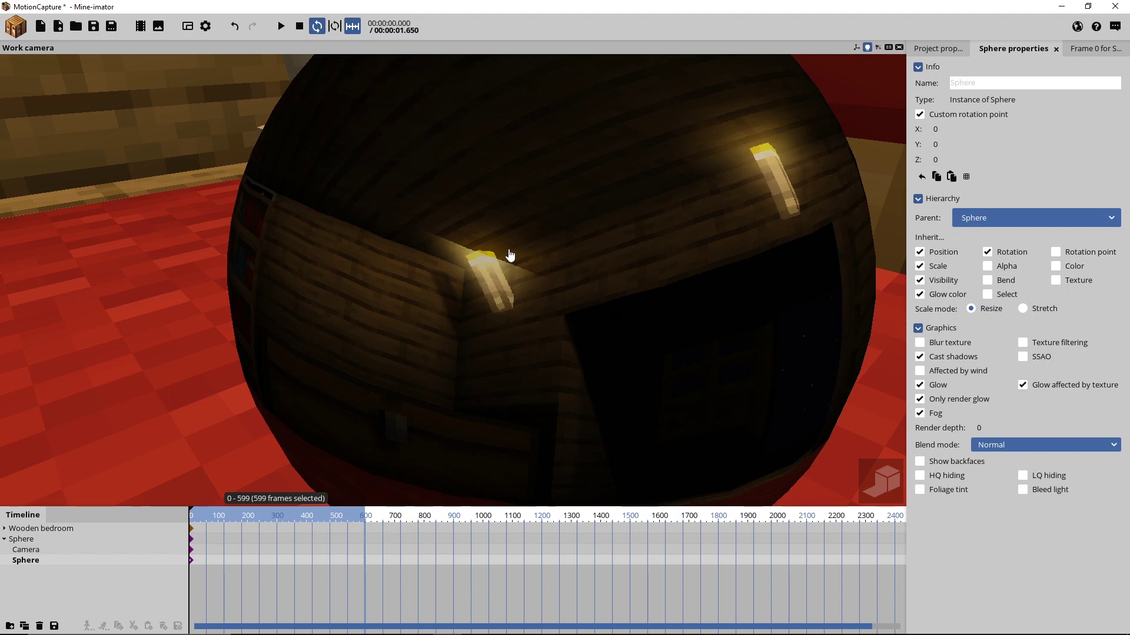
{"action": "scroll", "coordinate": [510, 256], "scroll_direction": "down", "scroll_amount": 3}
{"action": "left_click_drag", "start_coordinate": [658, 303], "coordinate": [353, 303]}
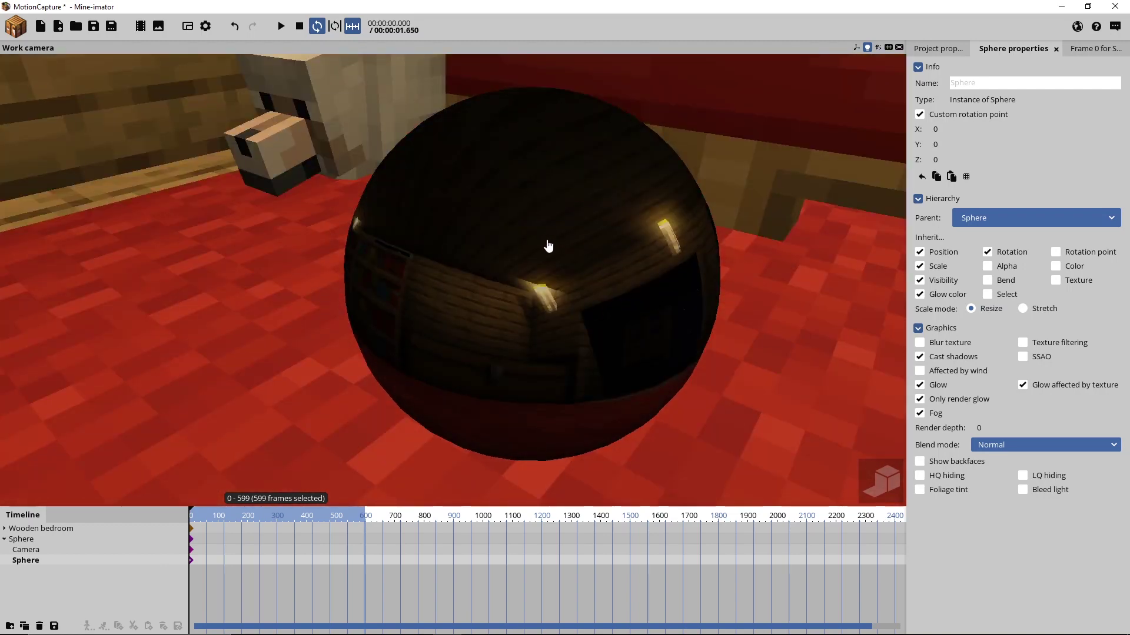
{"action": "scroll", "coordinate": [580, 241], "scroll_direction": "down", "scroll_amount": 3}
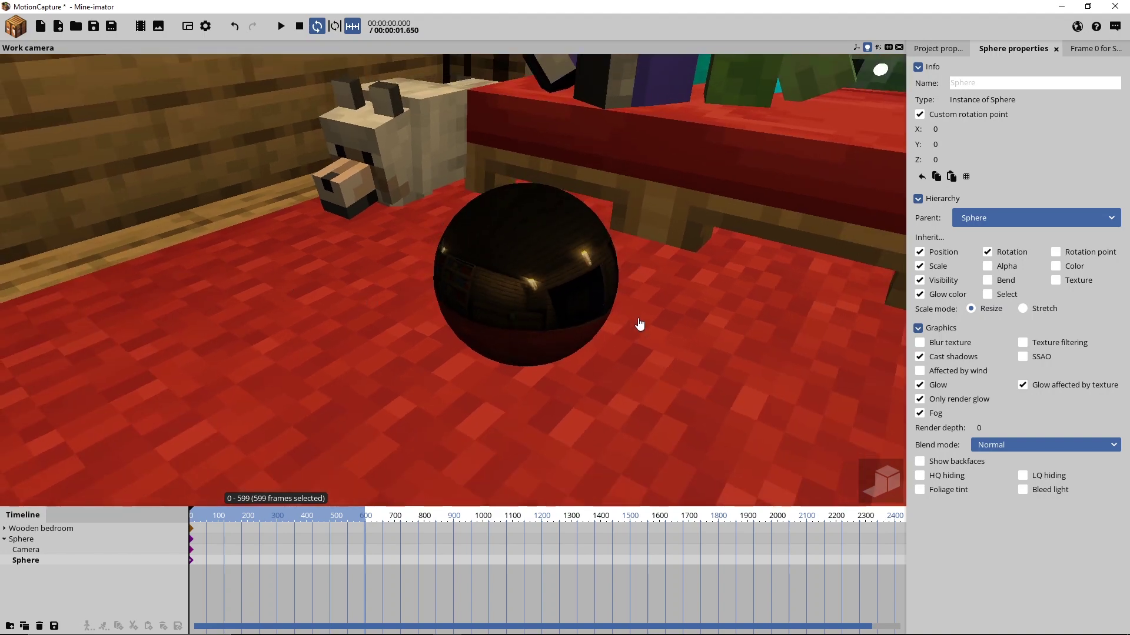
{"action": "mouse_move", "coordinate": [705, 325]}
{"action": "left_mouse_down"}
{"action": "mouse_move", "coordinate": [794, 315]}
{"action": "mouse_move", "coordinate": [803, 300]}
{"action": "mouse_move", "coordinate": [705, 325]}
{"action": "left_mouse_up"}
{"action": "middle_click_drag", "start_coordinate": [705, 326], "coordinate": [683, 325]}
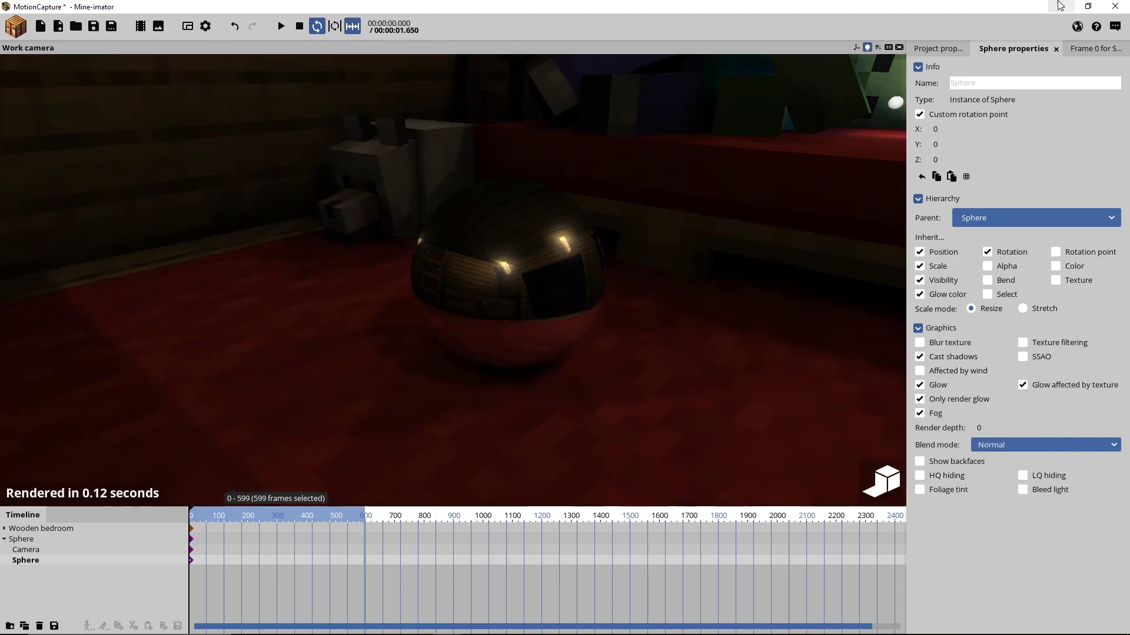
Switch to GIMP and close the flipped panorama image, discarding its unsaved changes.
{"action": "left_click", "coordinate": [1062, 6]}
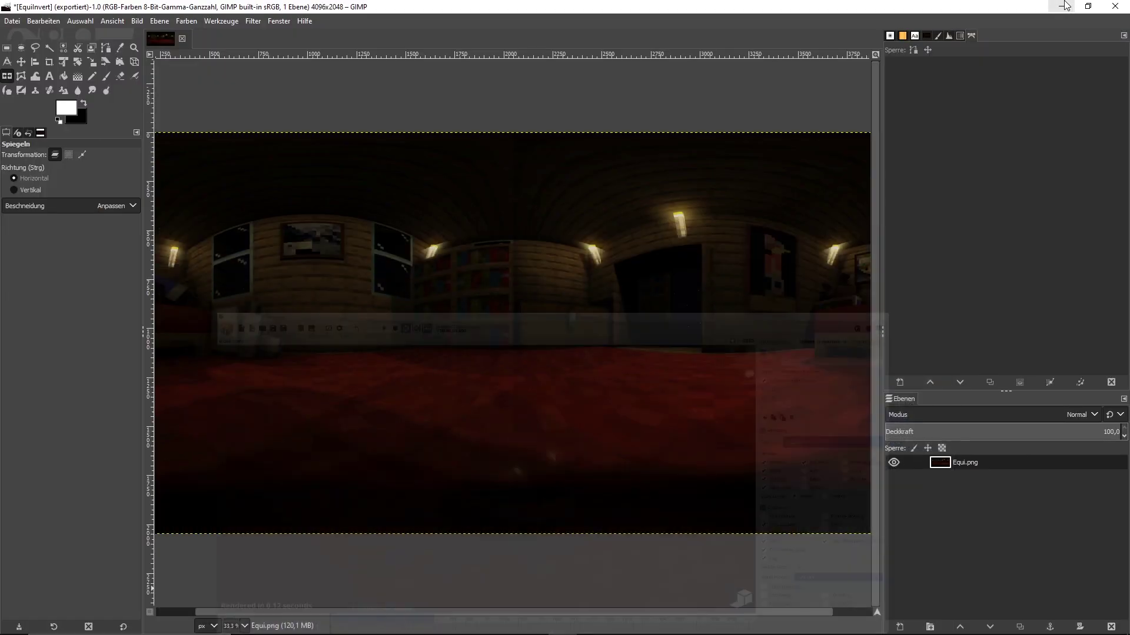
{"action": "scroll", "coordinate": [483, 211], "scroll_direction": "down", "scroll_amount": 1, "text": "ctrl"}
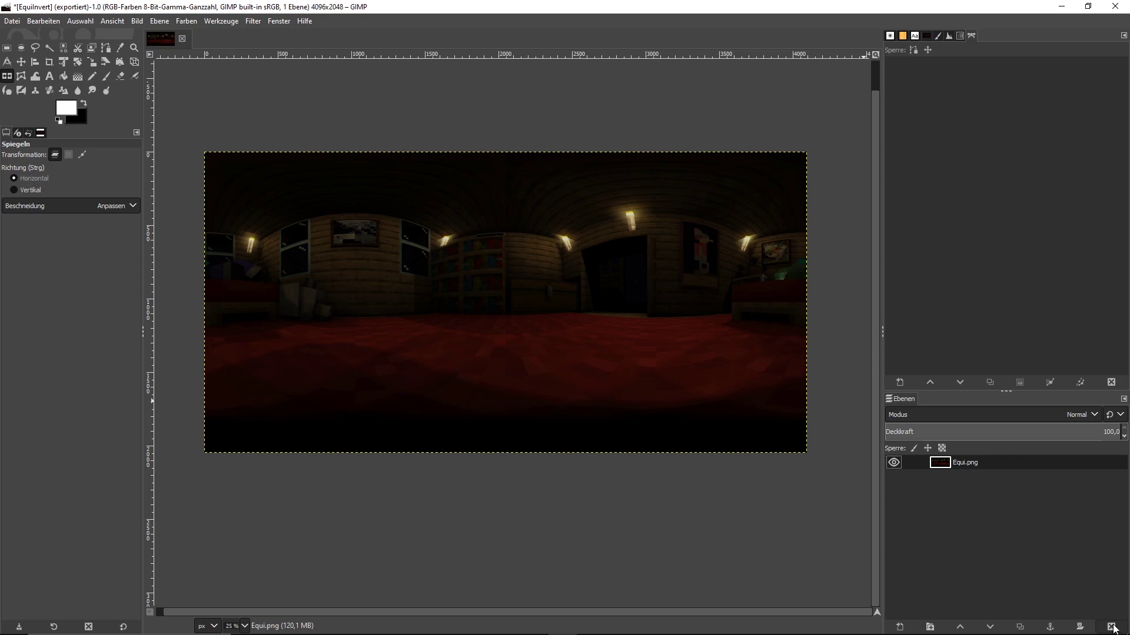
{"action": "left_click", "coordinate": [182, 39]}
{"action": "left_click", "coordinate": [562, 408]}
Create a new 4192 × 3144 px image and delete its background layer.
{"action": "key", "text": "ctrl+n"}
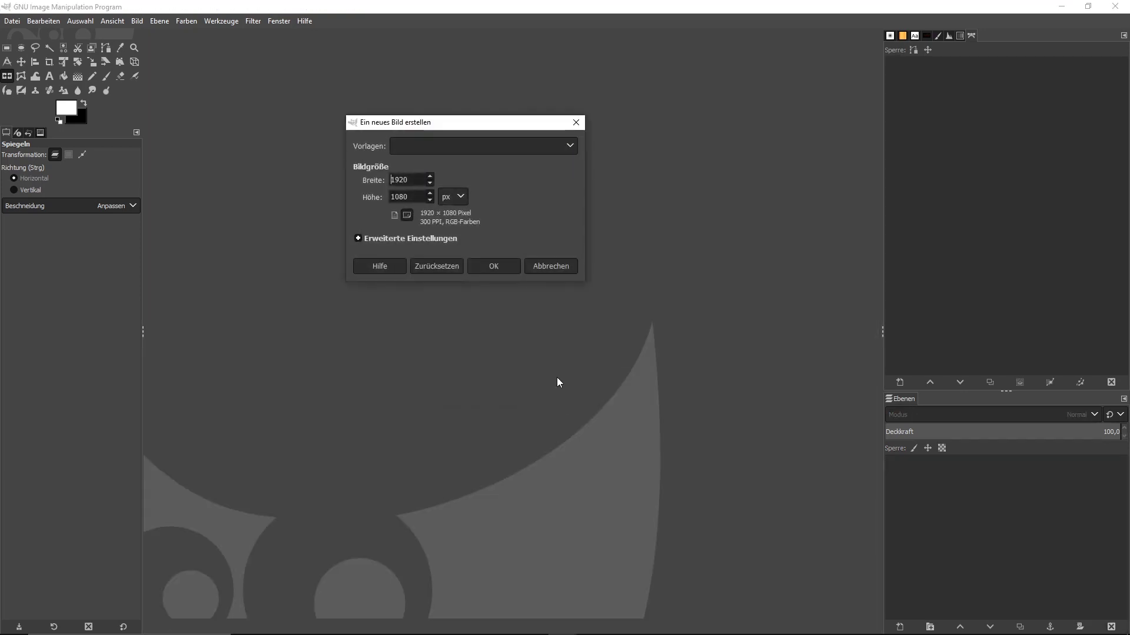
{"action": "left_click_drag", "start_coordinate": [417, 180], "coordinate": [379, 181]}
{"action": "left_click", "coordinate": [414, 197]}
{"action": "left_click", "coordinate": [503, 266]}
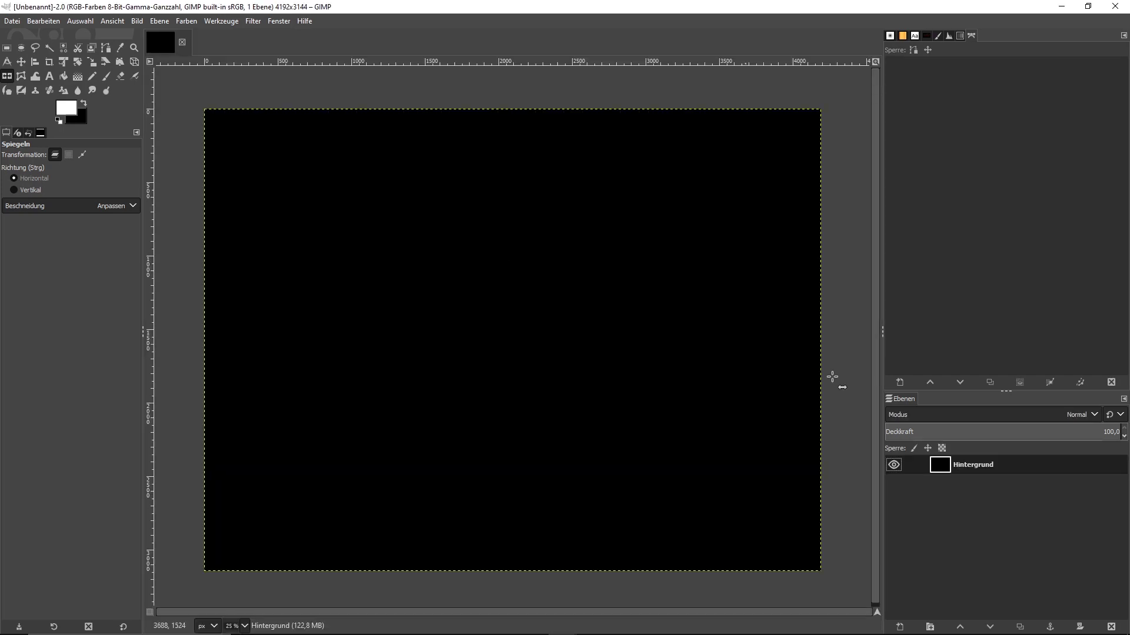
{"action": "left_click", "coordinate": [1111, 627]}
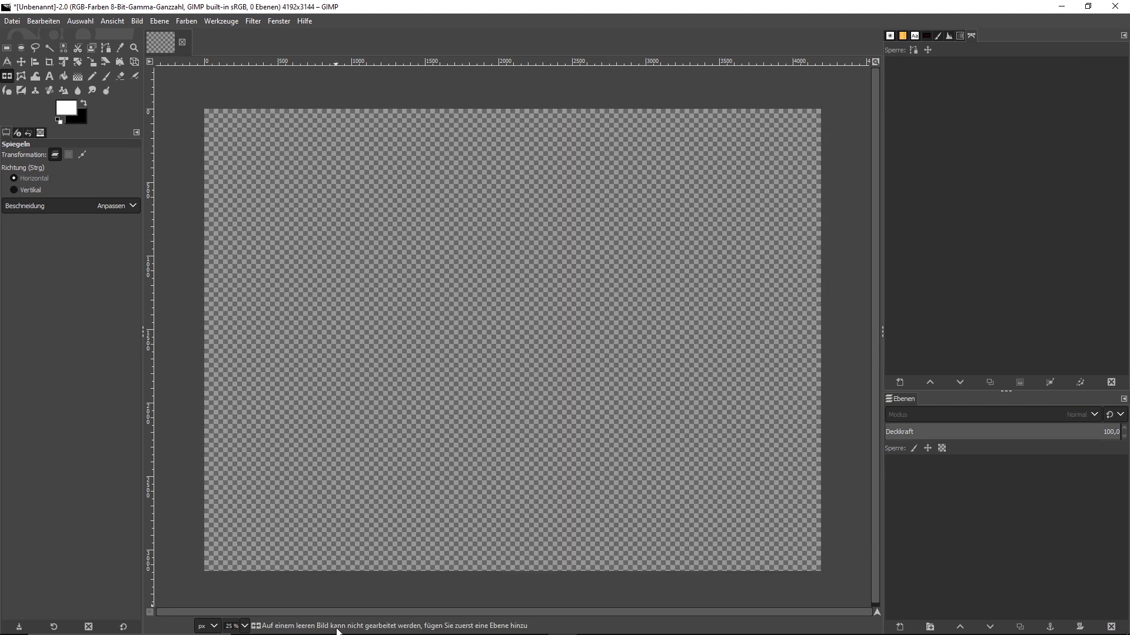
Add b.png, e.png, n.png, s.png, t.png and w.png from the temp folder to the empty GIMP image as layers.
{"action": "key", "text": "m"}
{"action": "key", "text": "alt+Tab"}
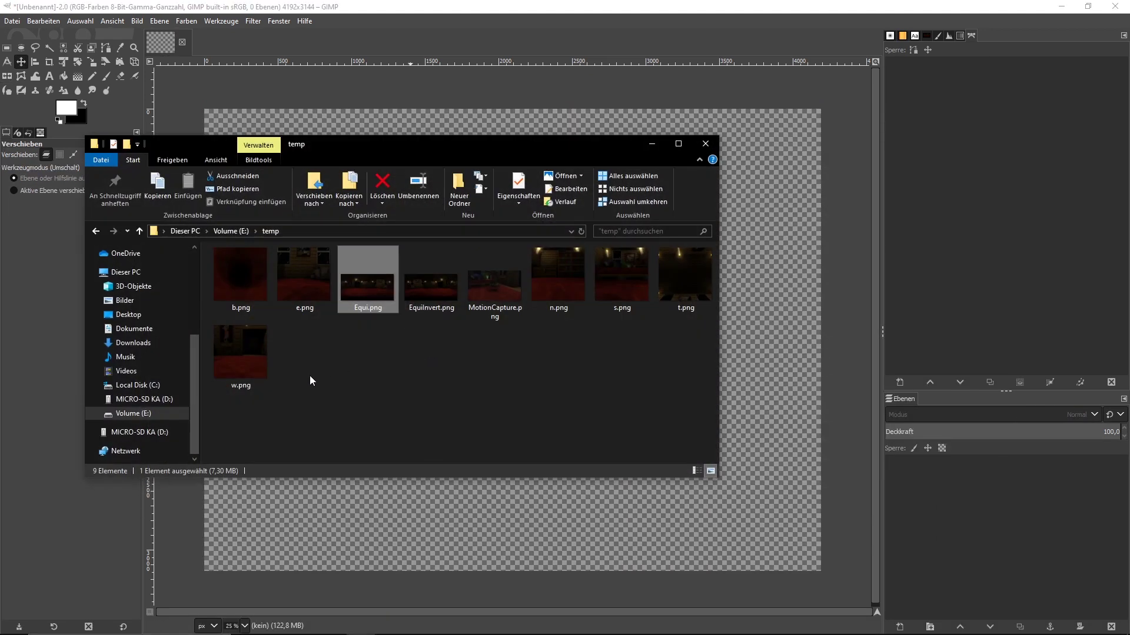
{"action": "left_click", "coordinate": [241, 276]}
{"action": "left_click", "coordinate": [304, 276], "text": "ctrl"}
{"action": "left_click", "coordinate": [550, 292], "text": "ctrl"}
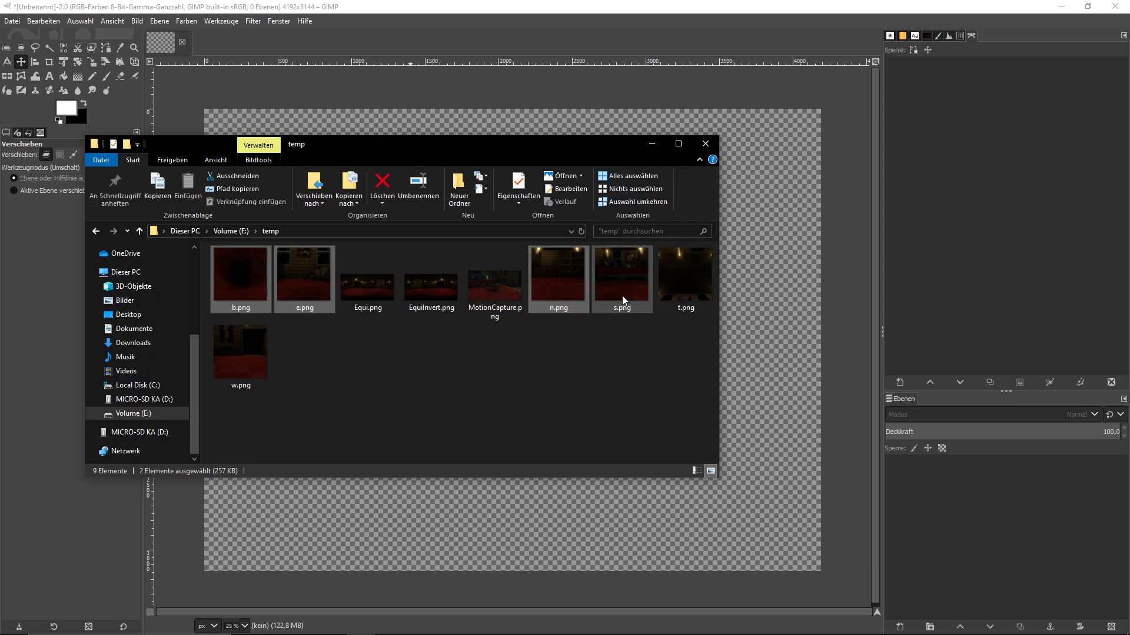
{"action": "left_click", "coordinate": [623, 300], "text": "ctrl"}
{"action": "left_click", "coordinate": [683, 282], "text": "ctrl"}
{"action": "left_click", "coordinate": [240, 353], "text": "ctrl"}
{"action": "left_click_drag", "start_coordinate": [238, 288], "coordinate": [764, 426]}
Add a horizontal guide at 50 percent of the image height.
{"action": "left_click", "coordinate": [137, 22]}
{"action": "mouse_move", "coordinate": [256, 314]}
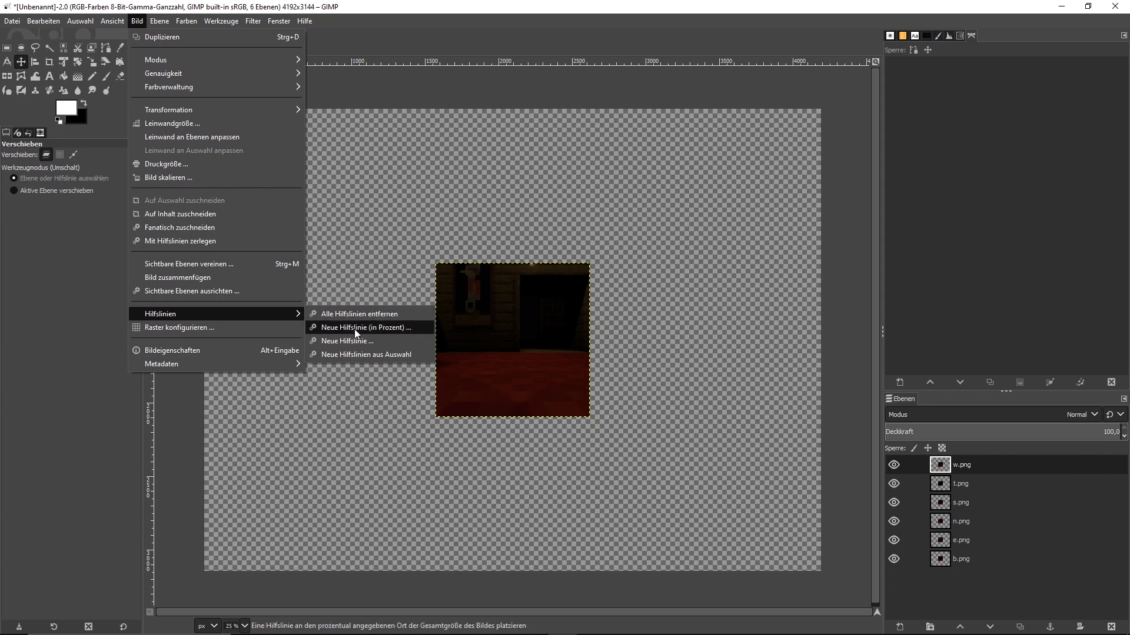
{"action": "left_click", "coordinate": [359, 316]}
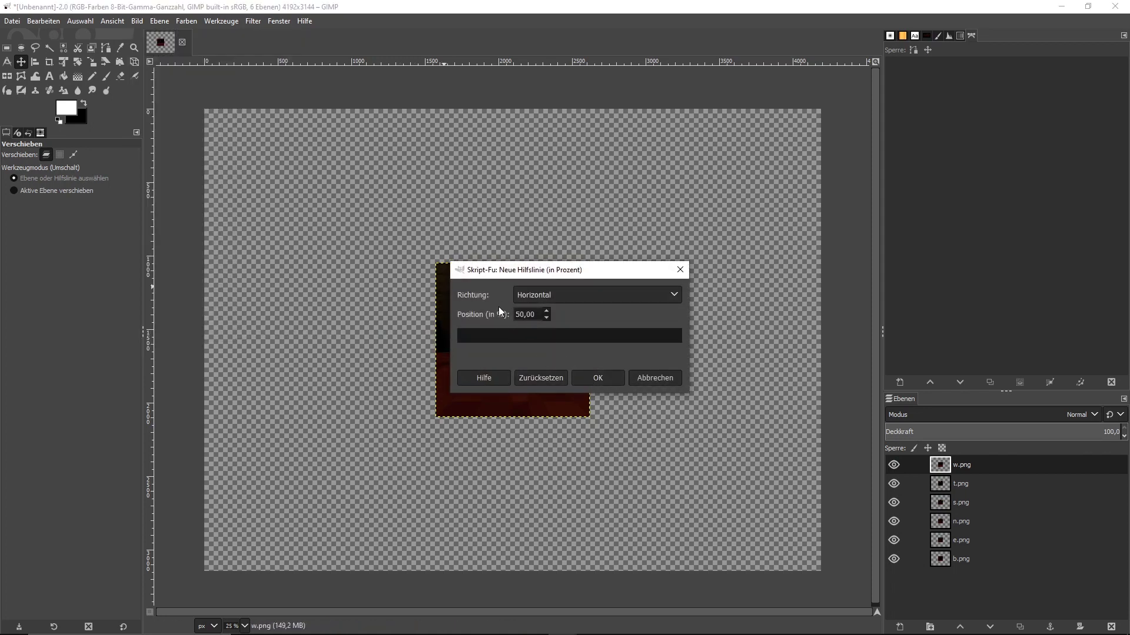
{"action": "left_click", "coordinate": [609, 381]}
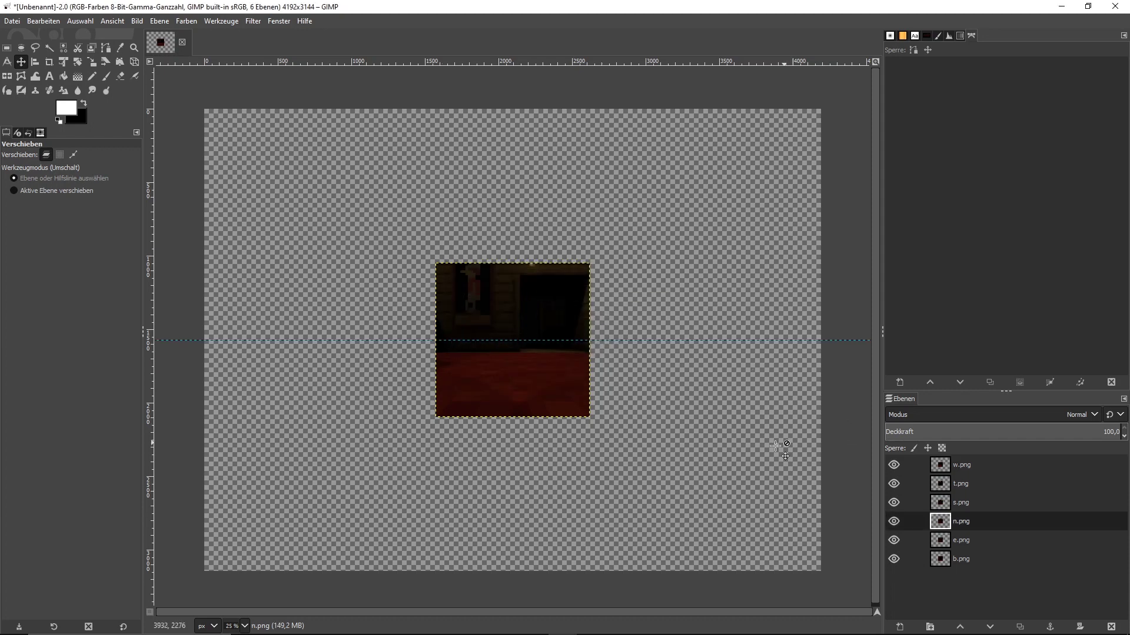
Set the Move tool to move the active layer and align n.png with the canvas's left edge, centred on the guide.
{"action": "left_click", "coordinate": [15, 190]}
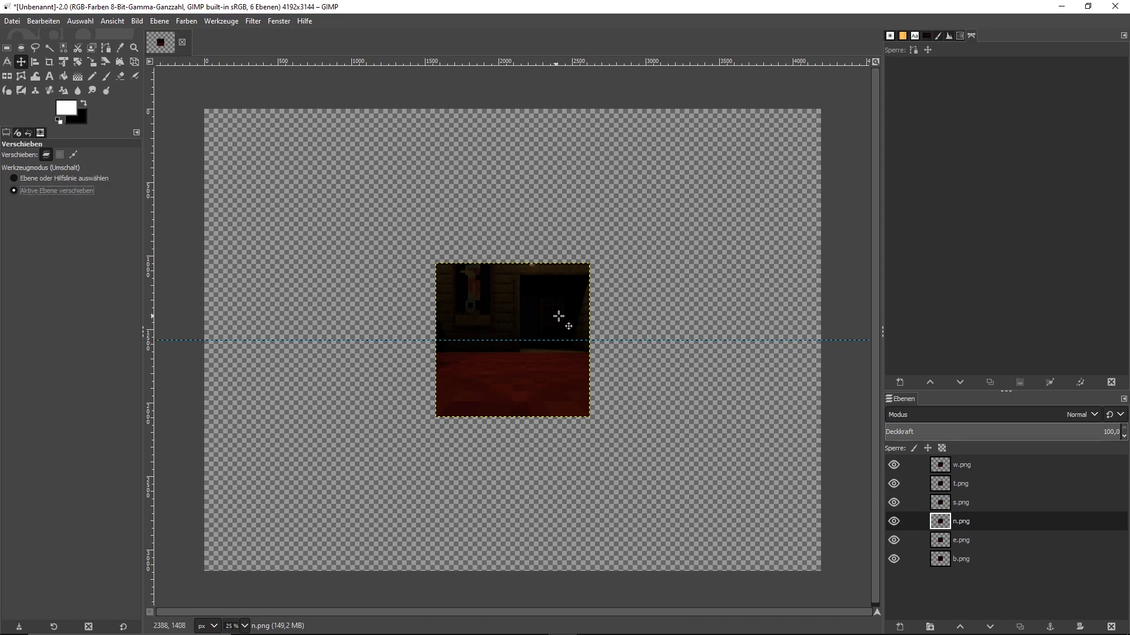
{"action": "left_click_drag", "start_coordinate": [557, 316], "coordinate": [345, 310]}
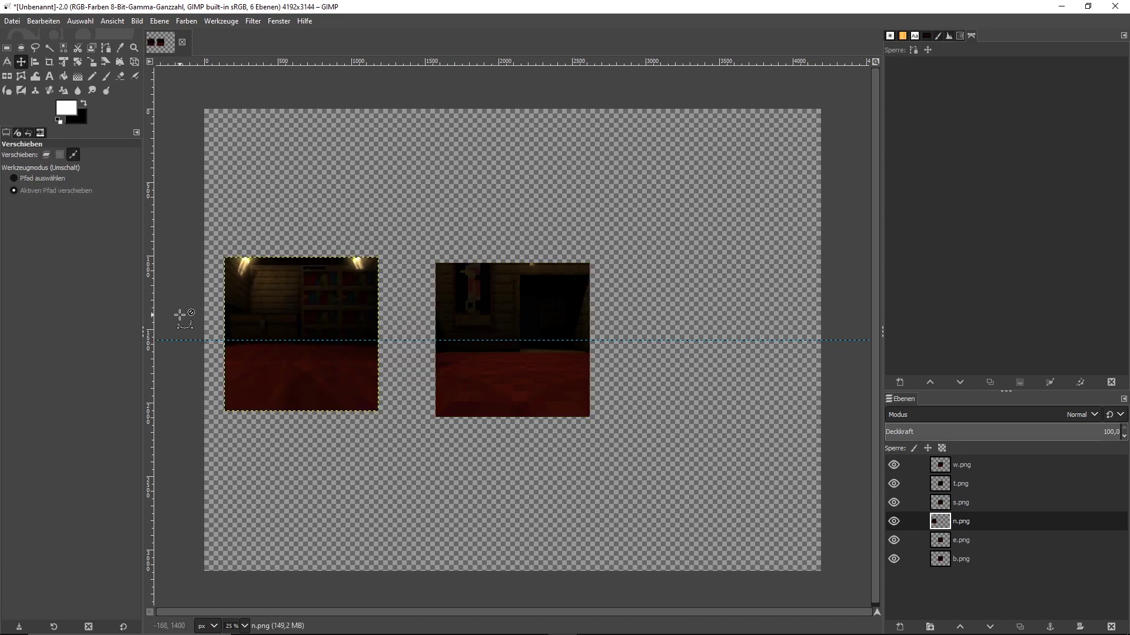
{"action": "scroll", "coordinate": [188, 319], "scroll_direction": "up", "scroll_amount": 4, "text": "ctrl"}
{"action": "left_click_drag", "start_coordinate": [467, 324], "coordinate": [390, 349]}
{"action": "scroll", "coordinate": [187, 431], "scroll_direction": "up", "scroll_amount": 4, "text": "ctrl"}
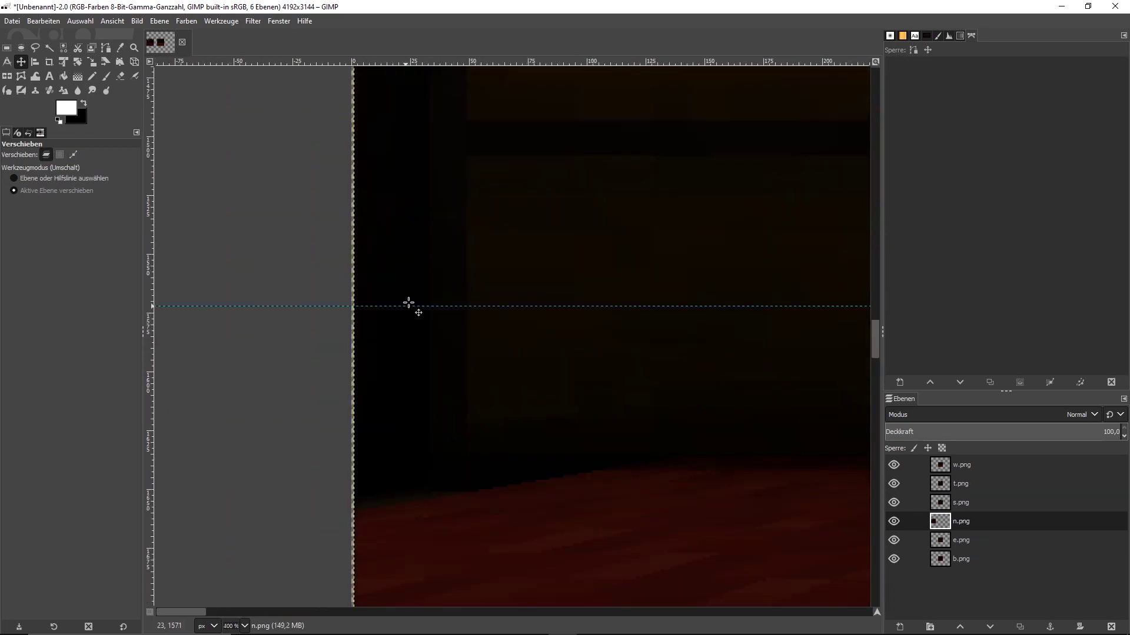
{"action": "left_click", "coordinate": [414, 295]}
{"action": "left_click_drag", "start_coordinate": [423, 292], "coordinate": [420, 292]}
{"action": "scroll", "coordinate": [565, 247], "scroll_direction": "down", "scroll_amount": 7, "text": "ctrl"}
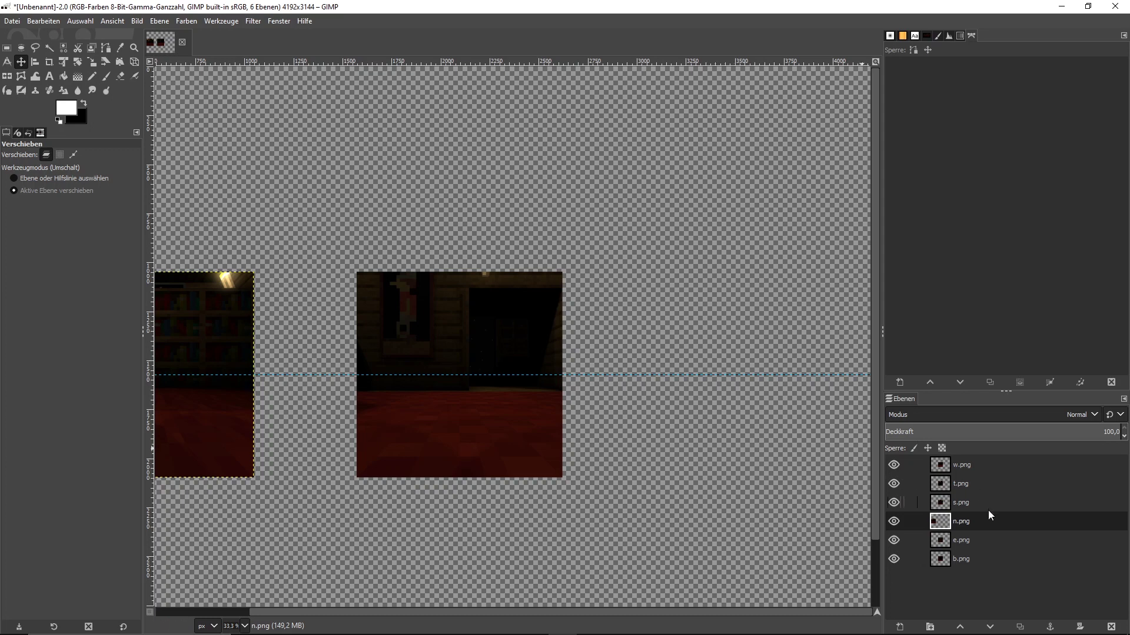
Move the e.png layer along the guide so it sits flush against the right side of n.png.
{"action": "left_click", "coordinate": [980, 538]}
{"action": "left_click_drag", "start_coordinate": [442, 316], "coordinate": [356, 316]}
{"action": "scroll", "coordinate": [242, 373], "scroll_direction": "up", "scroll_amount": 8, "text": "ctrl"}
{"action": "left_click_drag", "start_coordinate": [718, 373], "coordinate": [459, 373]}
{"action": "scroll", "coordinate": [289, 388], "scroll_direction": "down", "scroll_amount": 7, "text": "ctrl"}
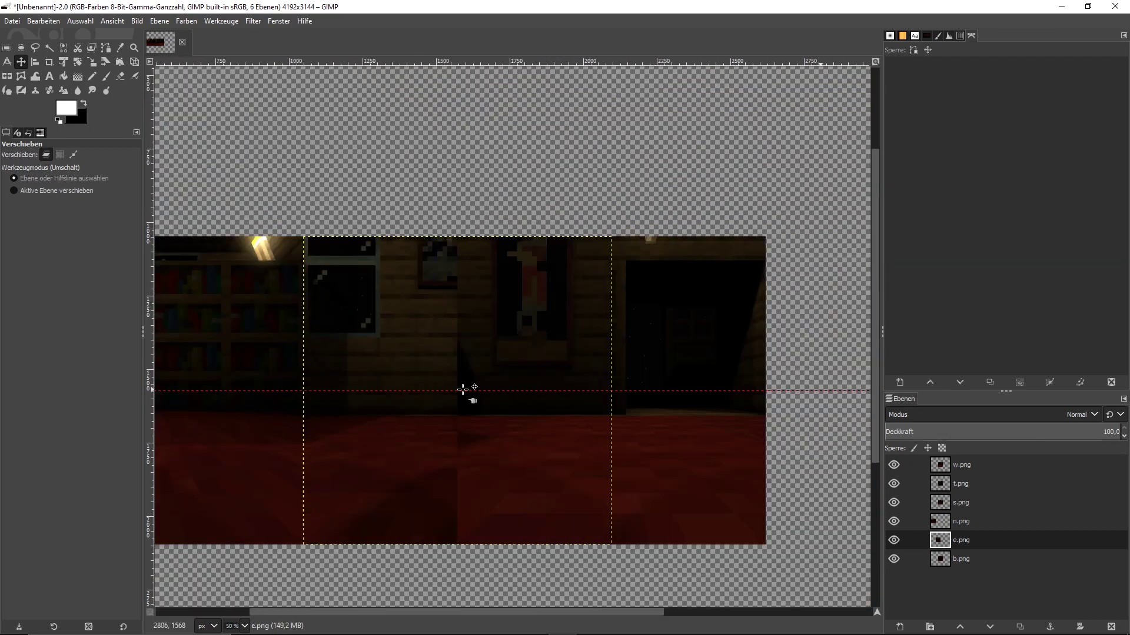
Move the s.png layer along the guide to a rough position in the right part of the row.
{"action": "left_click", "coordinate": [972, 502]}
{"action": "left_click_drag", "start_coordinate": [518, 300], "coordinate": [814, 300]}
{"action": "scroll", "coordinate": [789, 385], "scroll_direction": "up", "scroll_amount": 8, "text": "ctrl"}
{"action": "scroll", "coordinate": [559, 419], "scroll_direction": "down", "scroll_amount": 9, "text": "ctrl"}
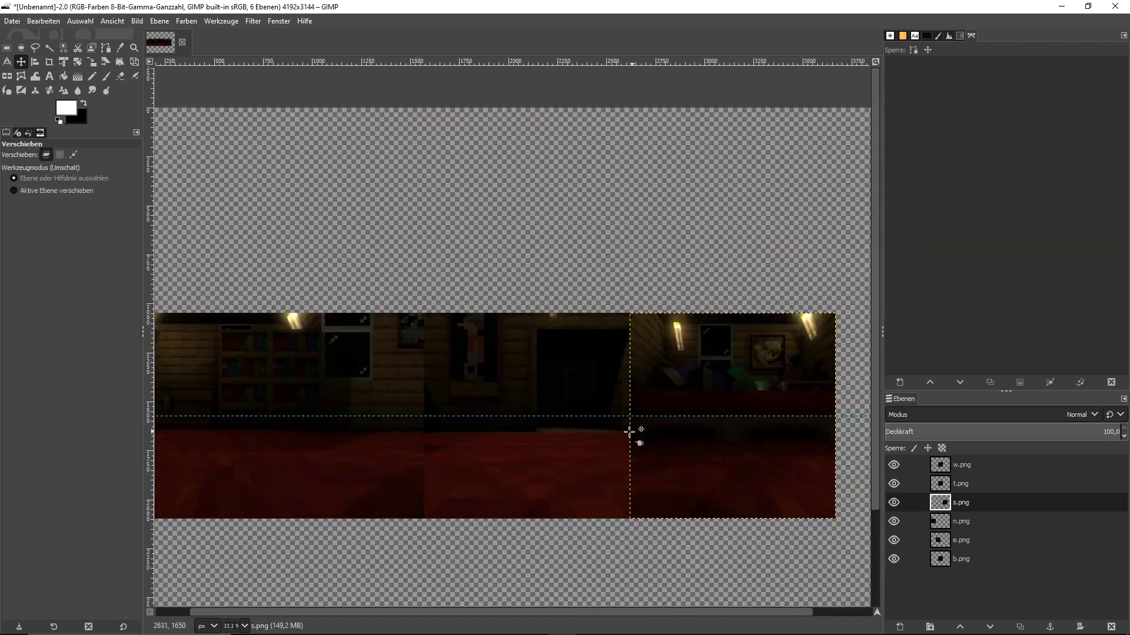
{"action": "left_click_drag", "start_coordinate": [782, 475], "coordinate": [841, 475]}
Place the t.png layer roughly above the middle row and the b.png layer roughly below it.
{"action": "left_click", "coordinate": [974, 485]}
{"action": "left_click_drag", "start_coordinate": [527, 315], "coordinate": [756, 342]}
{"action": "left_click_drag", "start_coordinate": [756, 412], "coordinate": [345, 181]}
{"action": "left_click", "coordinate": [974, 540]}
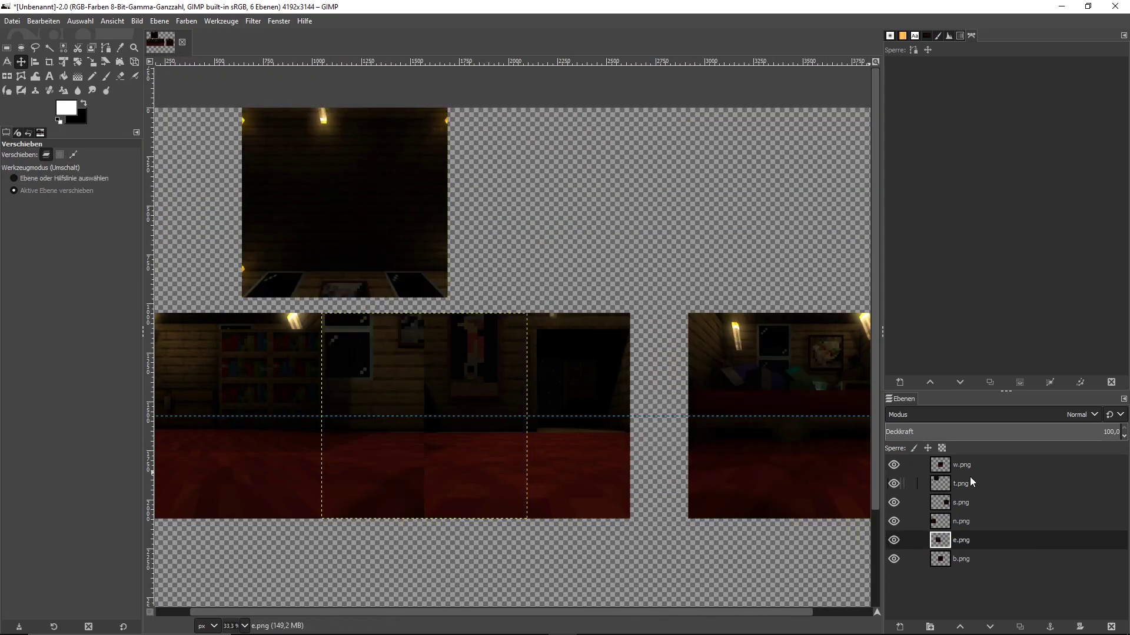
{"action": "left_click", "coordinate": [970, 559]}
{"action": "left_click_drag", "start_coordinate": [499, 376], "coordinate": [305, 582]}
Move the w.png layer to the right end of the row and fit s.png flush against the right side of e.png.
{"action": "left_click", "coordinate": [970, 541]}
{"action": "left_click", "coordinate": [986, 503]}
{"action": "left_click", "coordinate": [978, 465]}
{"action": "left_click_drag", "start_coordinate": [604, 367], "coordinate": [867, 429]}
{"action": "left_click", "coordinate": [978, 503]}
{"action": "scroll", "coordinate": [539, 407], "scroll_direction": "up", "scroll_amount": 5, "text": "ctrl"}
{"action": "left_click_drag", "start_coordinate": [724, 408], "coordinate": [644, 372]}
{"action": "scroll", "coordinate": [596, 377], "scroll_direction": "down", "scroll_amount": 4, "text": "ctrl"}
{"action": "scroll", "coordinate": [640, 376], "scroll_direction": "down", "scroll_amount": 2, "text": "ctrl"}
Align the w.png layer flush with the right side of s.png, centred on the guide.
{"action": "left_click", "coordinate": [985, 556]}
{"action": "left_click", "coordinate": [980, 465]}
{"action": "scroll", "coordinate": [644, 372], "scroll_direction": "up", "scroll_amount": 4, "text": "ctrl"}
{"action": "left_click_drag", "start_coordinate": [558, 378], "coordinate": [522, 330]}
{"action": "scroll", "coordinate": [506, 406], "scroll_direction": "down", "scroll_amount": 4, "text": "ctrl"}
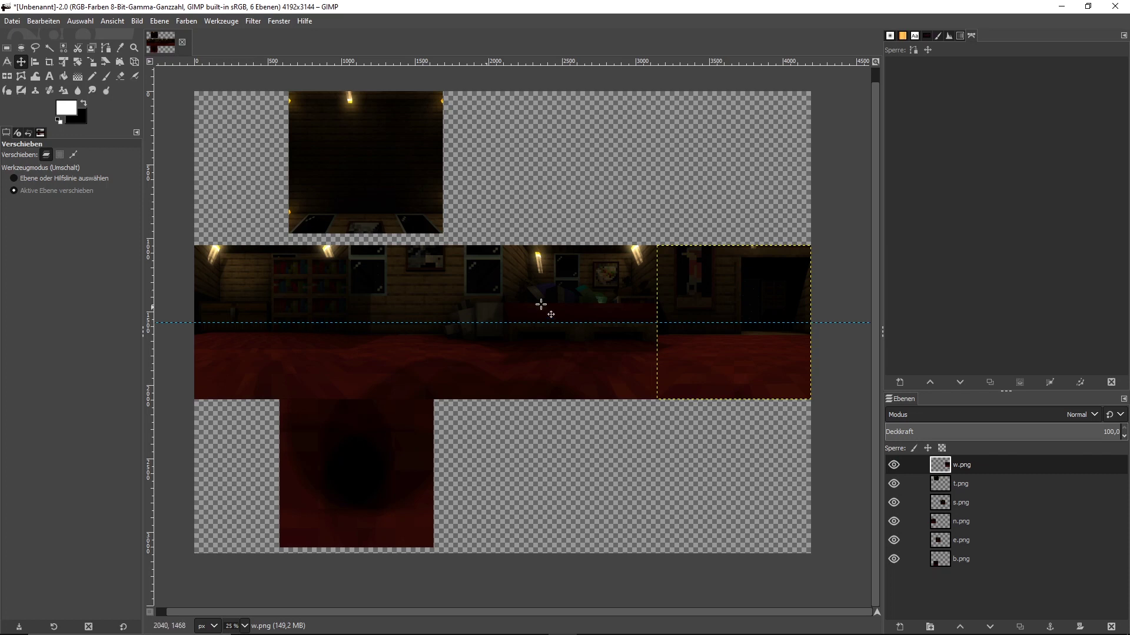
Align the b.png layer directly below e.png so that their edges meet without a gap.
{"action": "left_click", "coordinate": [975, 541]}
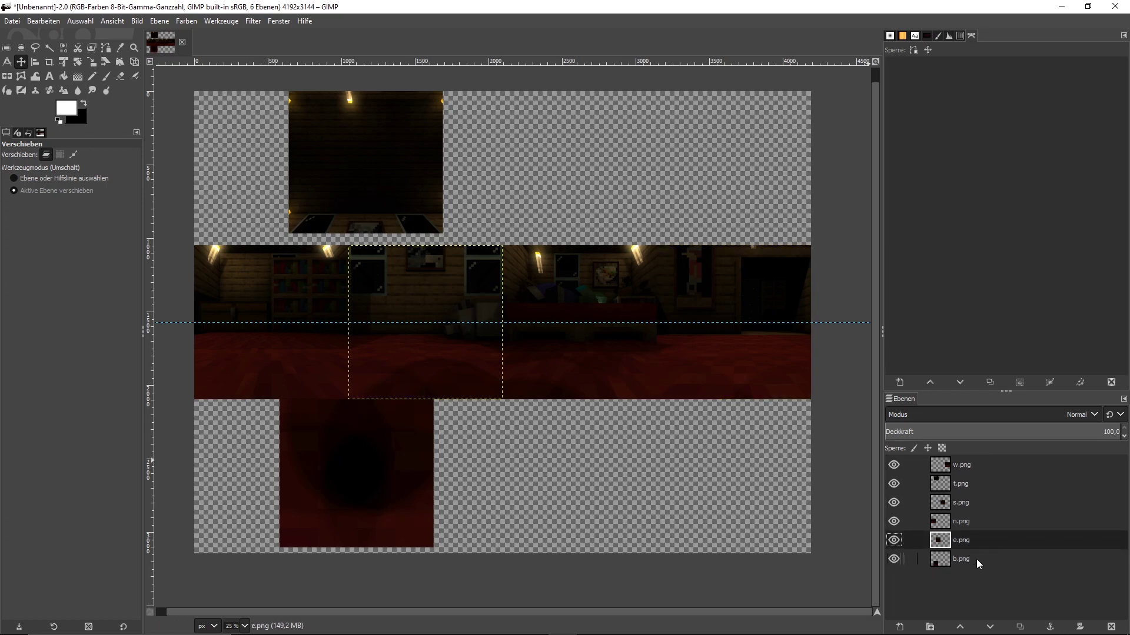
{"action": "left_click", "coordinate": [980, 559]}
{"action": "left_click_drag", "start_coordinate": [338, 444], "coordinate": [392, 453]}
{"action": "scroll", "coordinate": [353, 455], "scroll_direction": "up", "scroll_amount": 2, "text": "ctrl"}
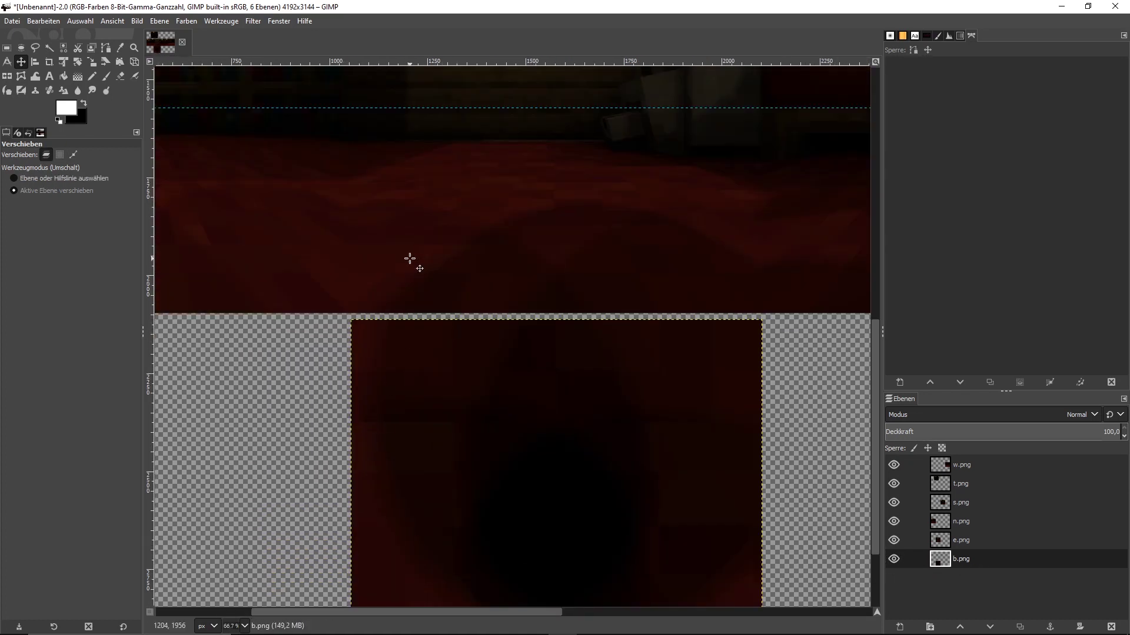
{"action": "scroll", "coordinate": [462, 266], "scroll_direction": "up", "scroll_amount": 1, "text": "ctrl"}
{"action": "left_click_drag", "start_coordinate": [319, 392], "coordinate": [319, 390]}
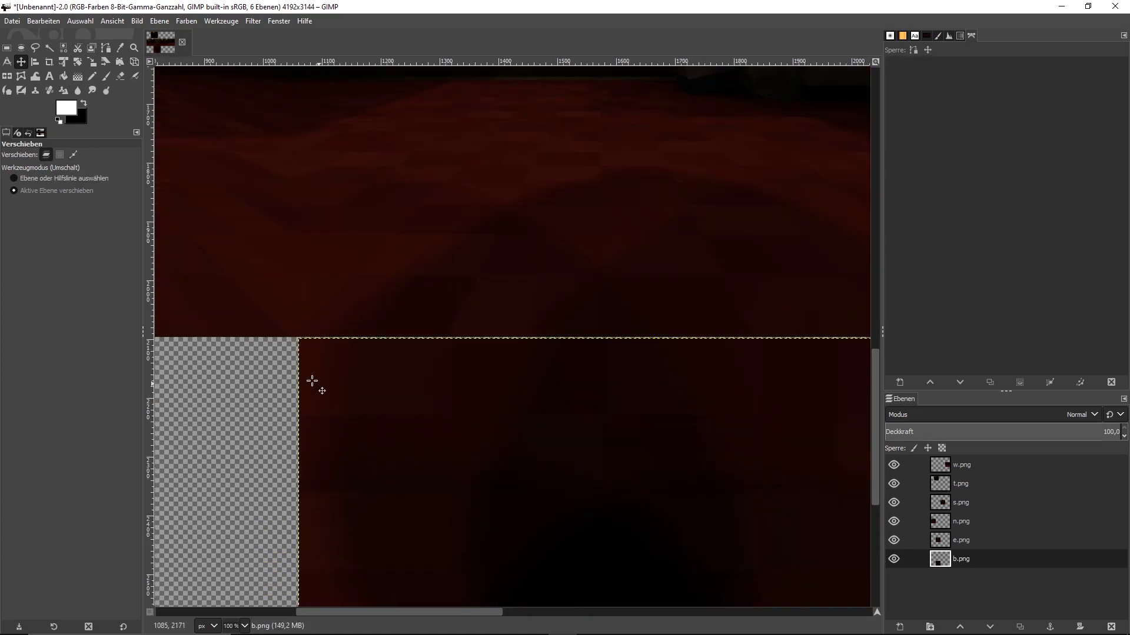
{"action": "scroll", "coordinate": [304, 377], "scroll_direction": "up", "scroll_amount": 4, "text": "ctrl"}
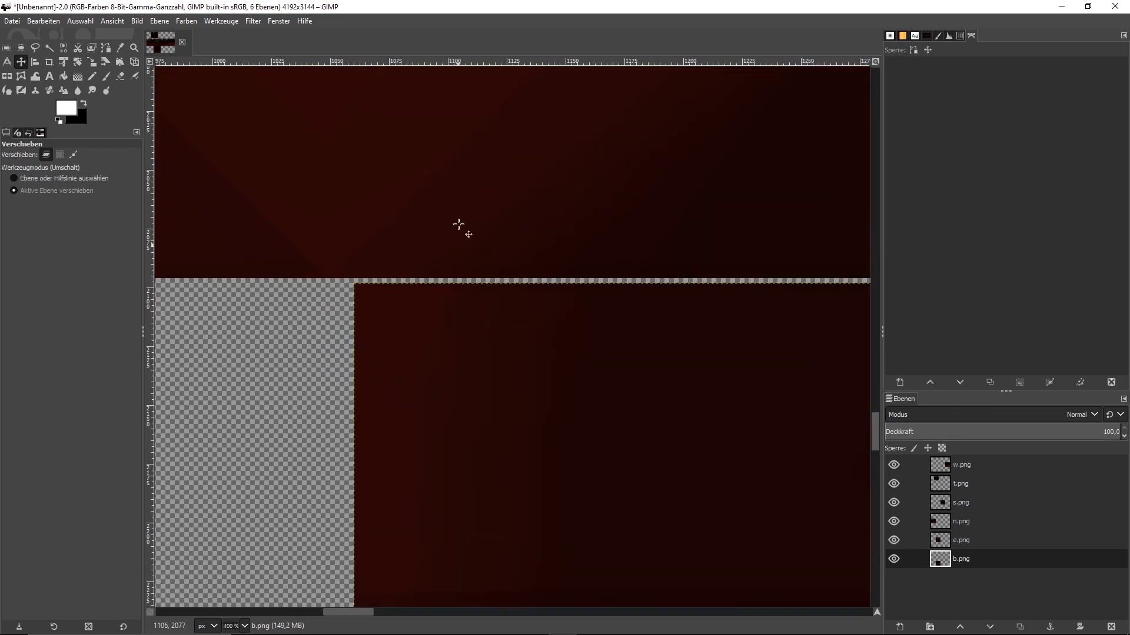
{"action": "left_click", "coordinate": [986, 546]}
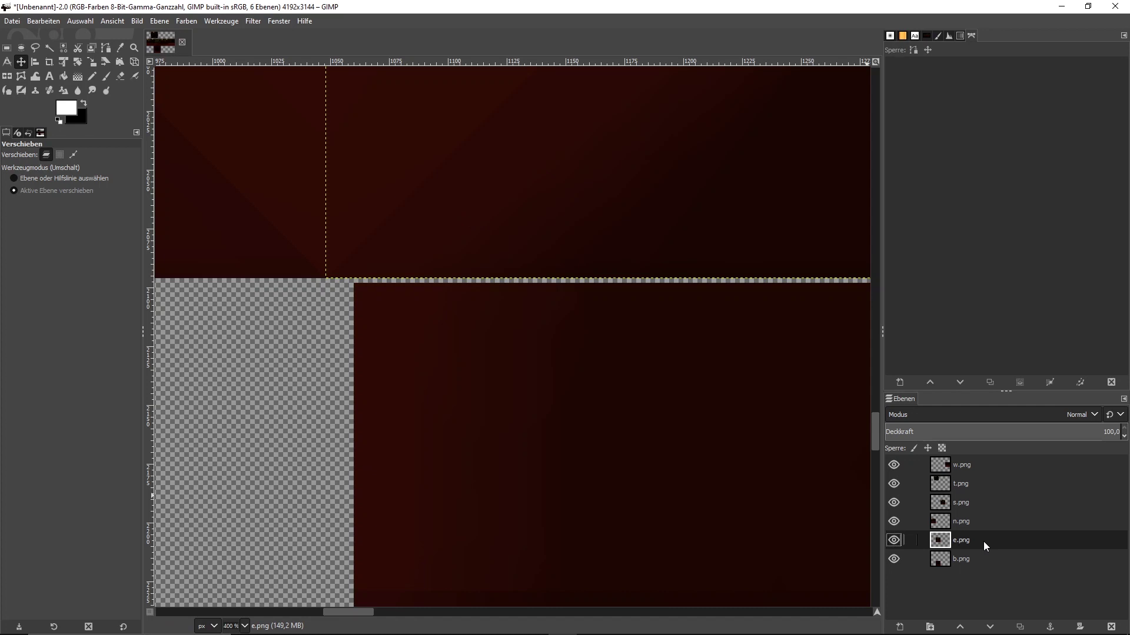
{"action": "left_click", "coordinate": [973, 556]}
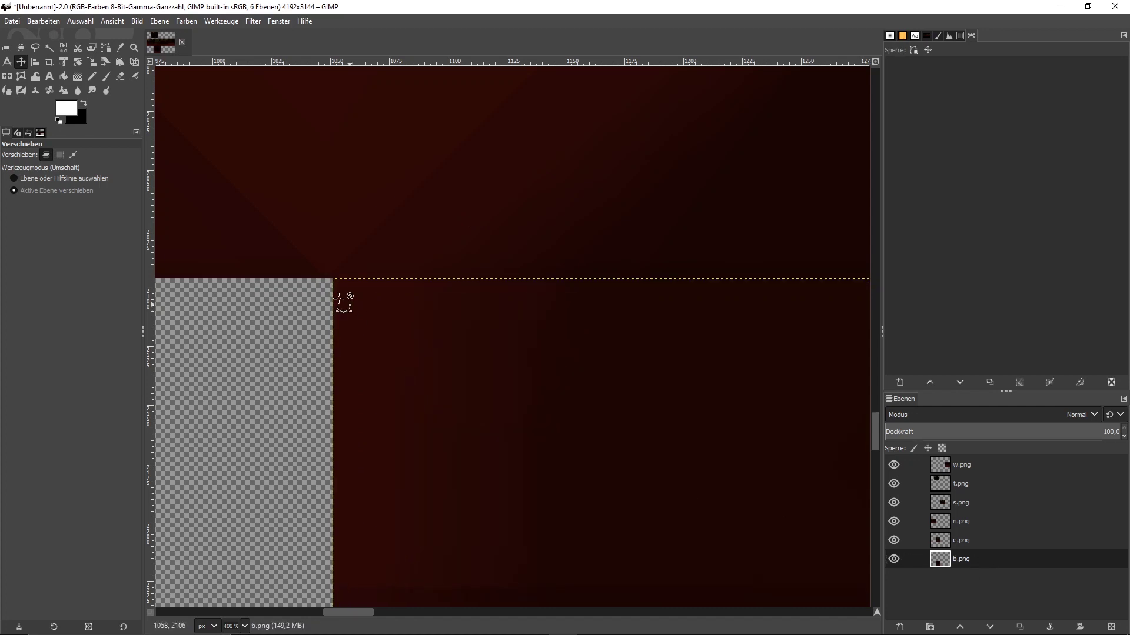
{"action": "left_click_drag", "start_coordinate": [490, 352], "coordinate": [489, 401]}
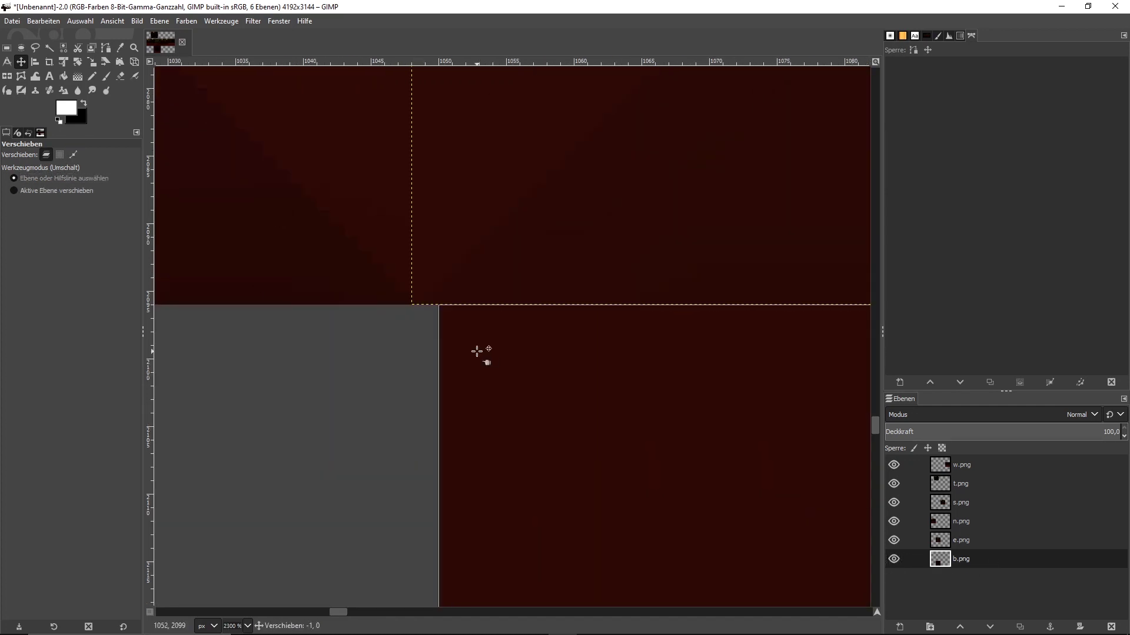
Align the t.png layer directly above e.png to complete the cross and remove the horizontal guide.
{"action": "scroll", "coordinate": [477, 352], "scroll_direction": "down", "scroll_amount": 8, "text": "ctrl"}
{"action": "scroll", "coordinate": [461, 423], "scroll_direction": "up", "scroll_amount": 8, "text": "ctrl"}
{"action": "scroll", "coordinate": [489, 400], "scroll_direction": "down", "scroll_amount": 12, "text": "ctrl"}
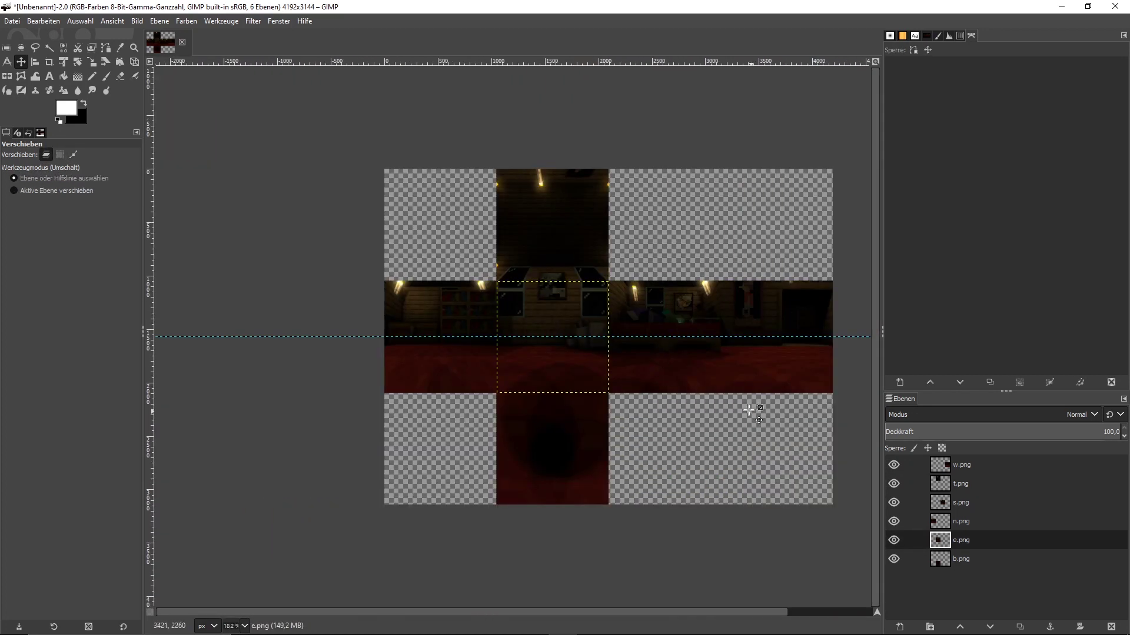
{"action": "left_click_drag", "start_coordinate": [335, 337], "coordinate": [161, 35]}
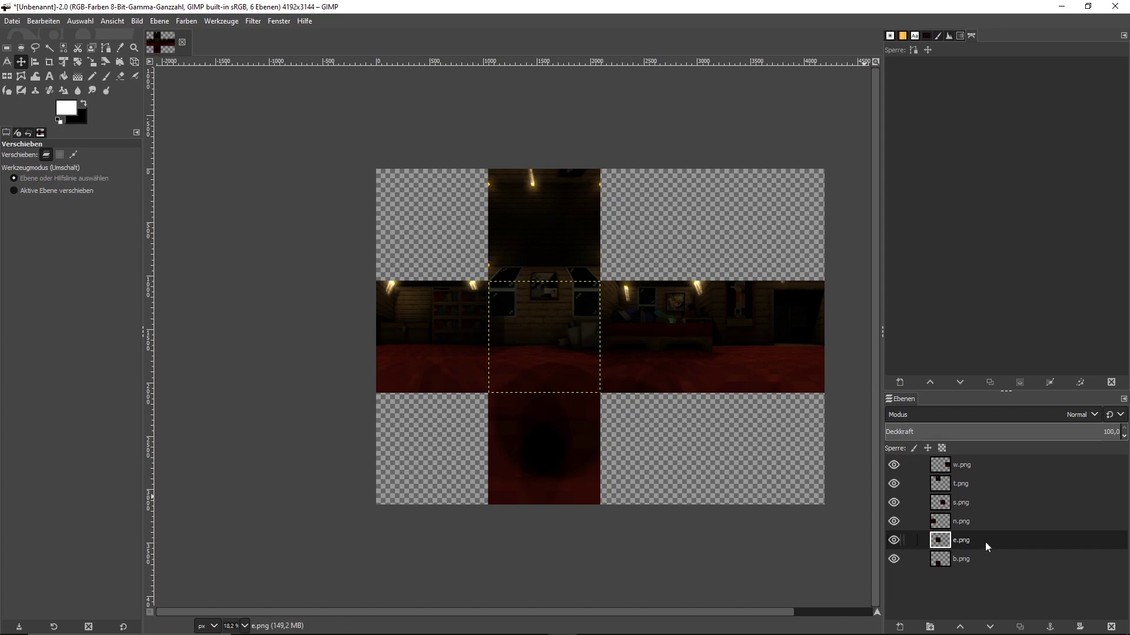
Export the assembled cross image to the temp folder as CubeMap.png.
{"action": "left_click", "coordinate": [13, 21]}
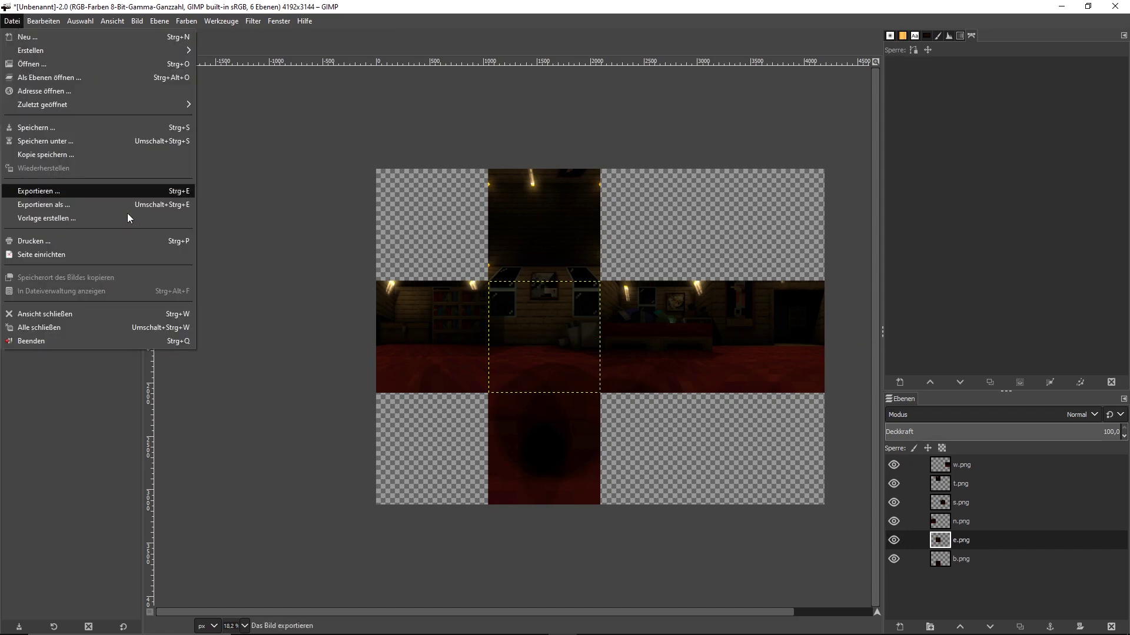
{"action": "left_click", "coordinate": [107, 204]}
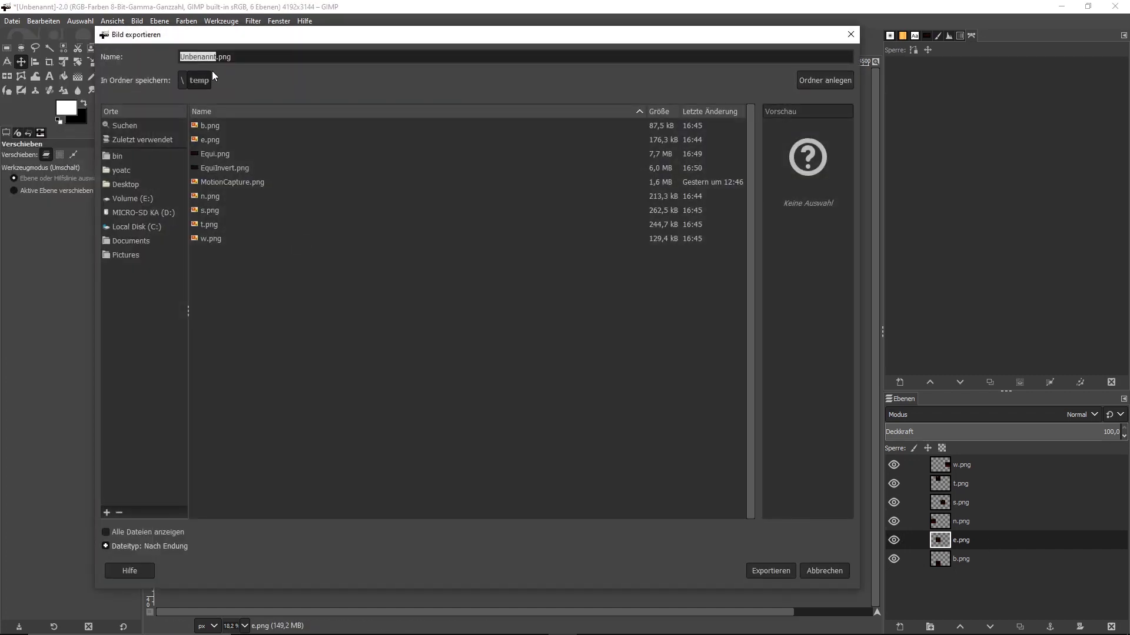
{"action": "type", "text": "CubeM"}
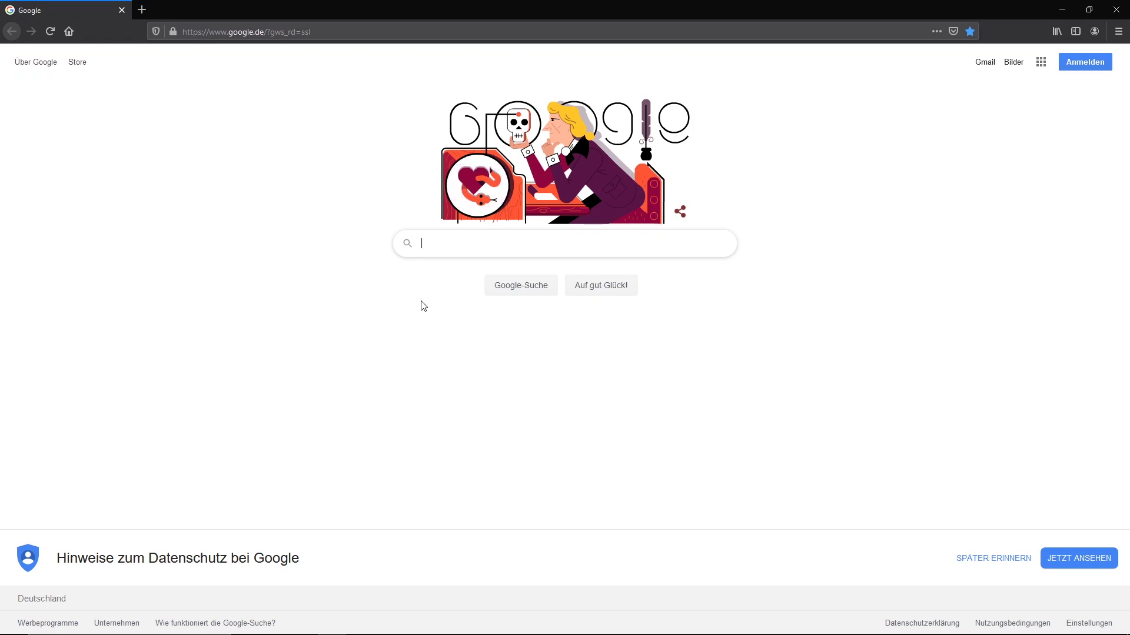
In the web browser, search for 360 toolkit and open the Cubemap to Equirectangular converter on 360toolkit.co.
{"action": "type", "text": "360 t"}
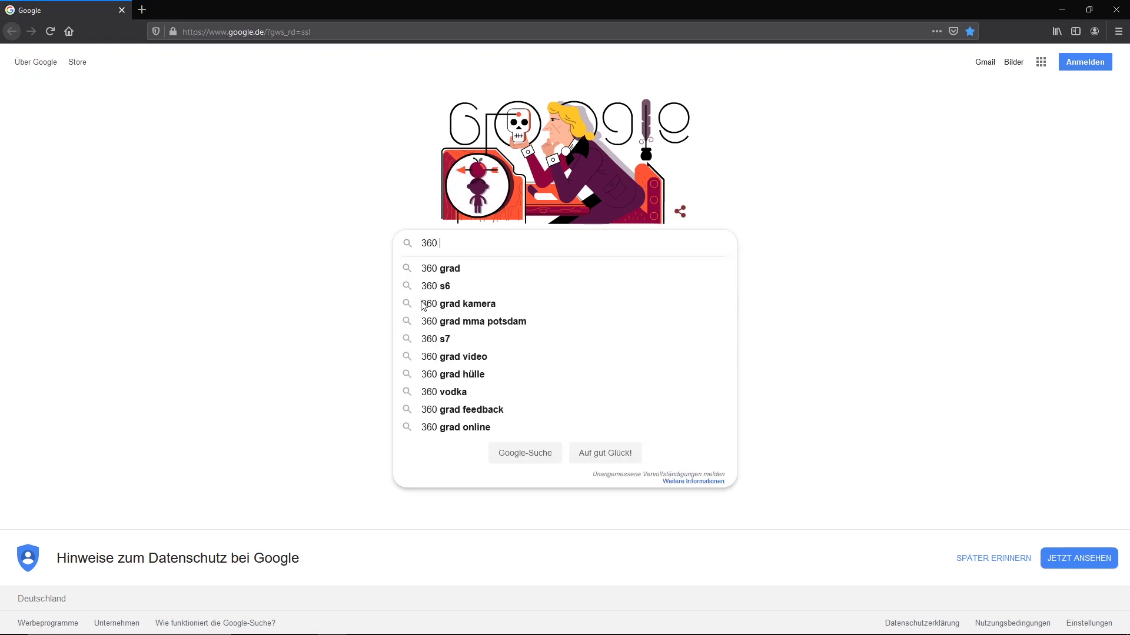
{"action": "type", "text": "oolkit"}
{"action": "key", "text": "Return"}
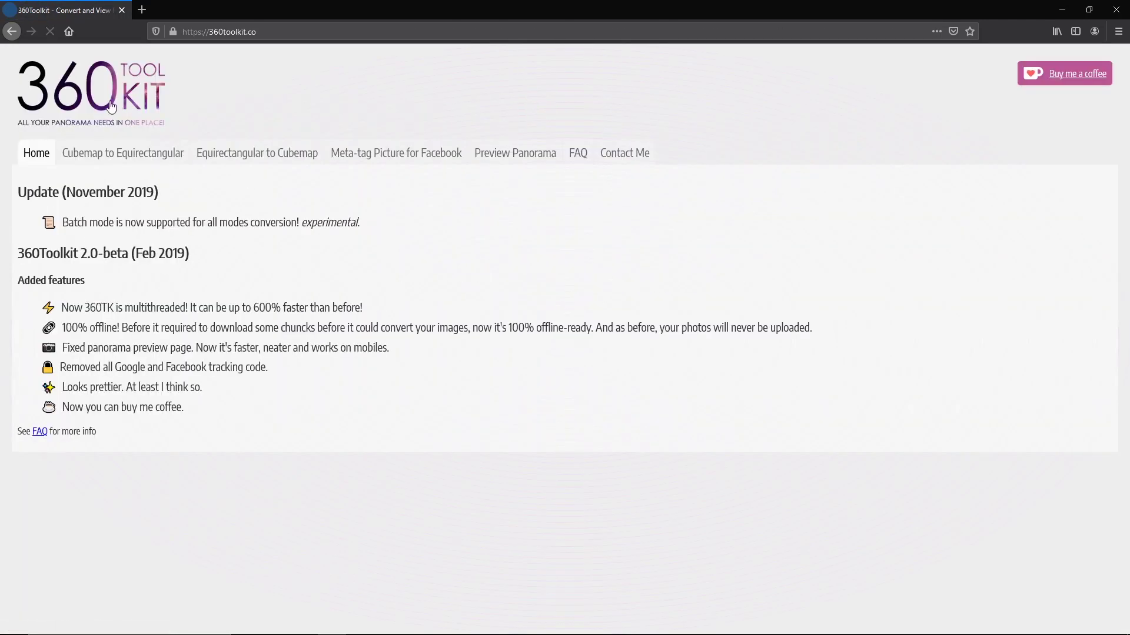
{"action": "left_click", "coordinate": [104, 154]}
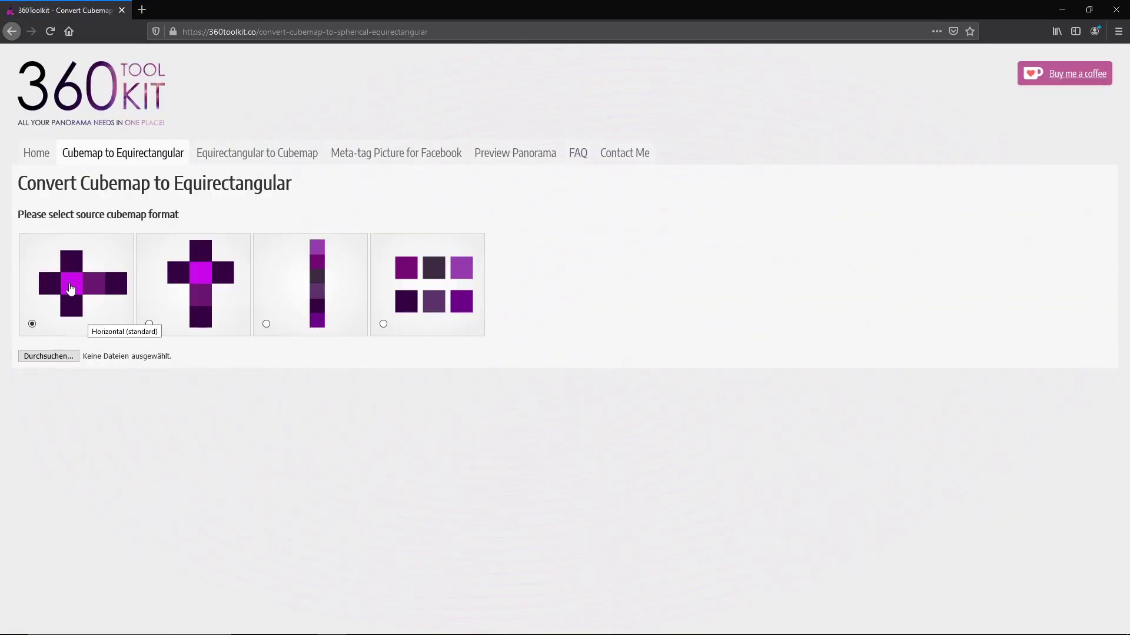
Choose the horizontal (standard) cubemap format and load CubeMap.png from the temp folder on Volume (E:) for conversion.
{"action": "left_click", "coordinate": [94, 276]}
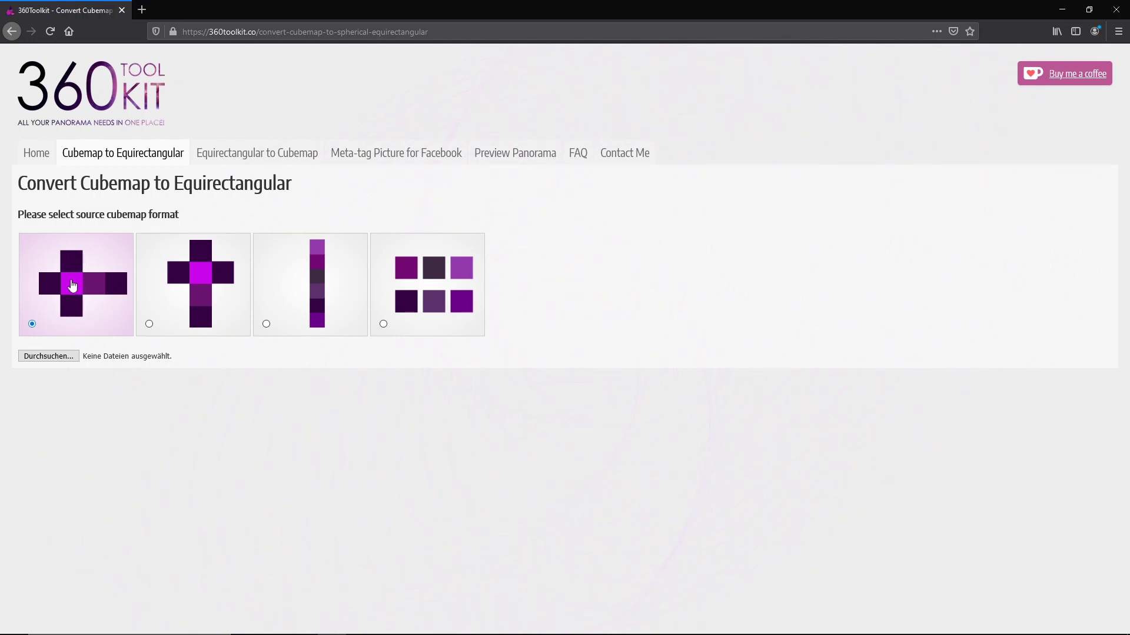
{"action": "left_click", "coordinate": [54, 360]}
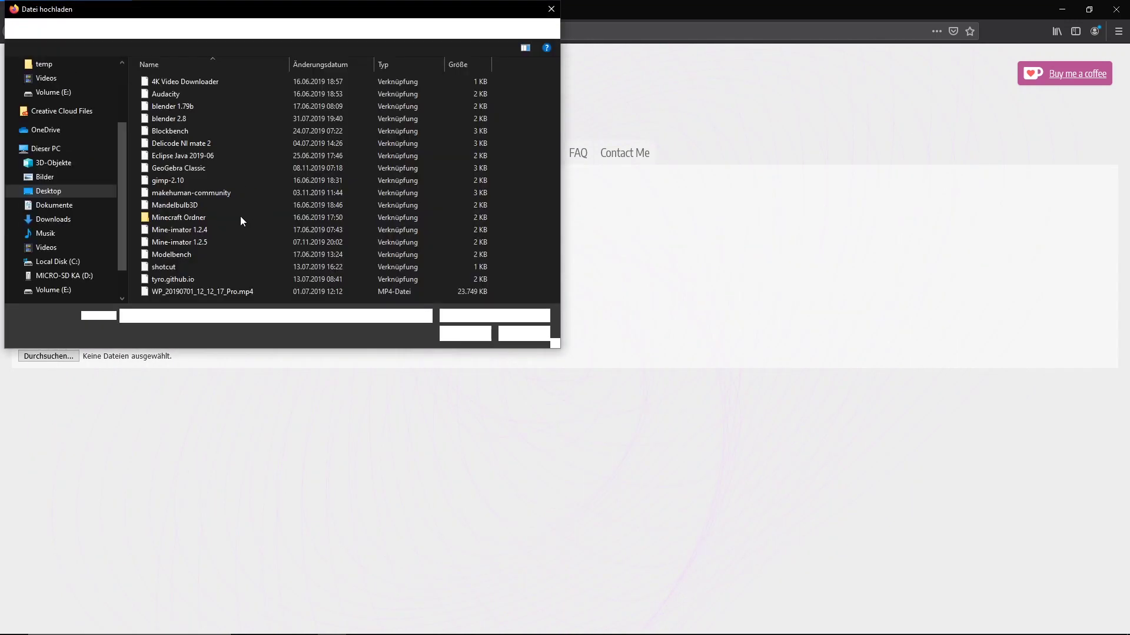
{"action": "scroll", "coordinate": [80, 244], "scroll_direction": "down", "scroll_amount": 2}
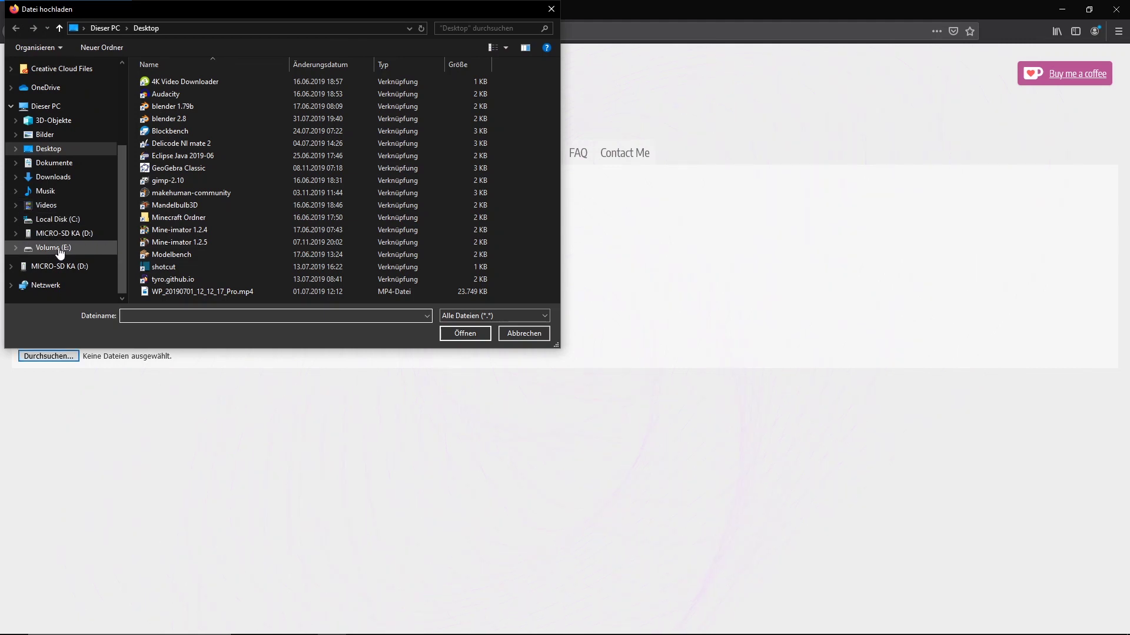
{"action": "left_click", "coordinate": [54, 248]}
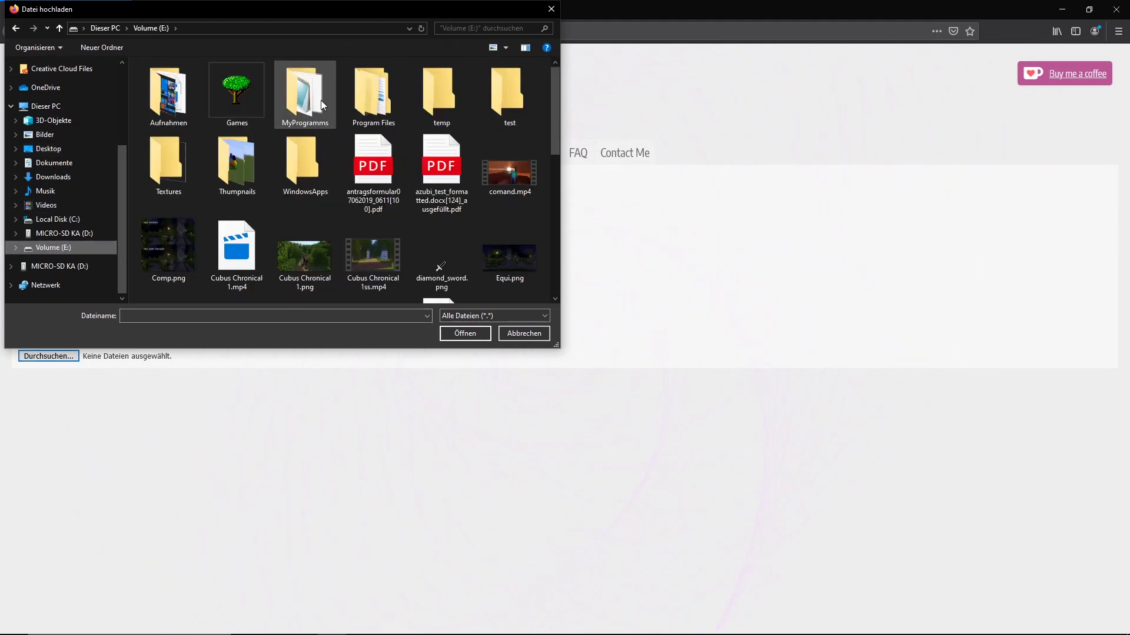
{"action": "double_click", "coordinate": [467, 104]}
{"action": "left_click", "coordinate": [237, 94]}
{"action": "left_click", "coordinate": [464, 333]}
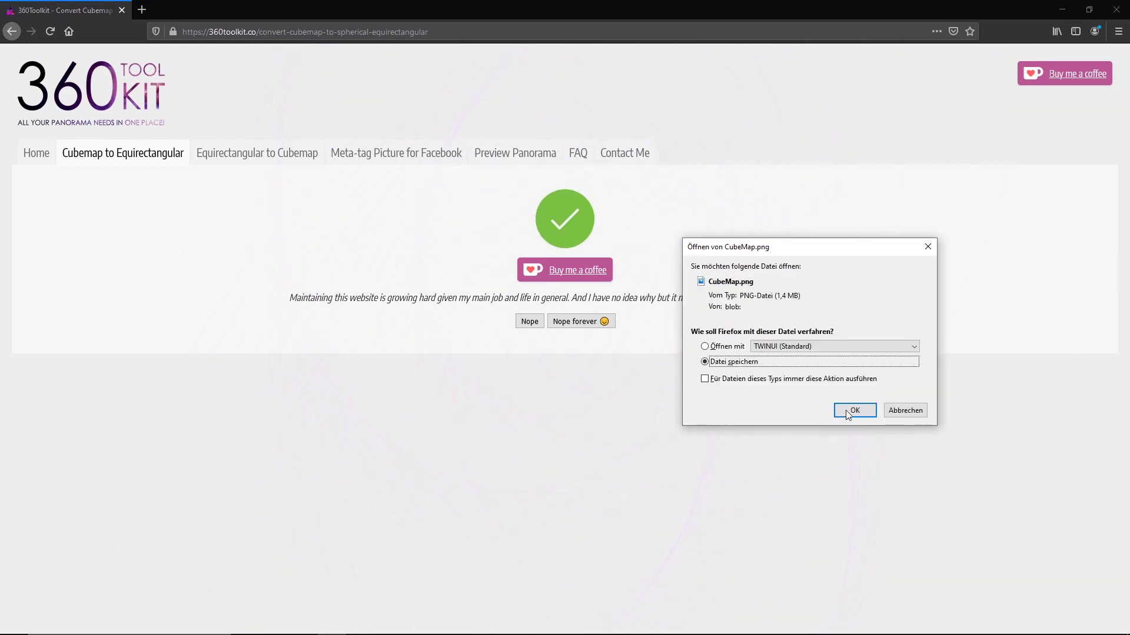
Save the converted CubeMap.png and open it from its download folder to view the panorama.
{"action": "left_click", "coordinate": [855, 410]}
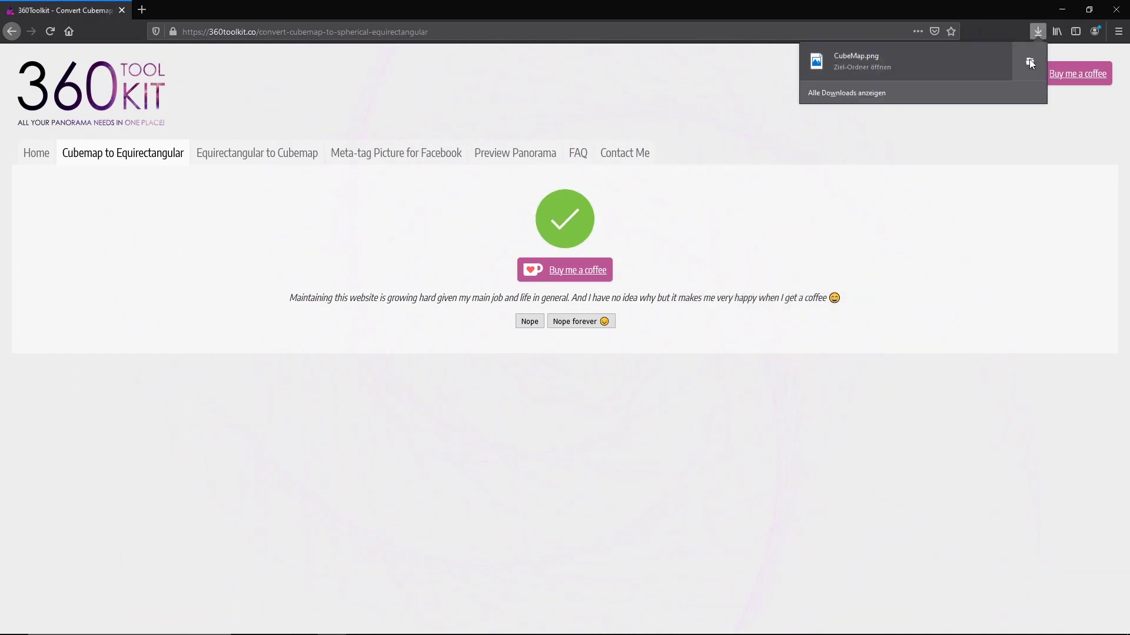
{"action": "left_click", "coordinate": [1017, 69]}
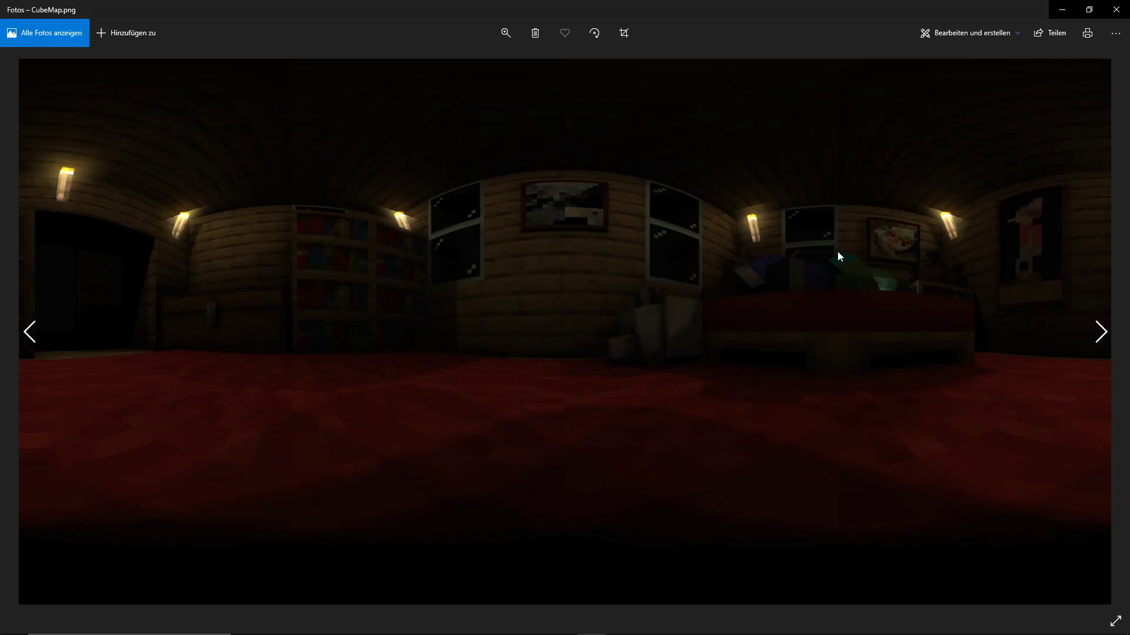
{"action": "double_click", "coordinate": [171, 204]}
{"action": "double_click", "coordinate": [422, 265]}
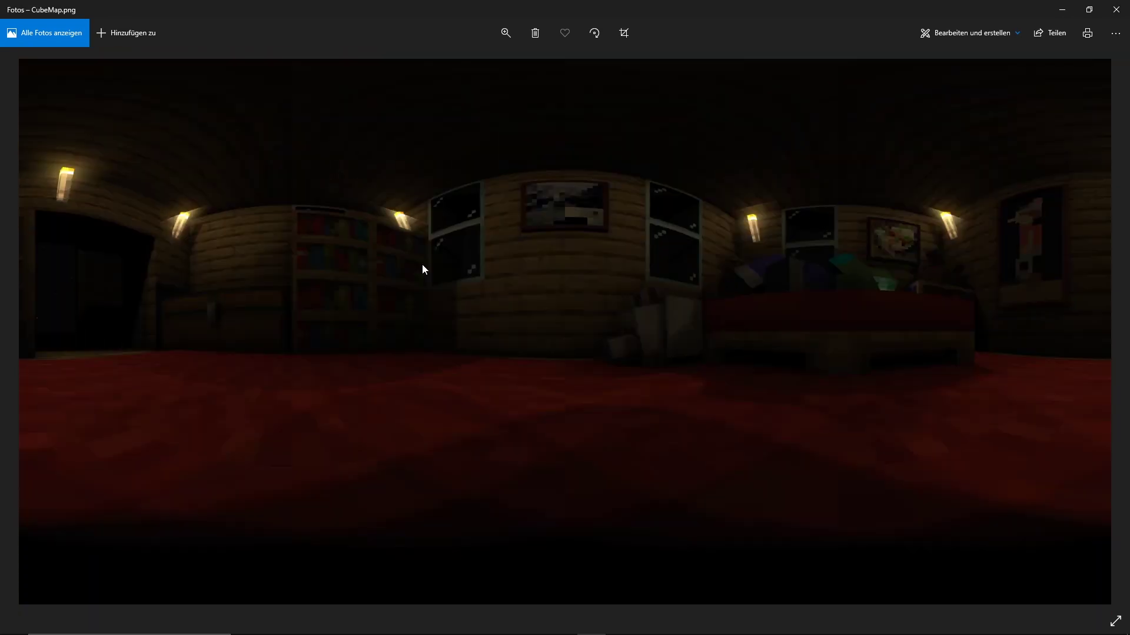
Examine the converted panorama up close around the framed painting and close the image.
{"action": "double_click", "coordinate": [571, 183]}
{"action": "scroll", "coordinate": [570, 188], "scroll_direction": "up", "scroll_amount": 5}
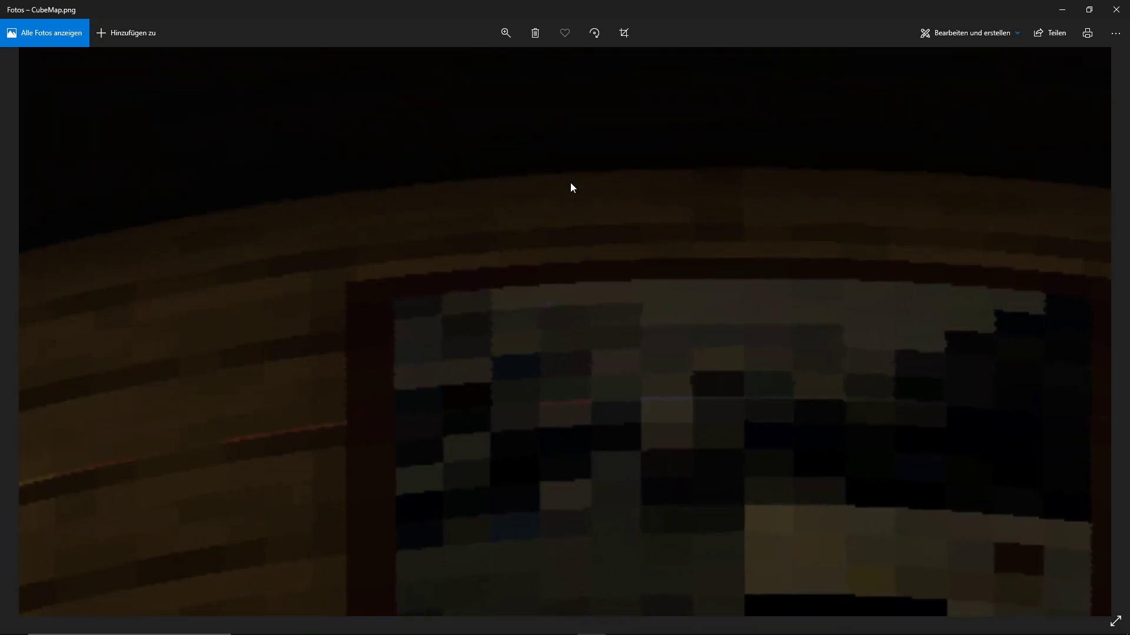
{"action": "double_click", "coordinate": [483, 358]}
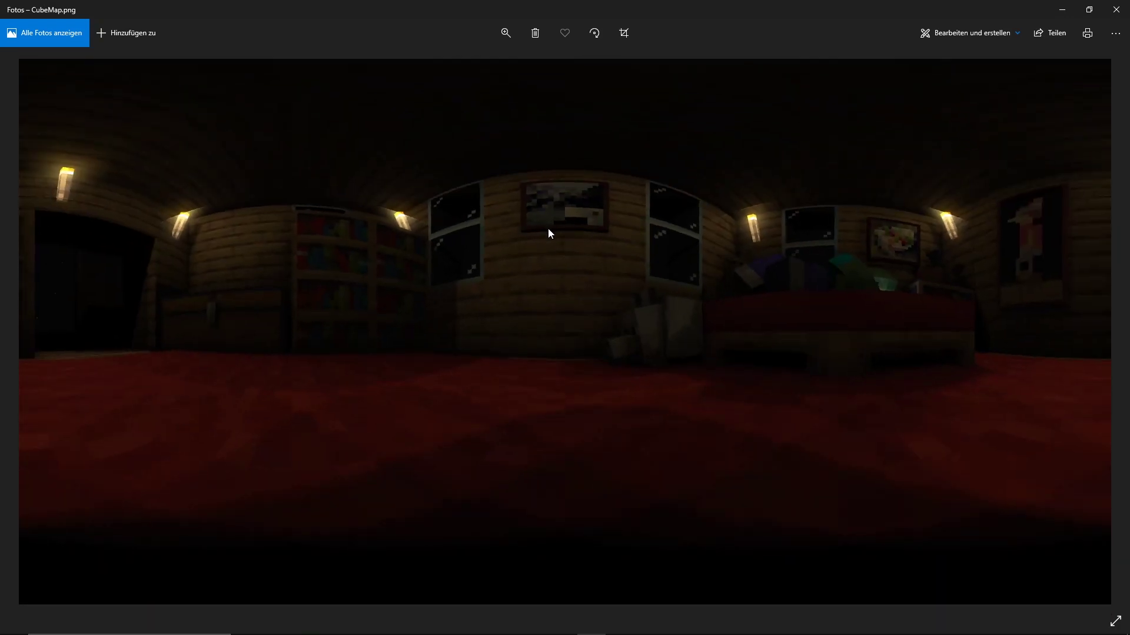
{"action": "left_click", "coordinate": [1116, 9]}
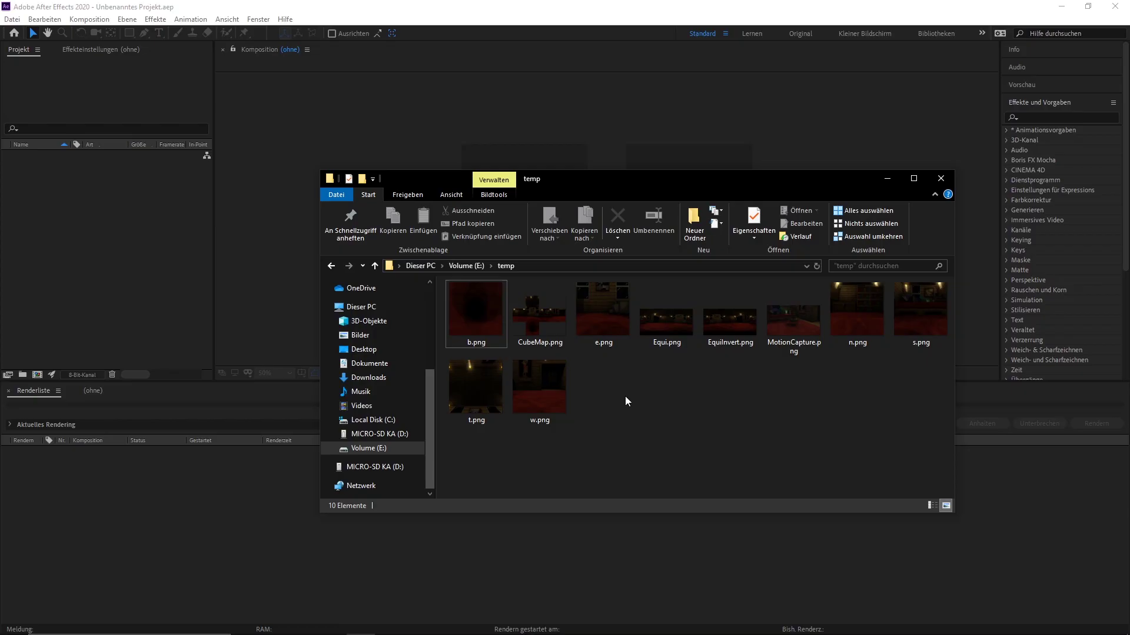
Import CubeMap.png from the temp folder into After Effects and make a single composition from it, deleting the duplicate composition.
{"action": "left_click", "coordinate": [544, 322]}
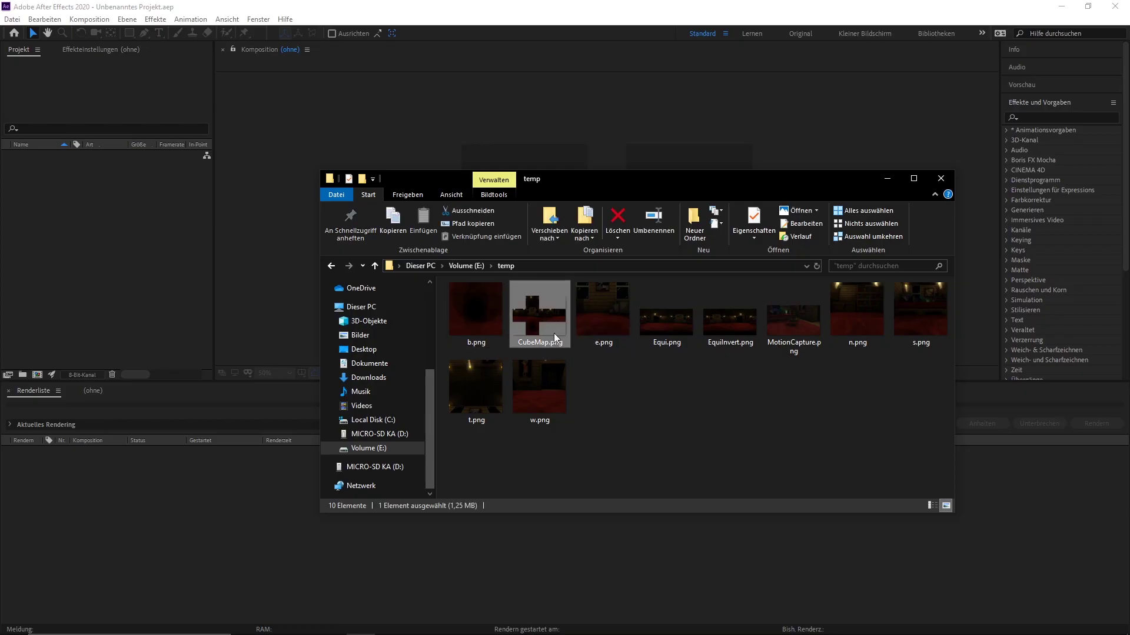
{"action": "left_click_drag", "start_coordinate": [548, 319], "coordinate": [158, 294]}
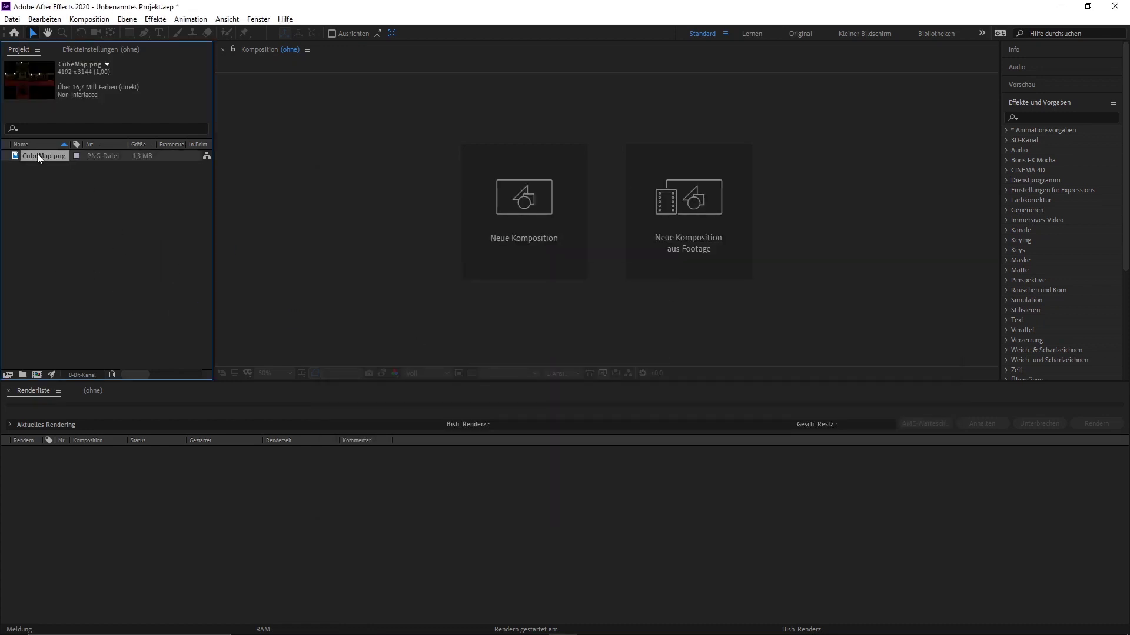
{"action": "left_click_drag", "start_coordinate": [37, 158], "coordinate": [108, 490]}
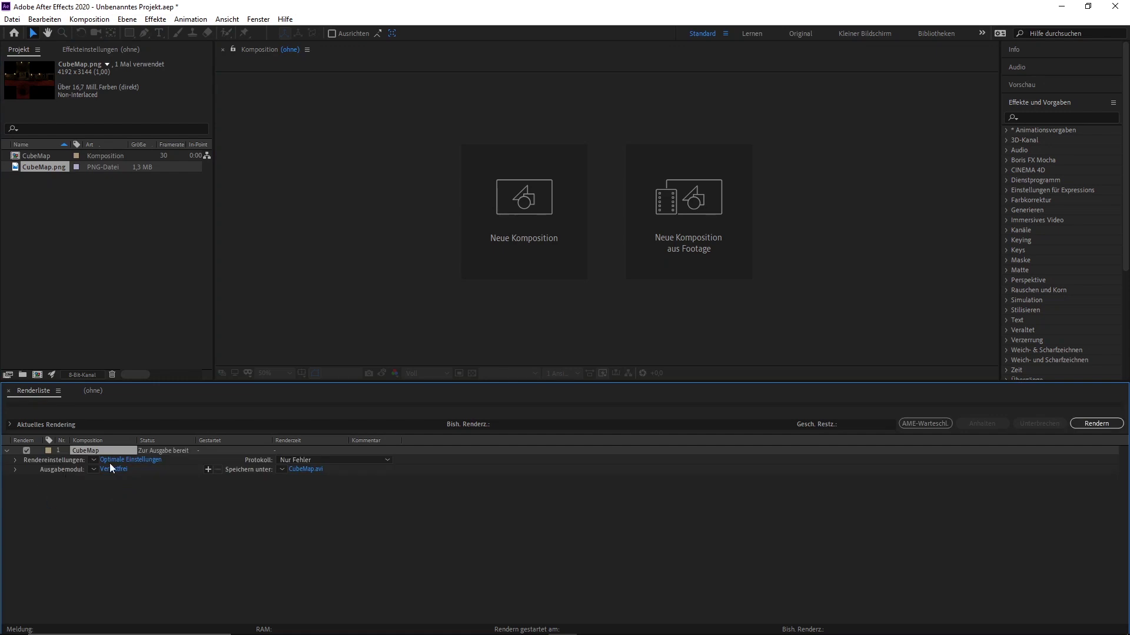
{"action": "left_click", "coordinate": [97, 396]}
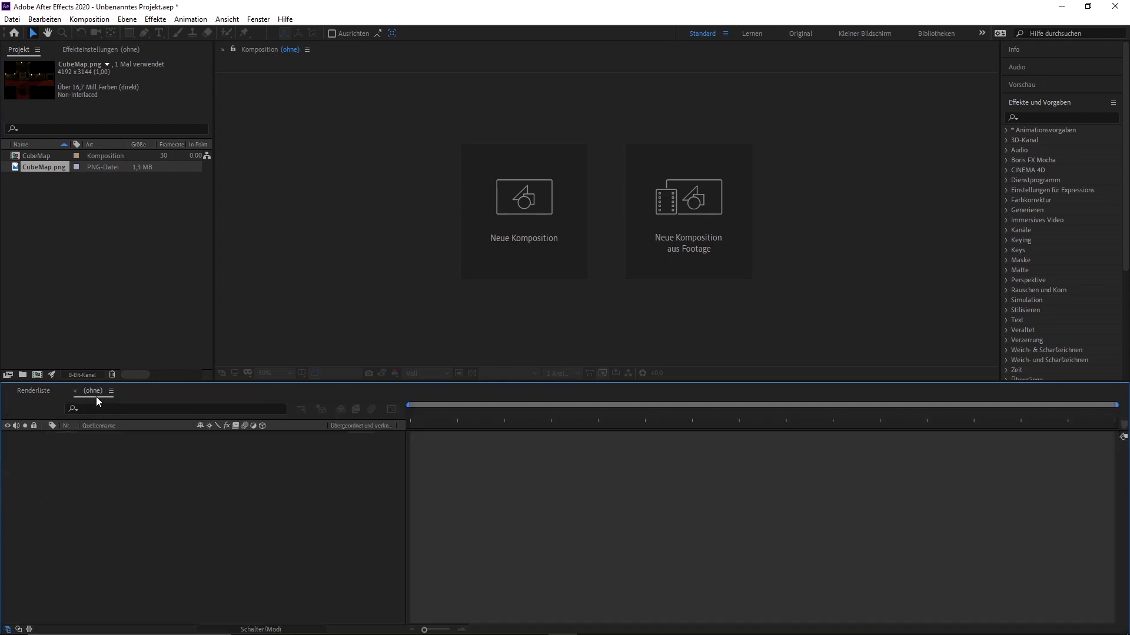
{"action": "left_click_drag", "start_coordinate": [50, 168], "coordinate": [121, 486]}
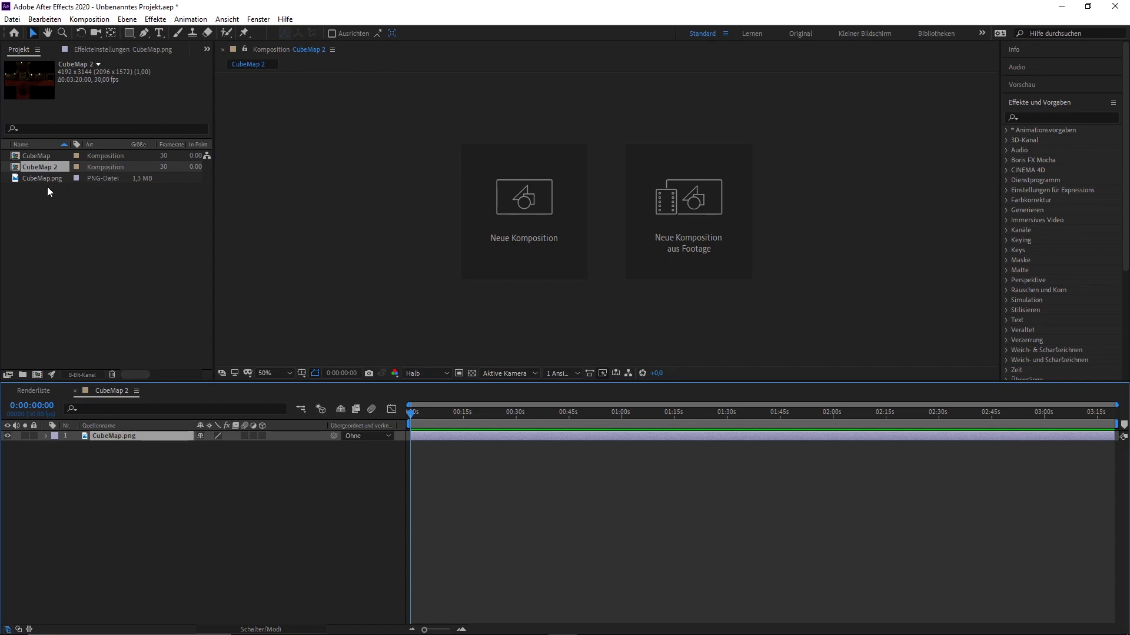
{"action": "key", "text": "Delete"}
{"action": "left_click", "coordinate": [118, 440]}
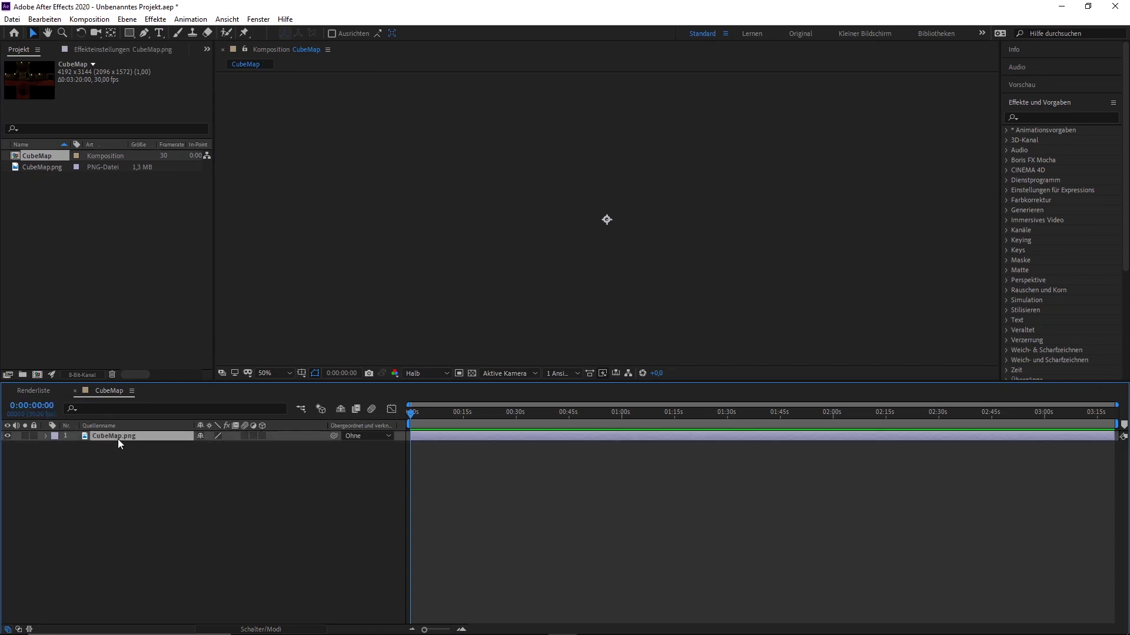
Set the CubeMap composition's preview resolution to quarter (Viertel).
{"action": "key", "text": "comma"}
{"action": "key", "text": "comma"}
{"action": "key", "text": "comma"}
{"action": "left_click", "coordinate": [415, 375]}
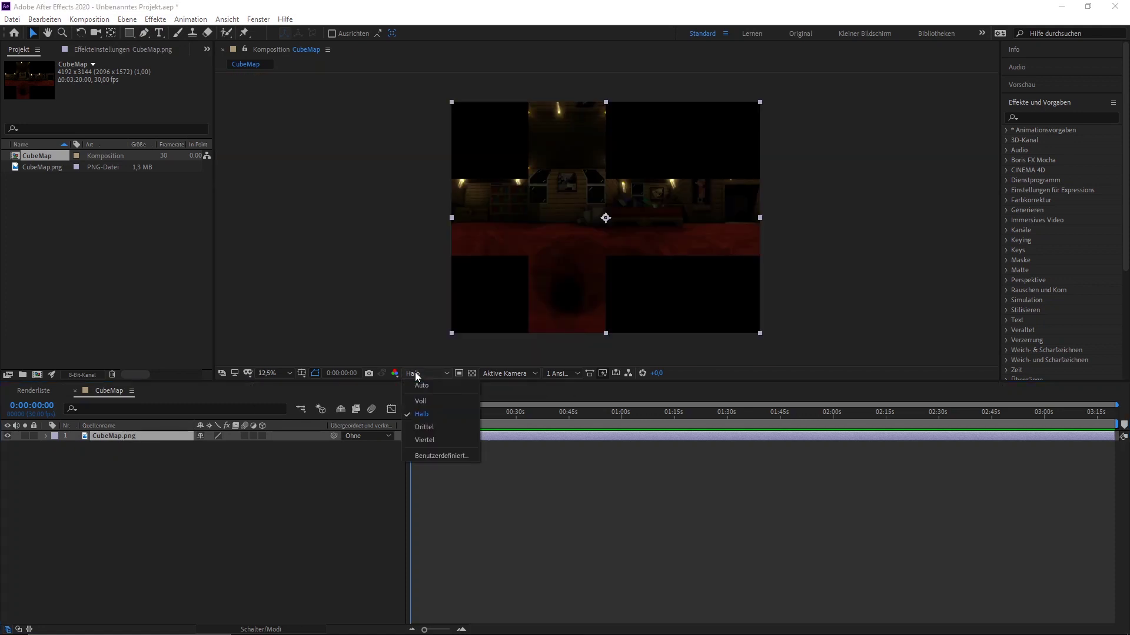
{"action": "left_click", "coordinate": [425, 440]}
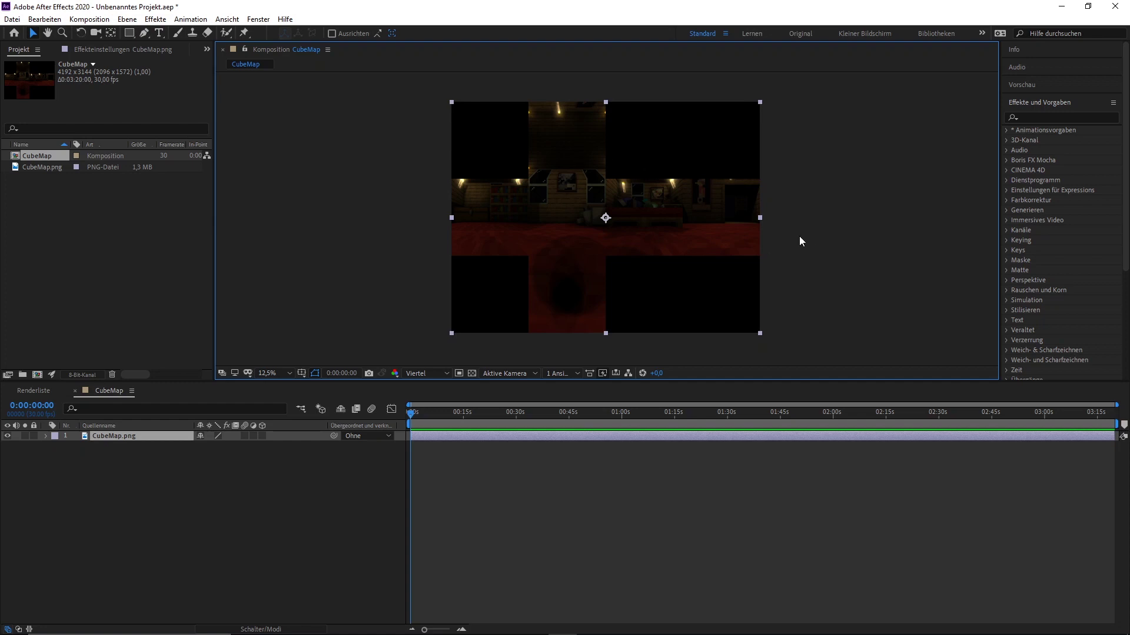
Apply the VR: Konverter effect from Immersives Video to the CubeMap.png layer.
{"action": "left_click", "coordinate": [1039, 114]}
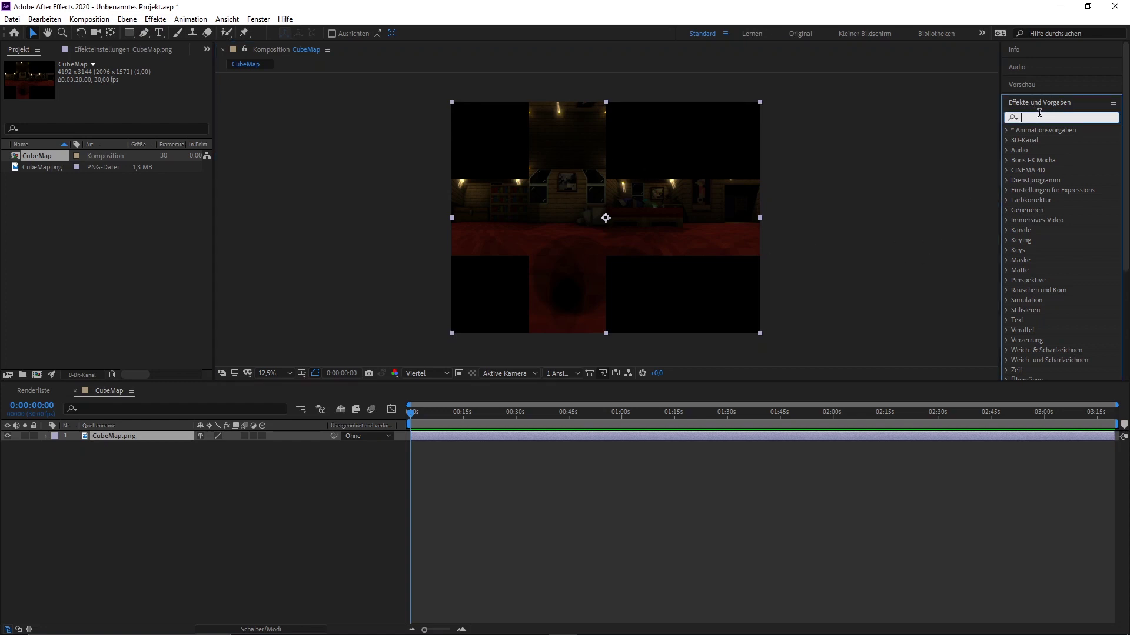
{"action": "left_click", "coordinate": [1007, 220]}
{"action": "left_click_drag", "start_coordinate": [1085, 280], "coordinate": [520, 227]}
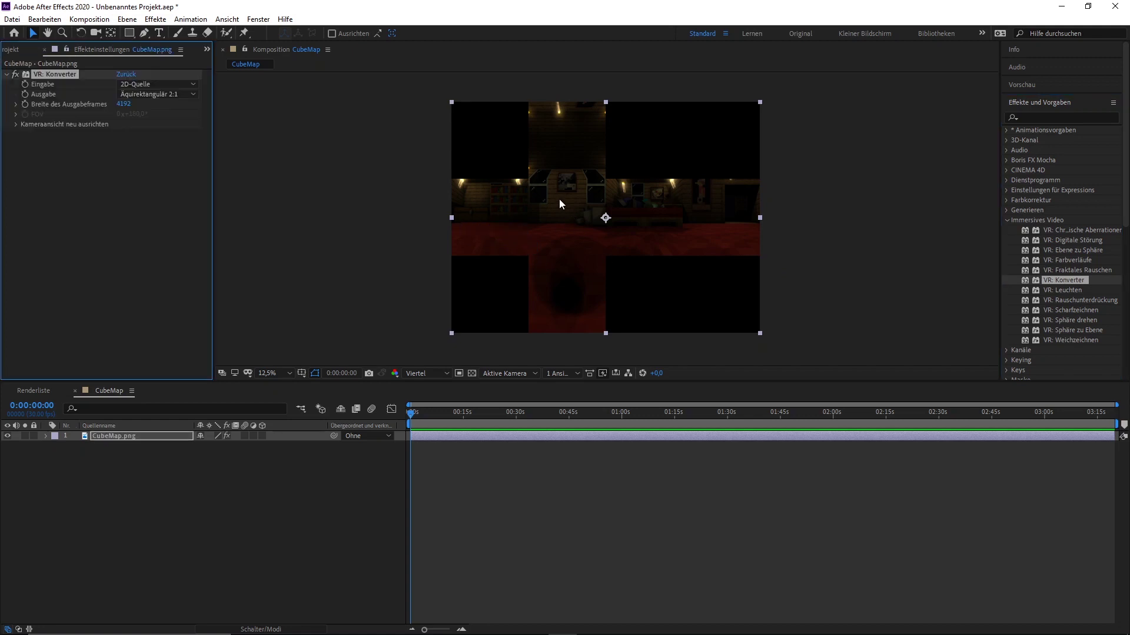
Set the VR: Konverter input to Cubemap 4:3 and keep its output at Äquirektangulär 2:1.
{"action": "left_click", "coordinate": [159, 85]}
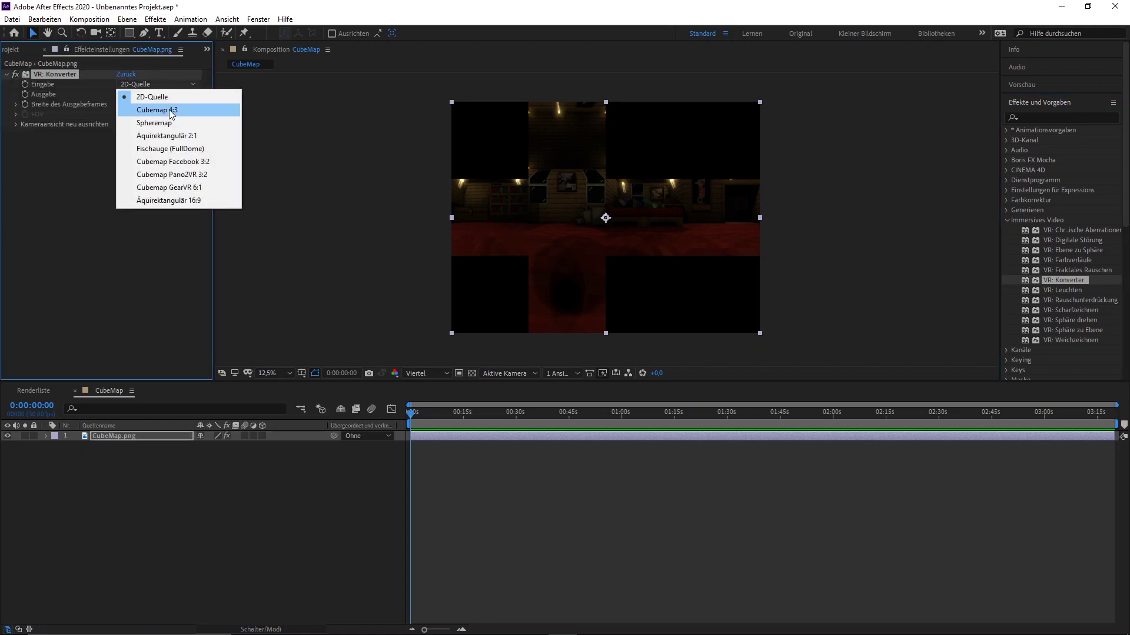
{"action": "left_click", "coordinate": [168, 110]}
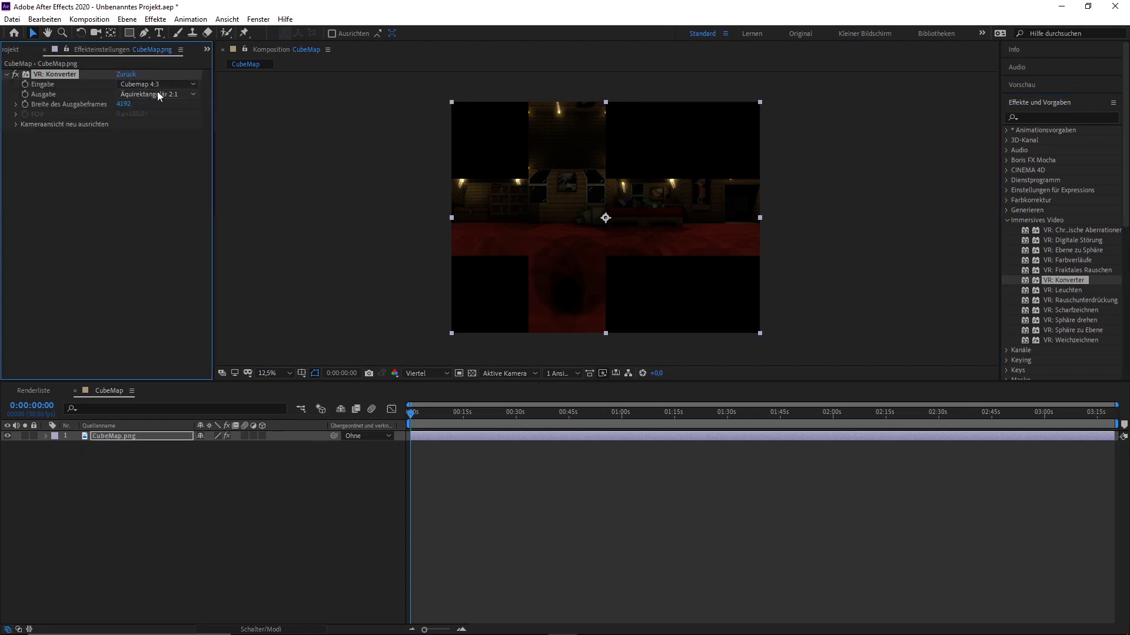
{"action": "left_click", "coordinate": [167, 95]}
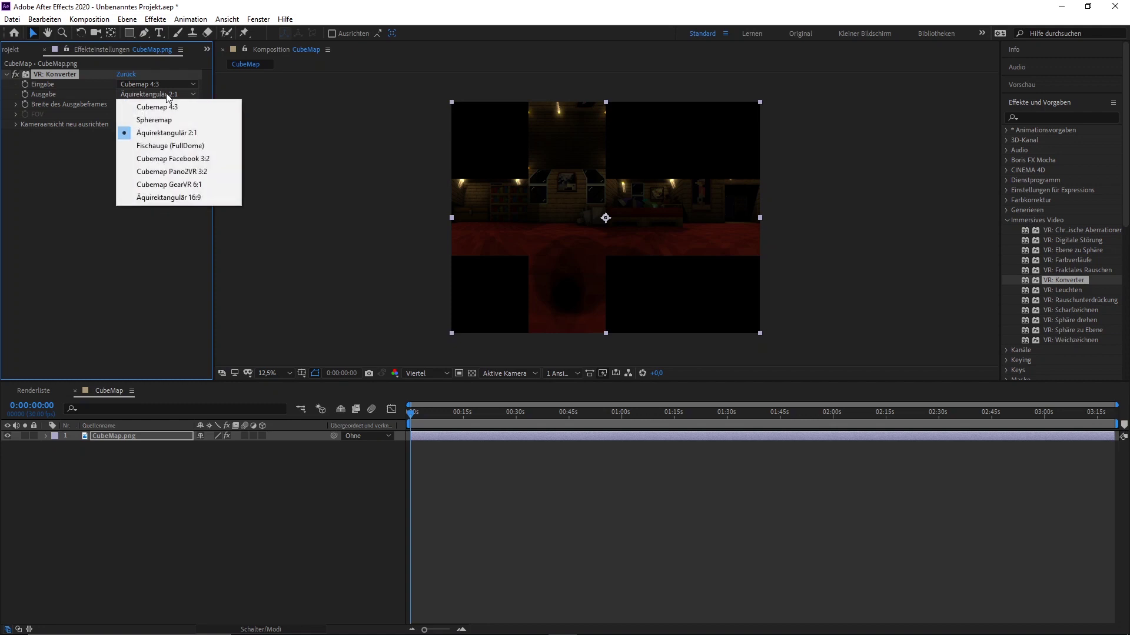
{"action": "left_click", "coordinate": [170, 133]}
Examine the converted equirectangular panorama in the composition, both in close detail and as a whole.
{"action": "scroll", "coordinate": [598, 216], "scroll_direction": "up", "scroll_amount": 3}
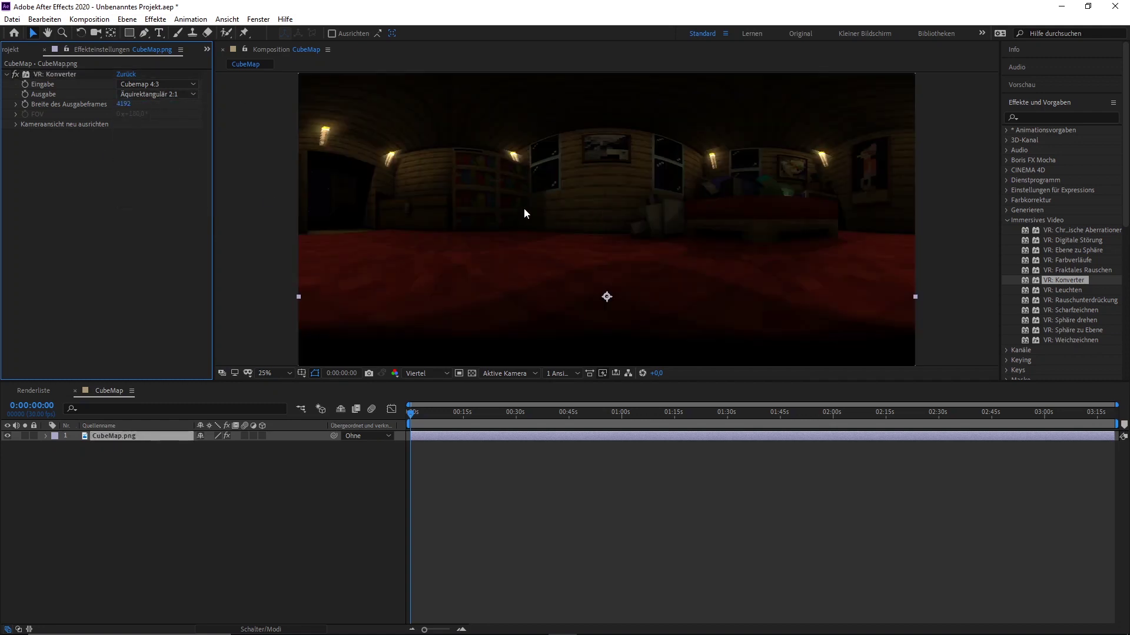
{"action": "middle_click_drag", "start_coordinate": [443, 128], "coordinate": [648, 321]}
{"action": "middle_click_drag", "start_coordinate": [624, 223], "coordinate": [857, 303]}
{"action": "middle_click_drag", "start_coordinate": [438, 273], "coordinate": [765, 235]}
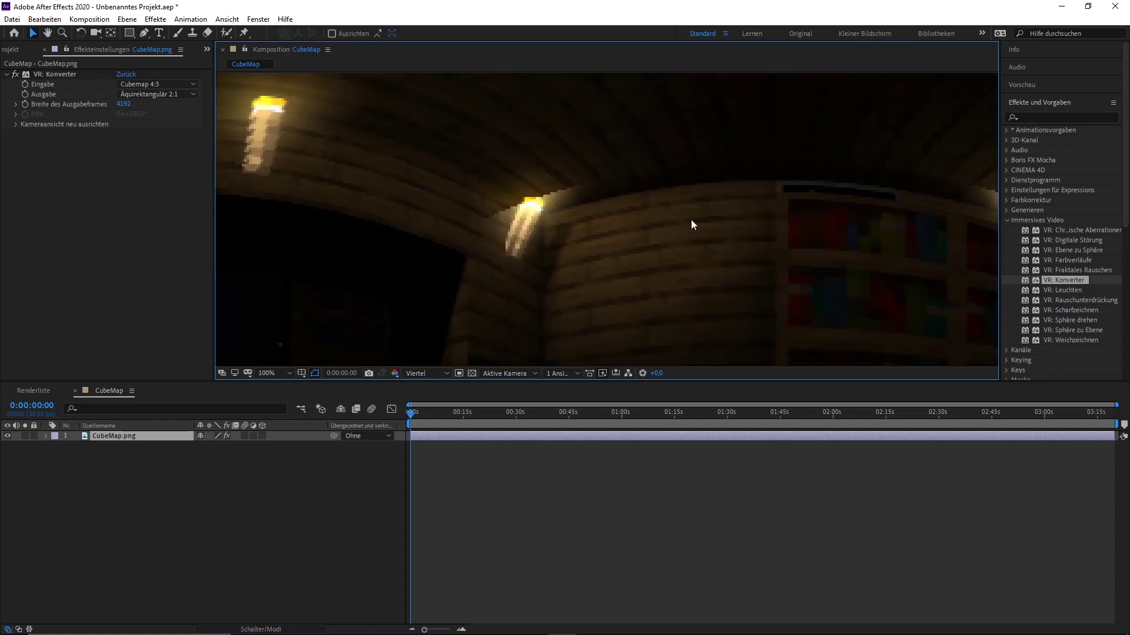
{"action": "scroll", "coordinate": [760, 246], "scroll_direction": "down", "scroll_amount": 4}
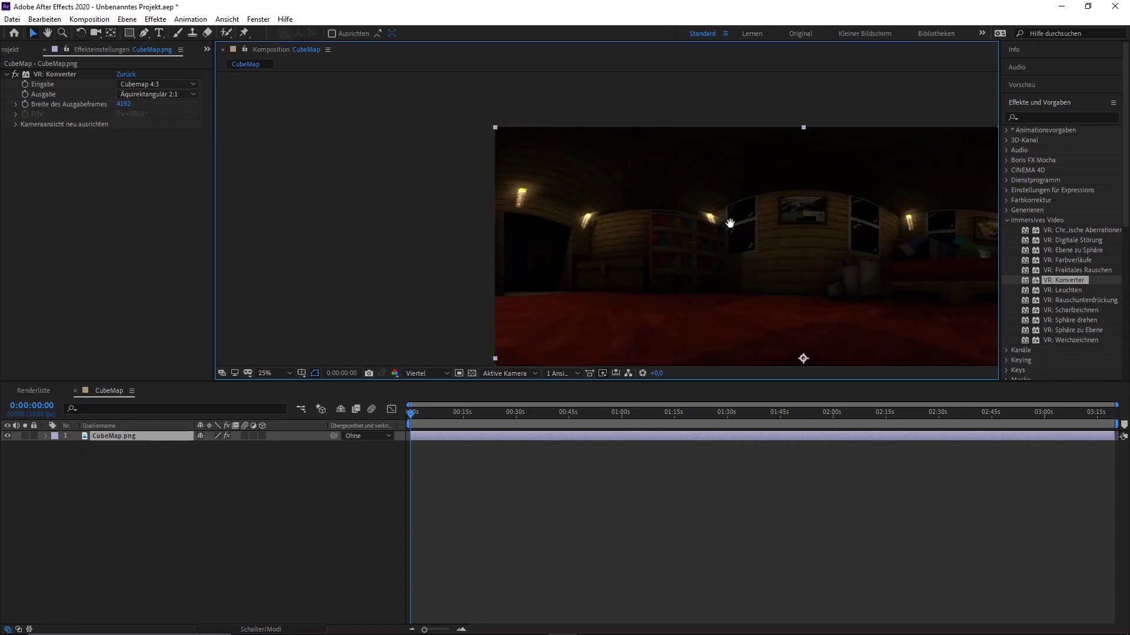
{"action": "scroll", "coordinate": [573, 168], "scroll_direction": "down", "scroll_amount": 2}
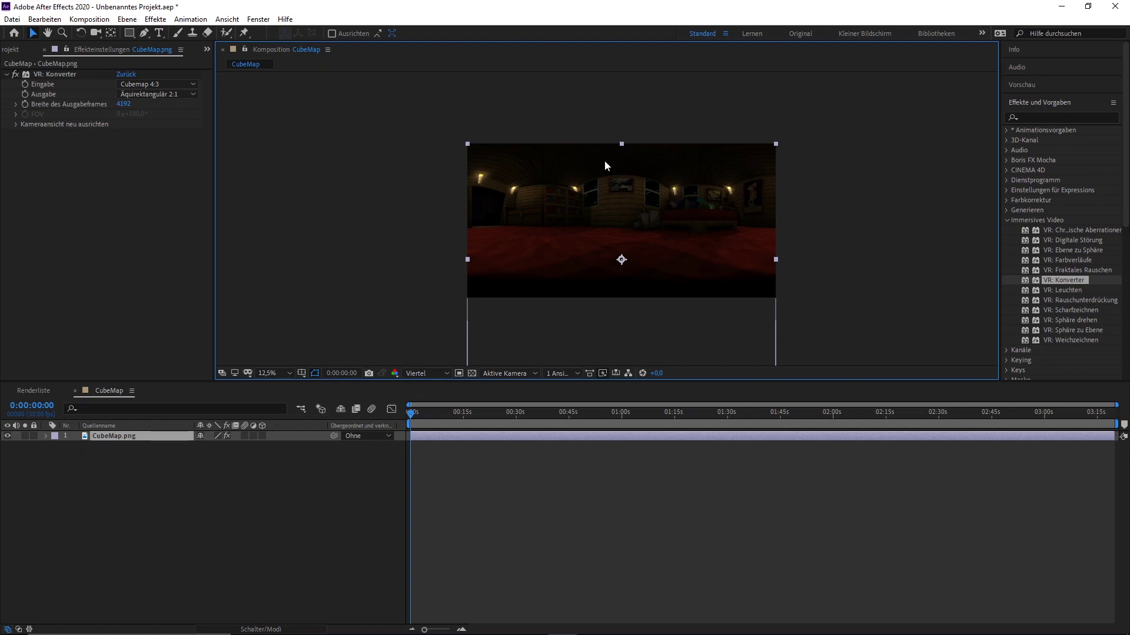
{"action": "key", "text": "period"}
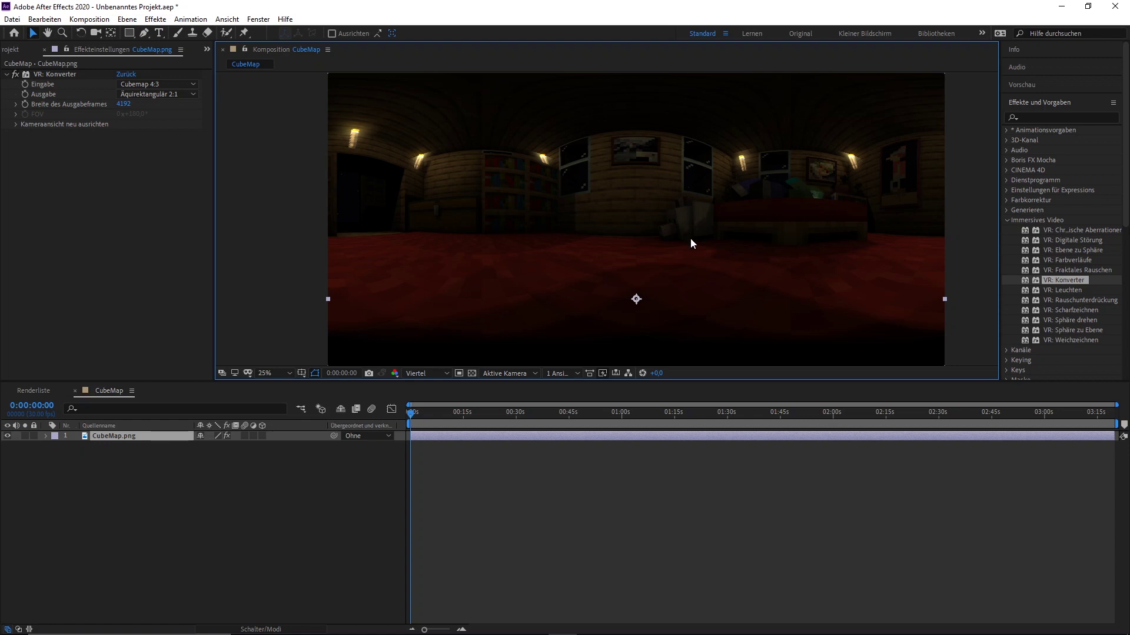
{"action": "key", "text": "comma"}
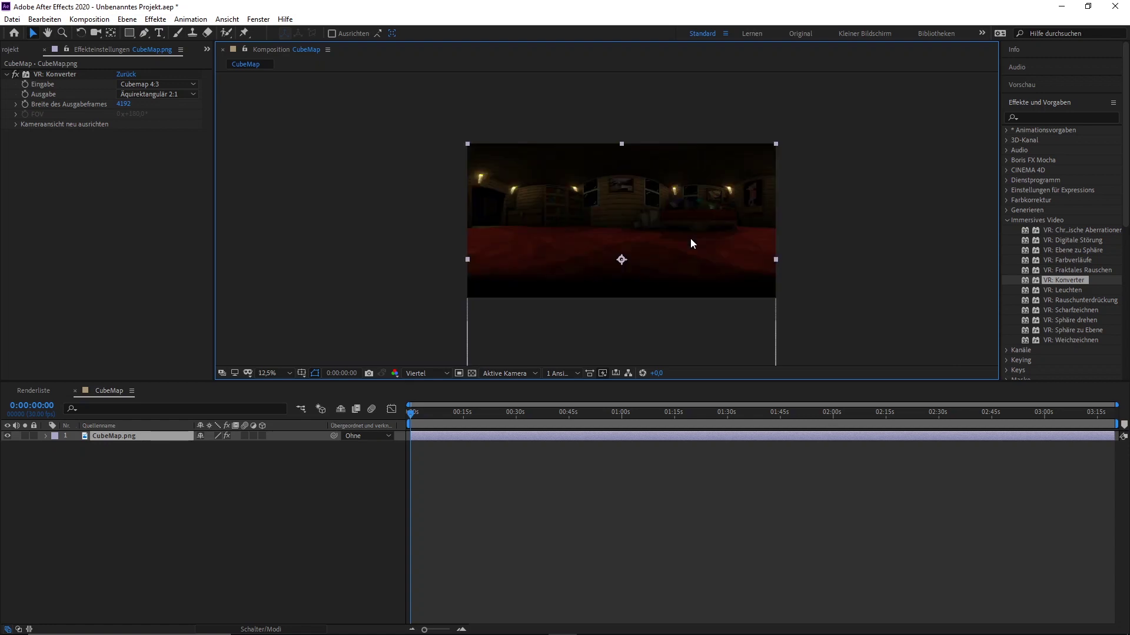